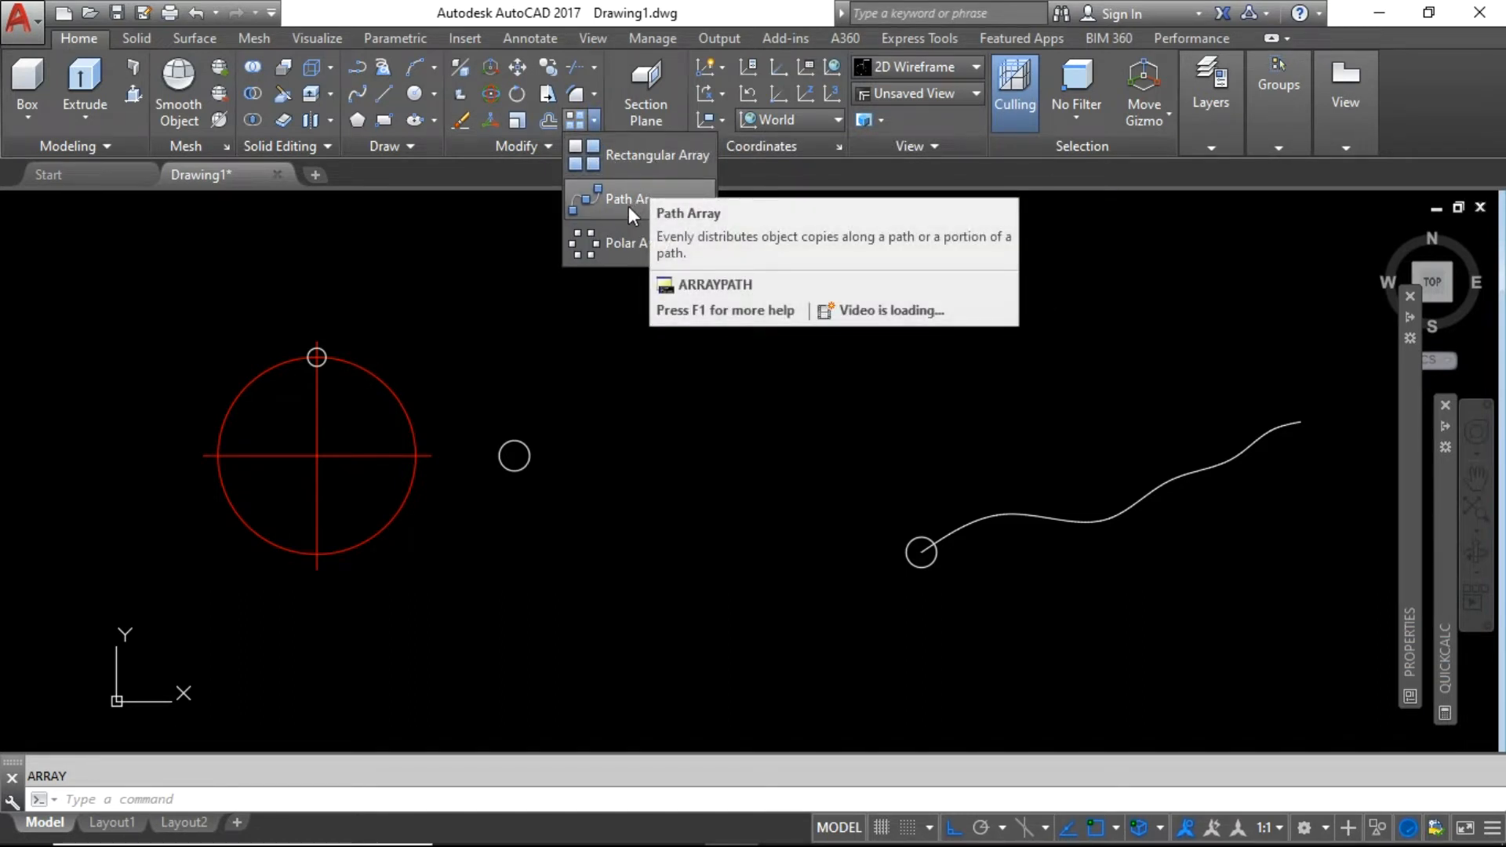
Start the ARRAYRECT command from the Modify panel's Array list, choosing Rectangular Array.
click(587, 320)
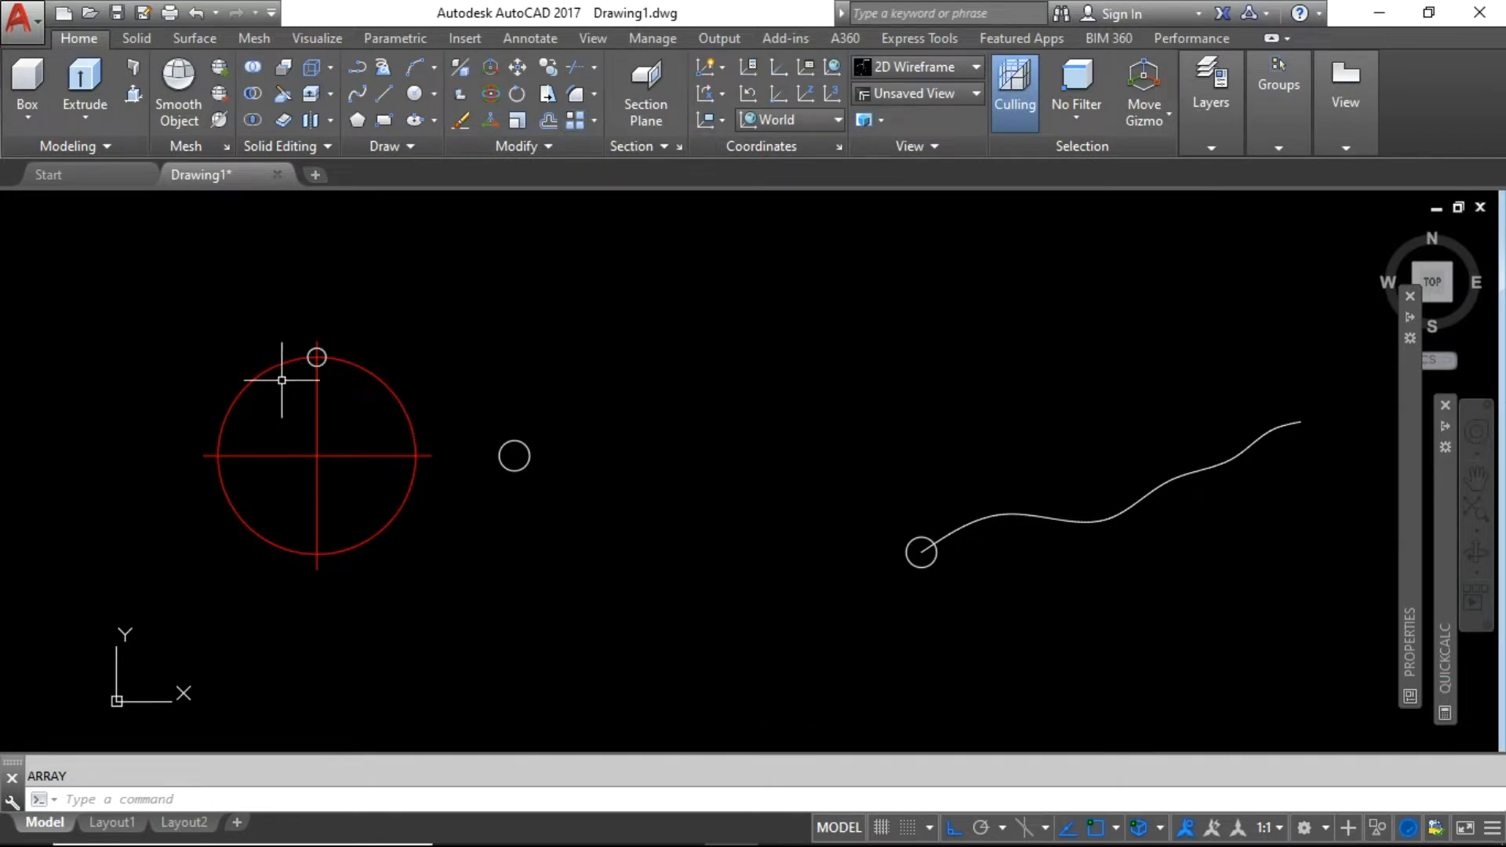
scroll(284, 390, up, 2)
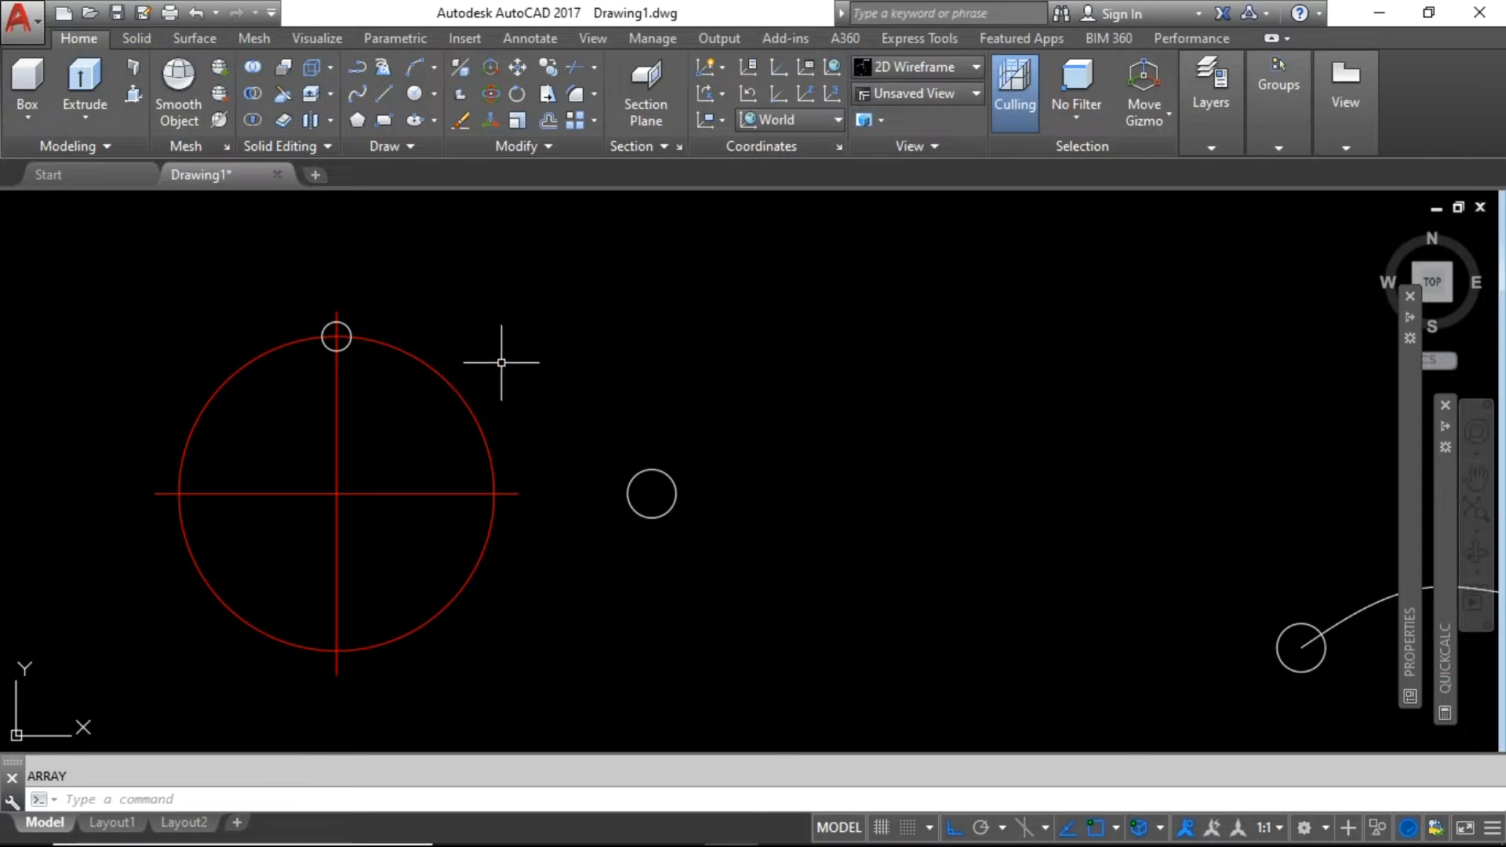
scroll(495, 359, down, 2)
scroll(403, 348, up, 2)
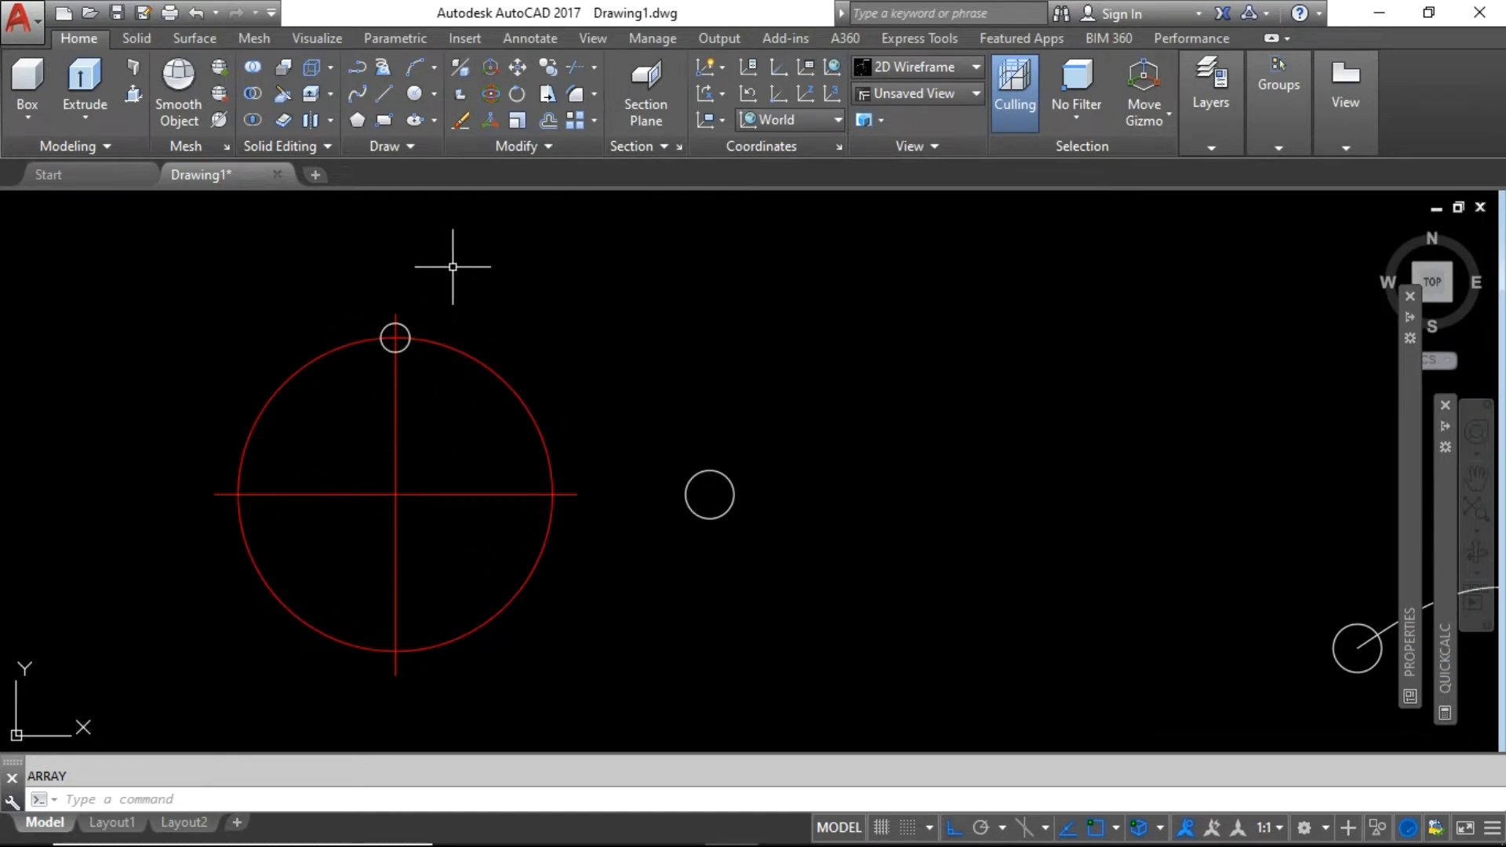
click(595, 120)
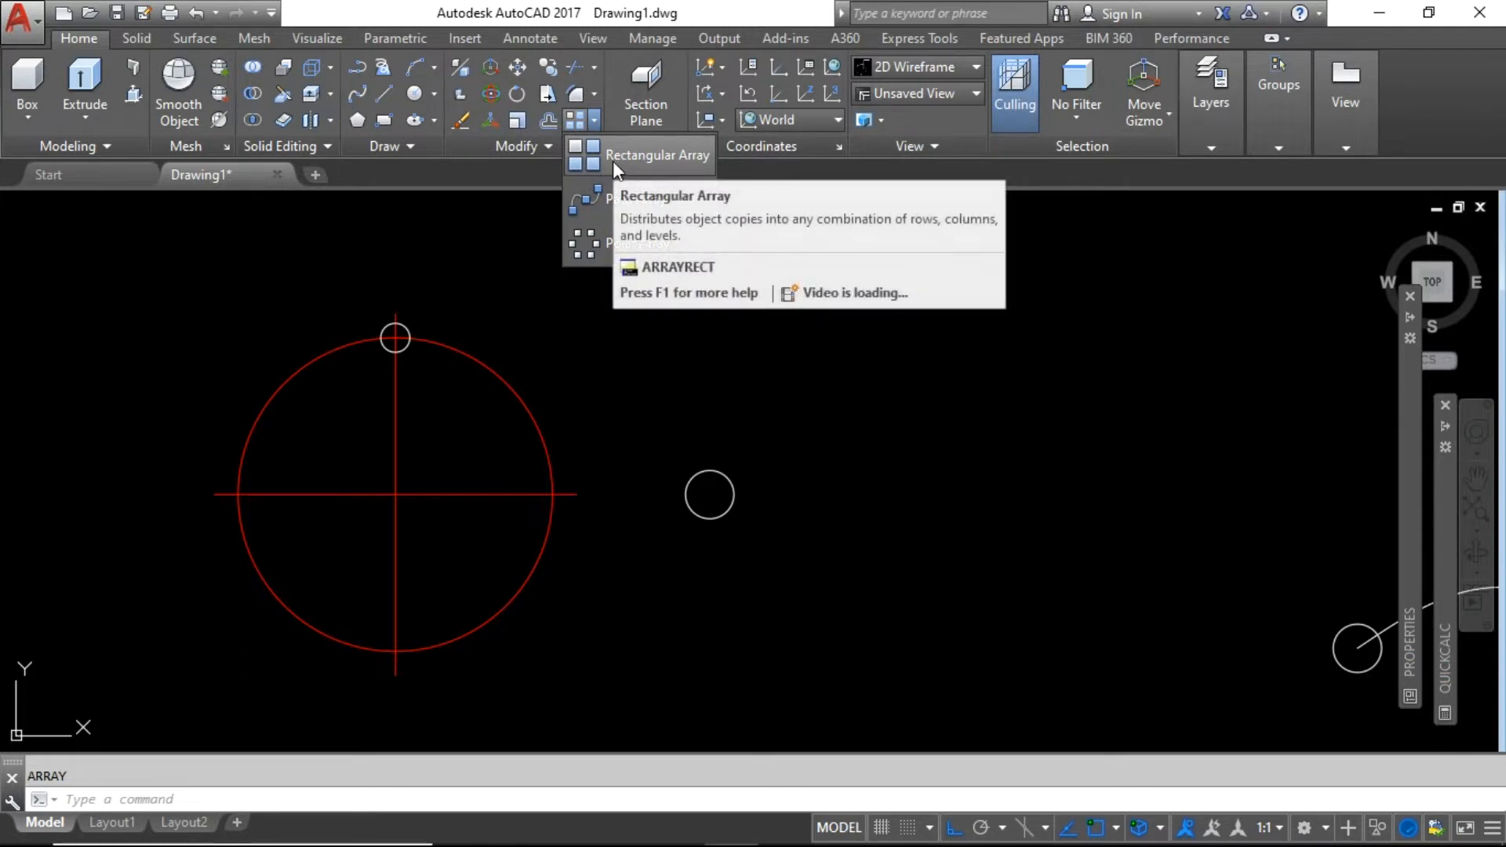
click(538, 232)
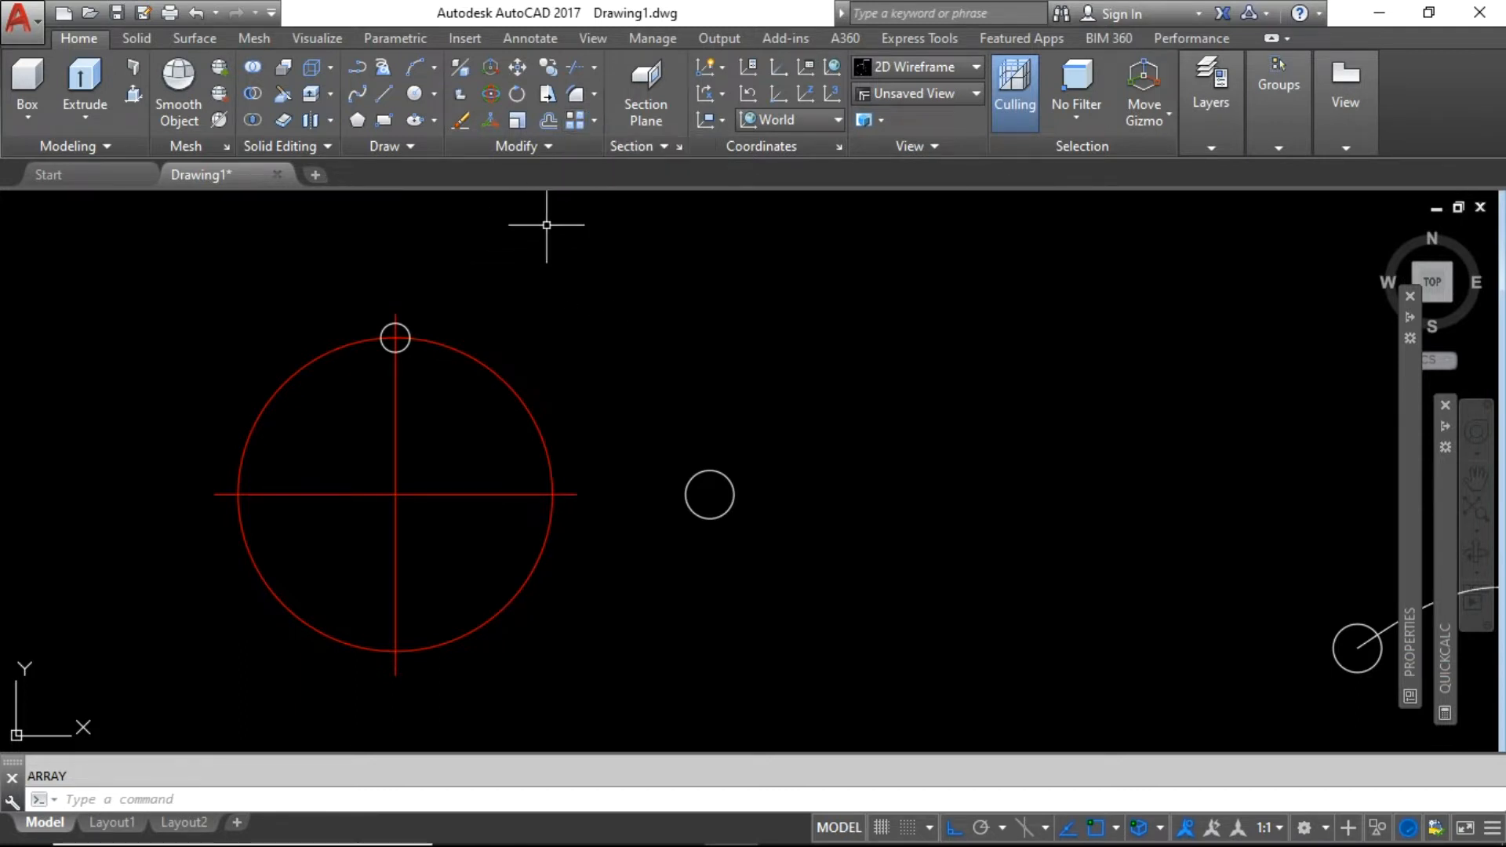
click(592, 122)
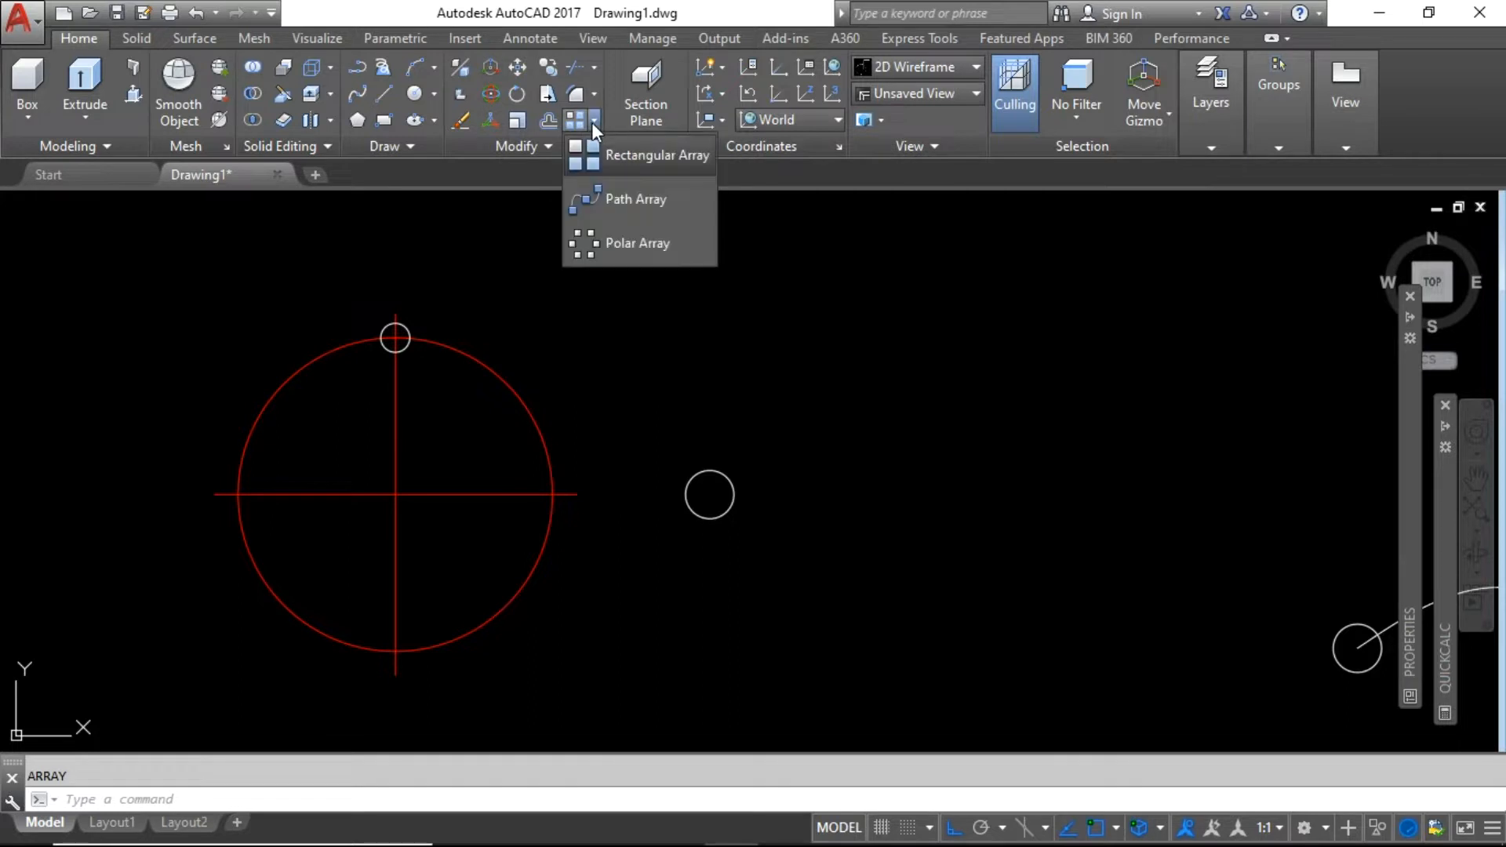
click(632, 158)
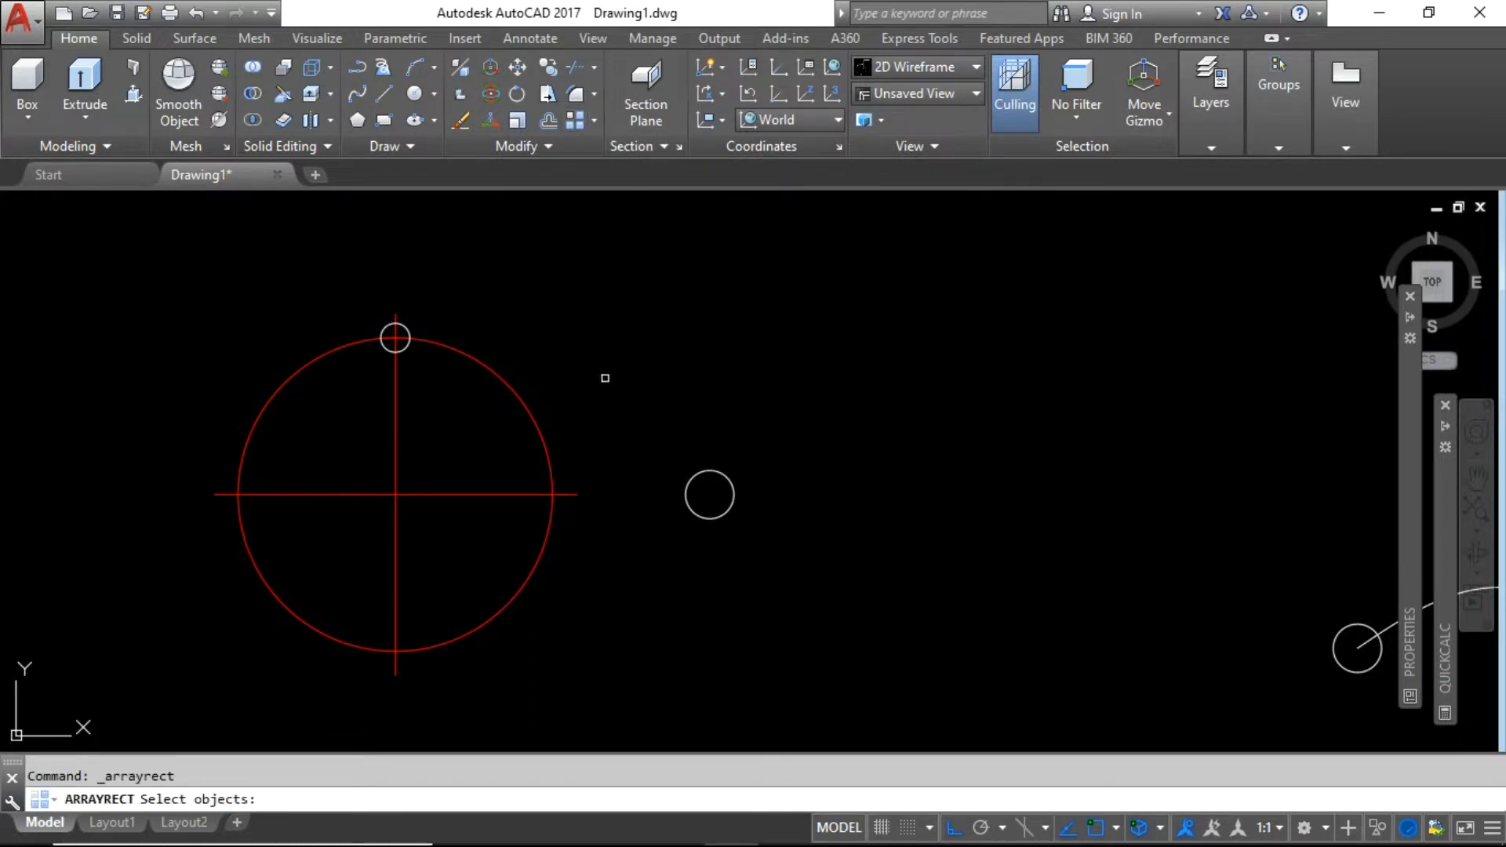
Array the small white circle into 4 columns by 3 rows spaced 30 and finish the command.
click(717, 472)
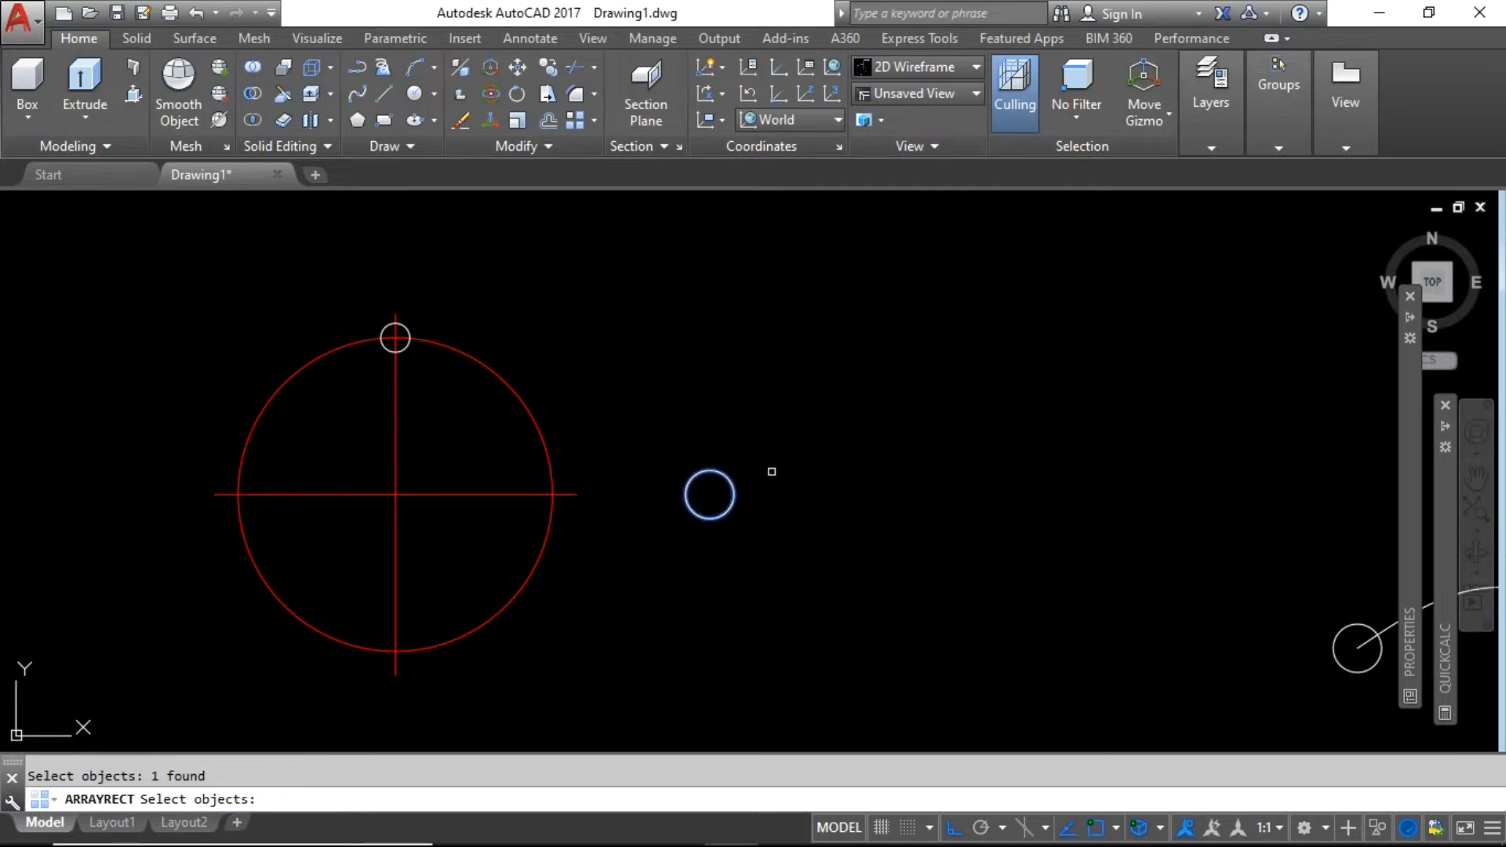
key(Return)
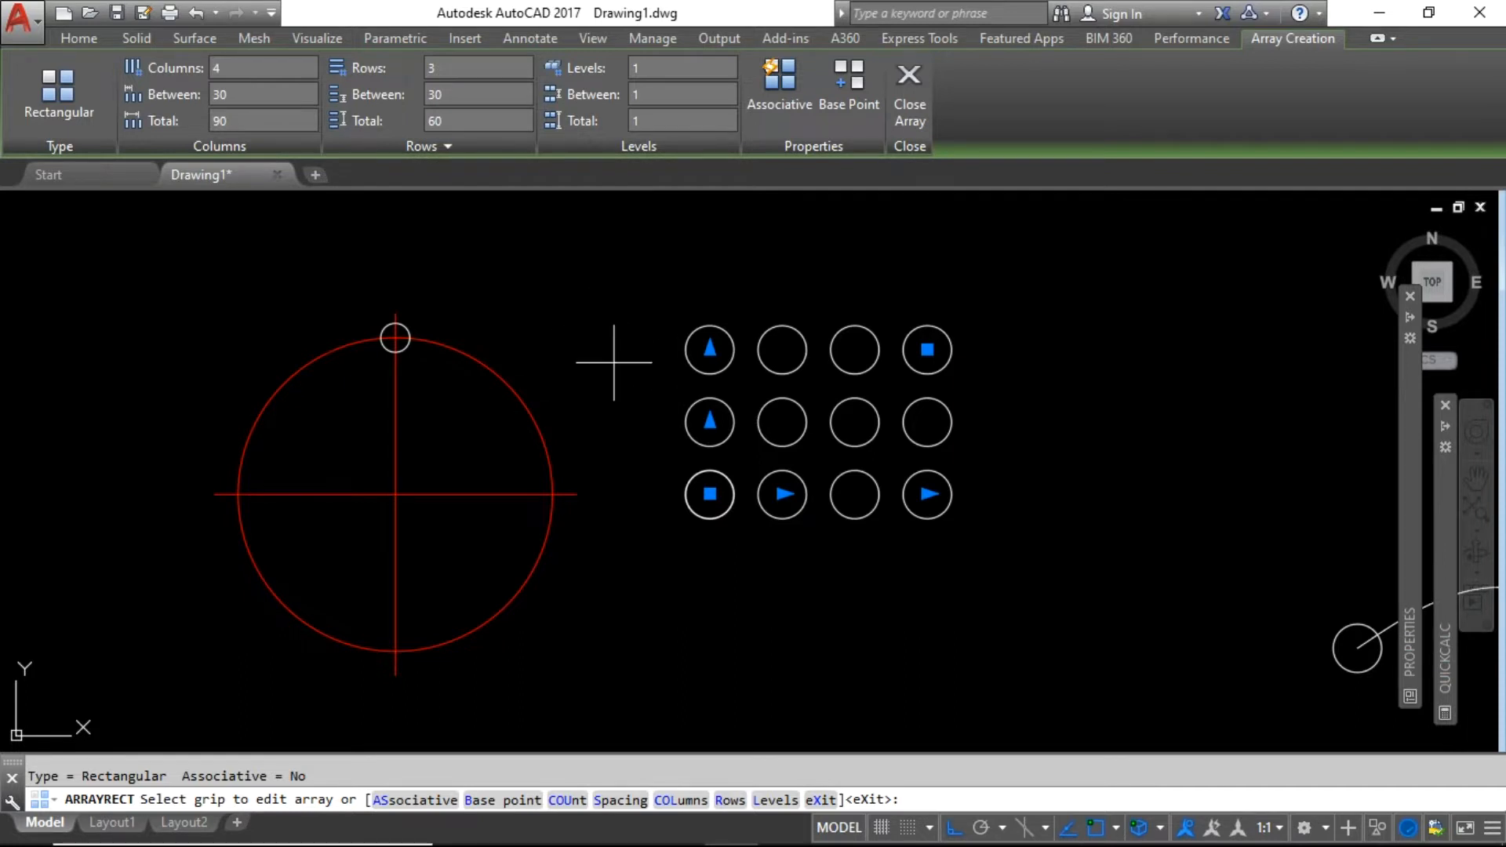
key(Return)
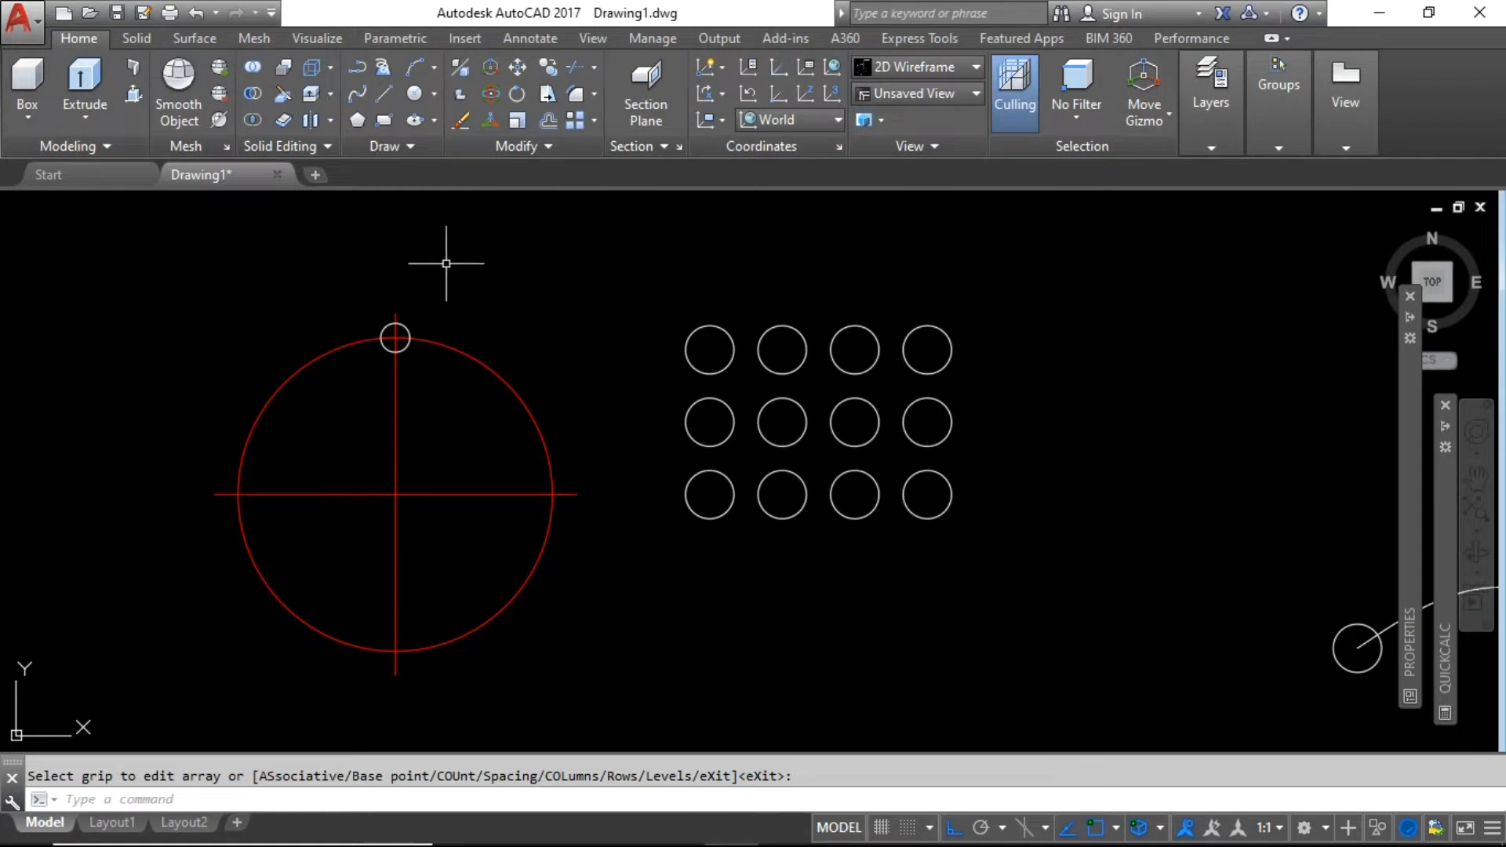
Place a linear 30 dimension between the first two bottom-row circle centres.
click(518, 41)
click(420, 117)
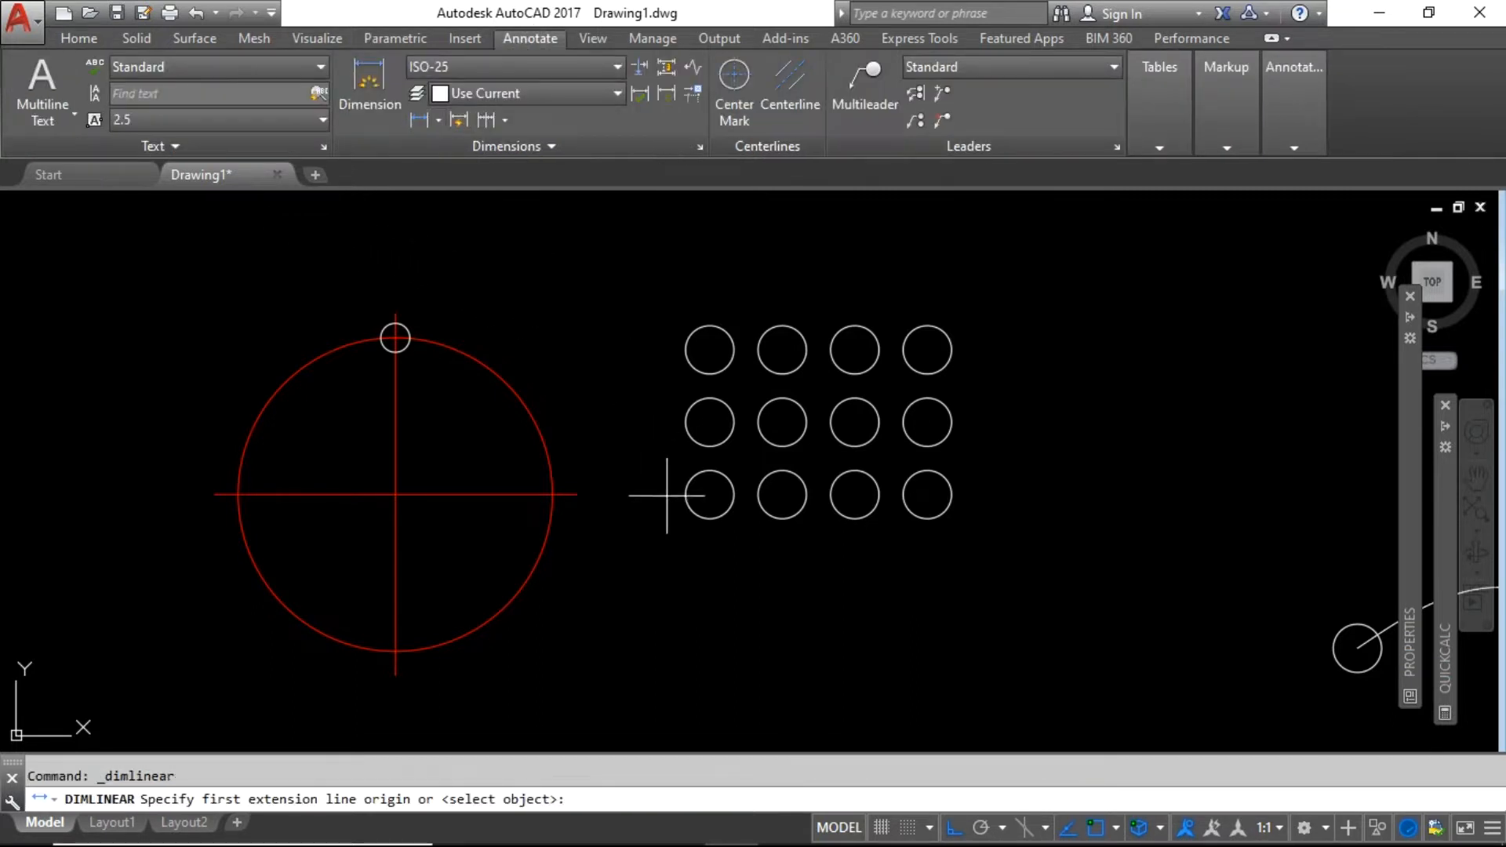
click(710, 494)
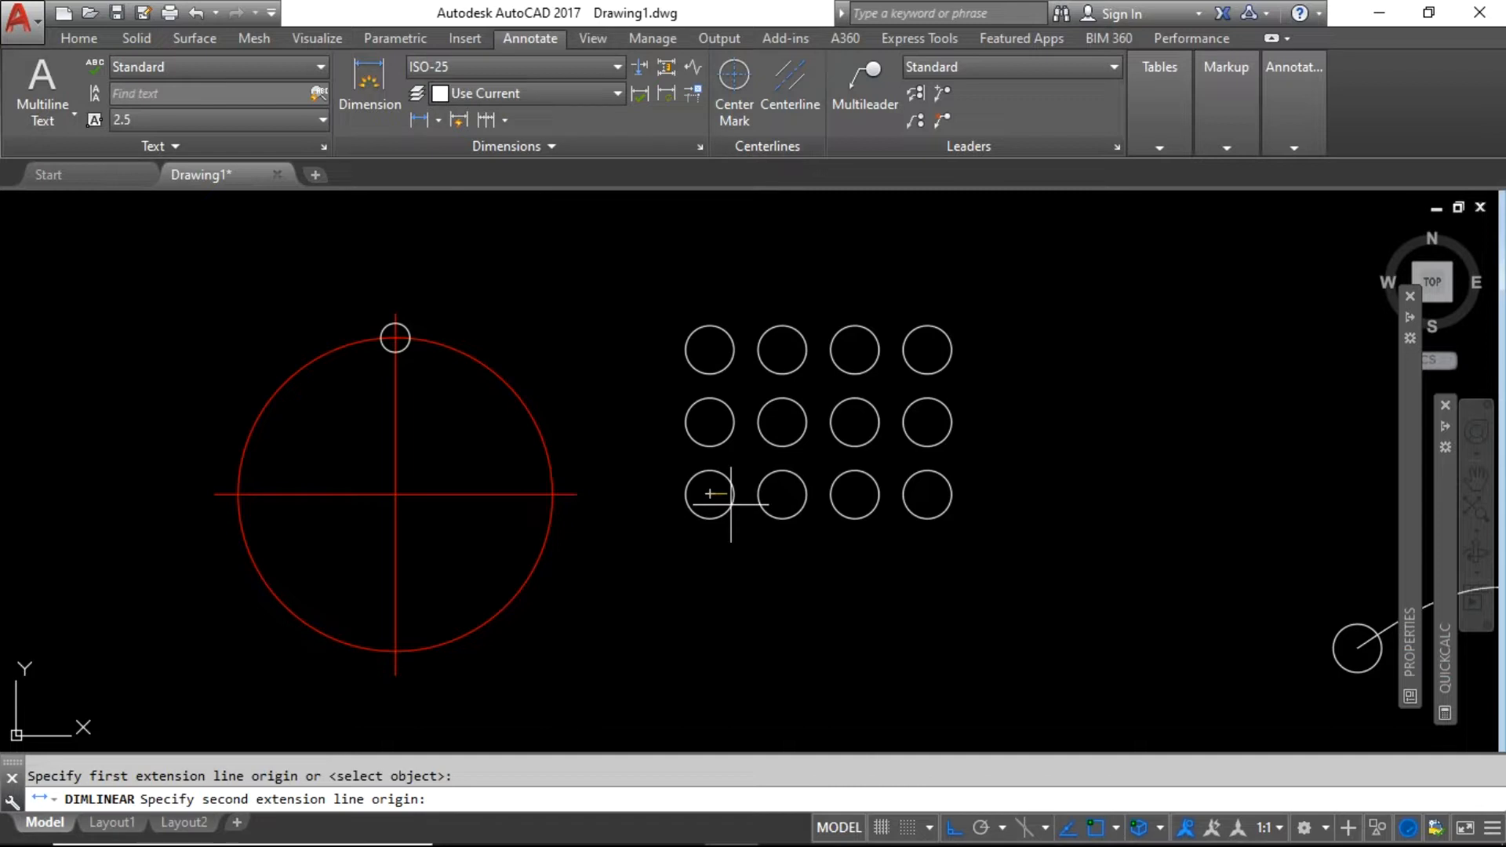
click(782, 494)
scroll(751, 542, up, 5)
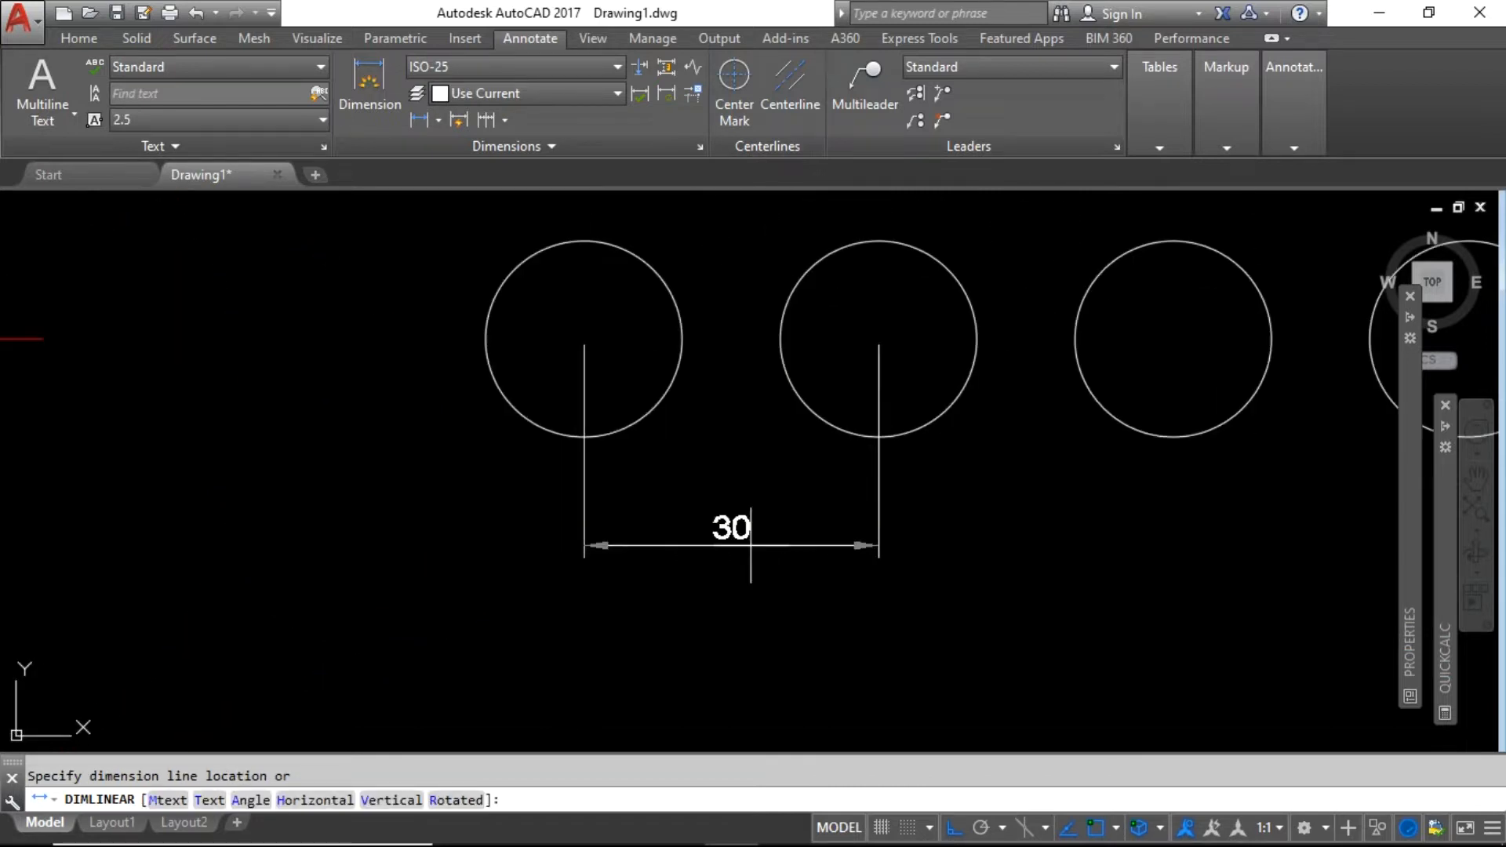
click(750, 542)
scroll(657, 542, down, 2)
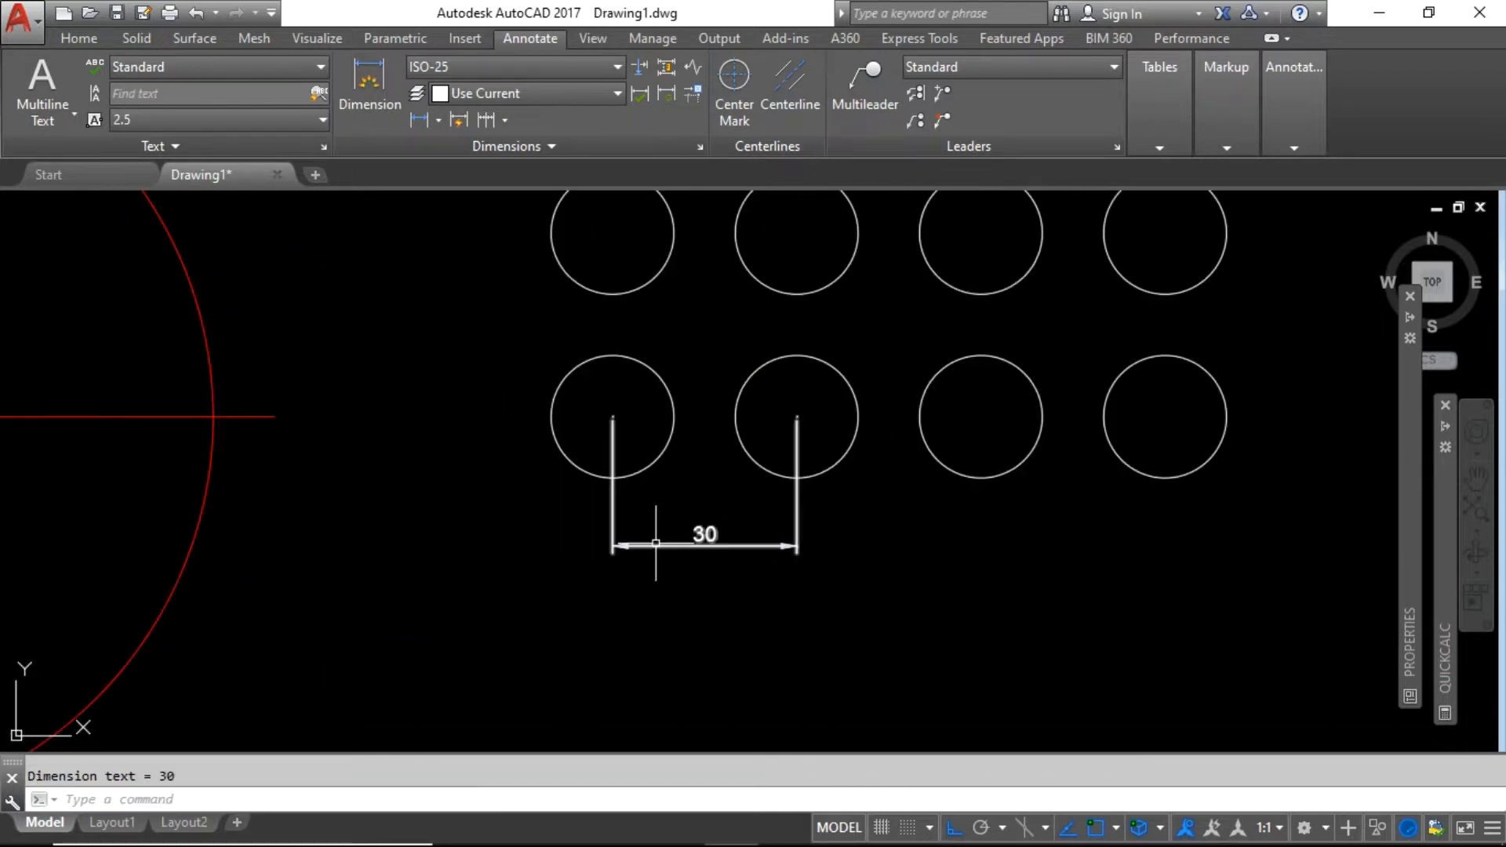
Chain two more 30 dimensions to the third and fourth circle centres.
click(486, 119)
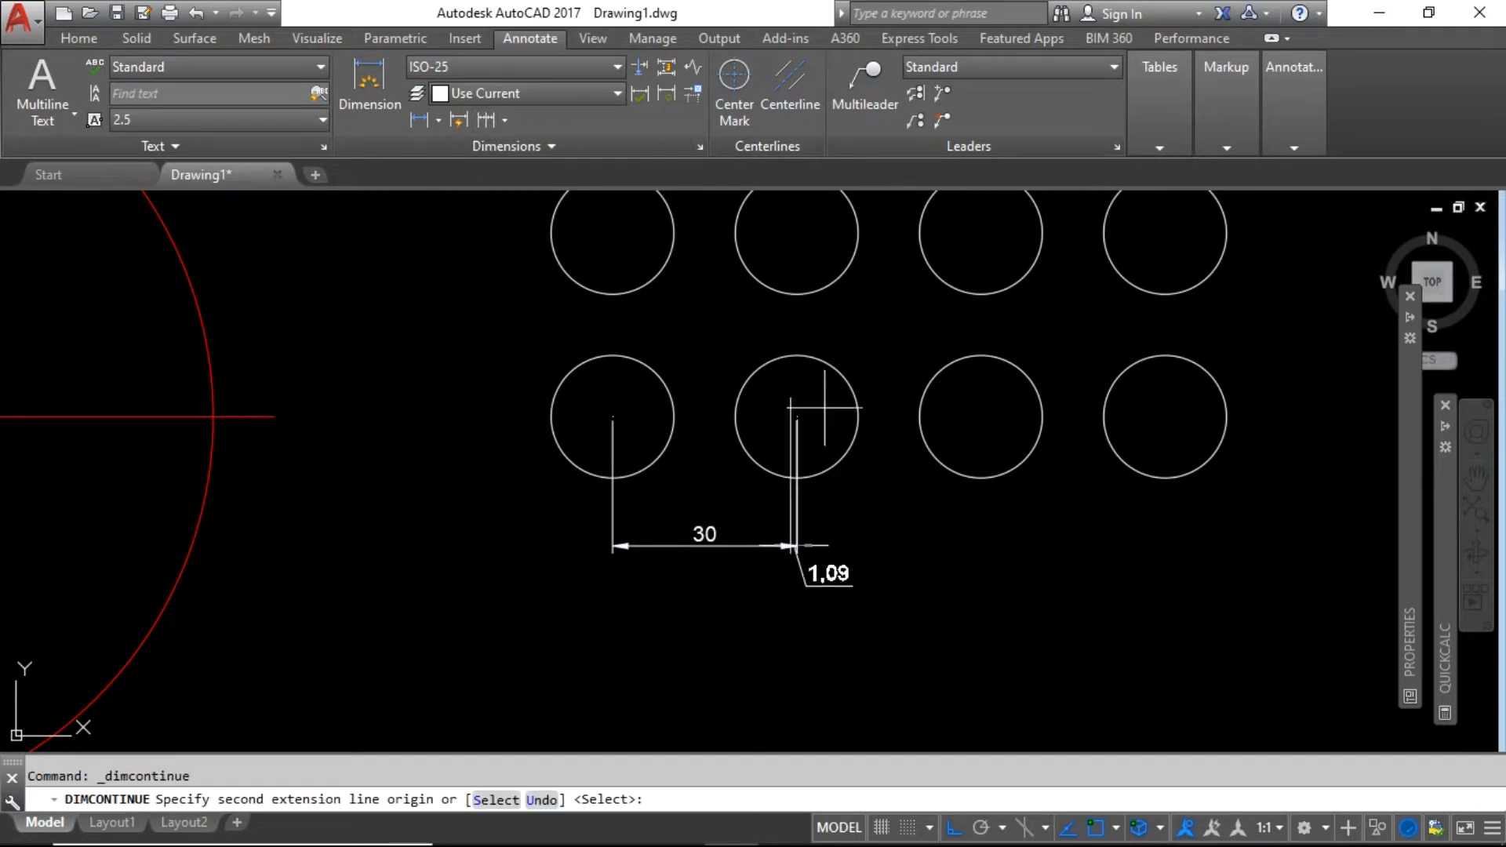
click(980, 416)
click(1164, 416)
key(Return)
scroll(1129, 518, down, 2)
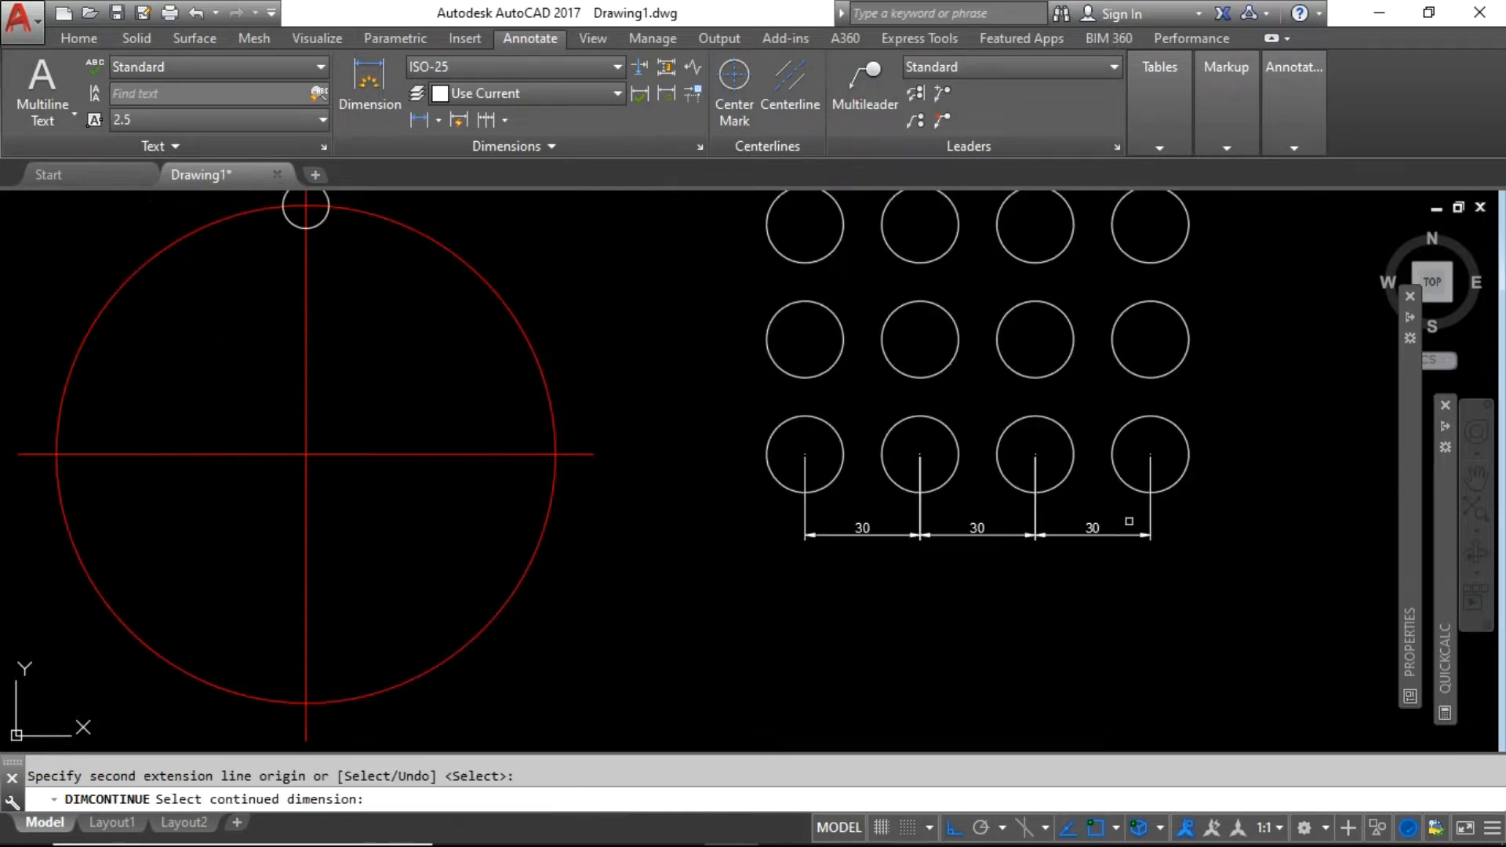
scroll(824, 441, down, 2)
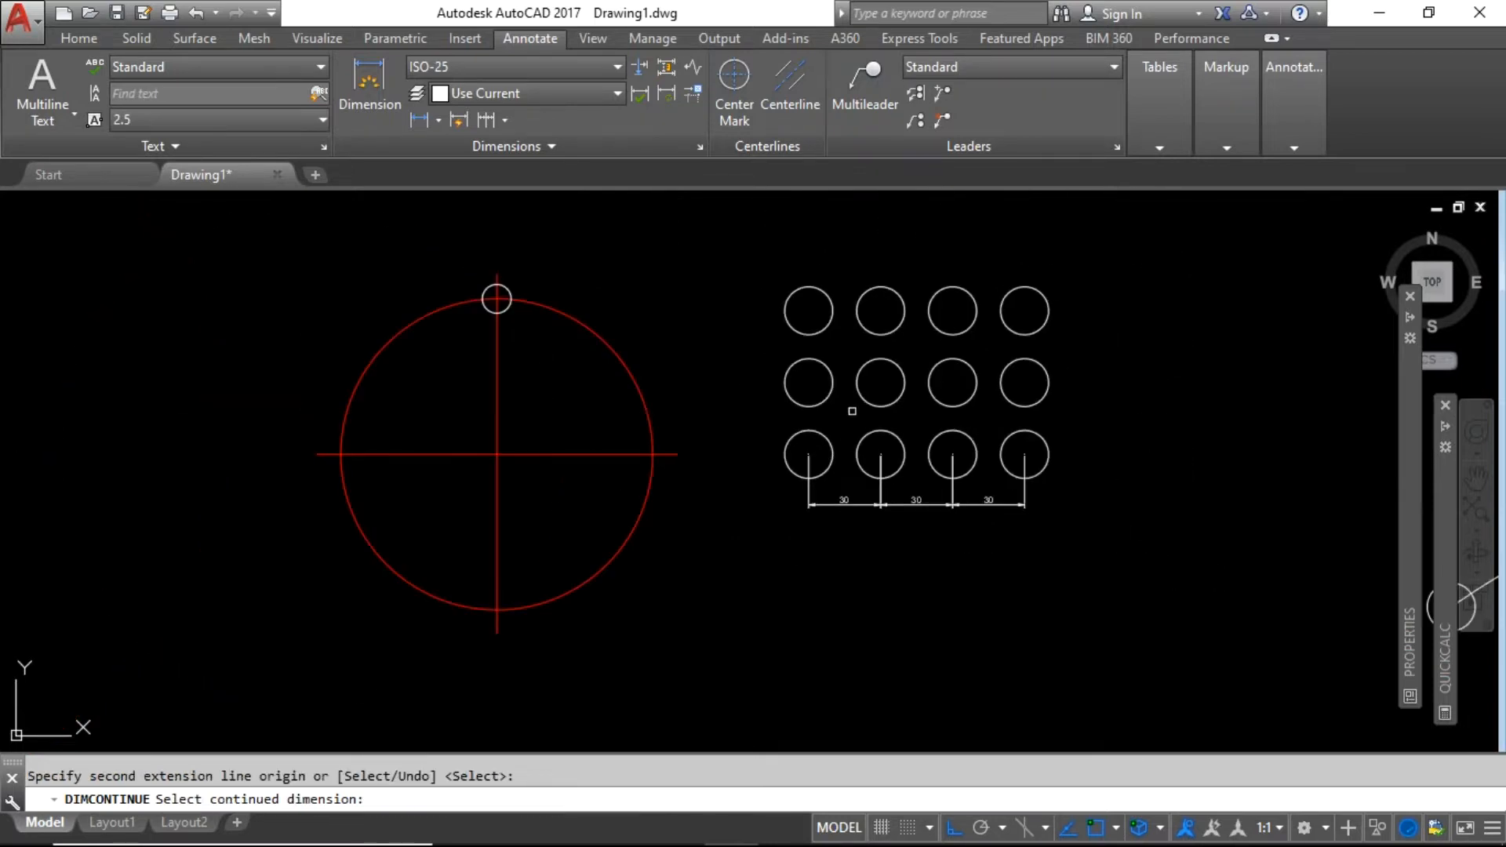
scroll(853, 410, up, 2)
key(Return)
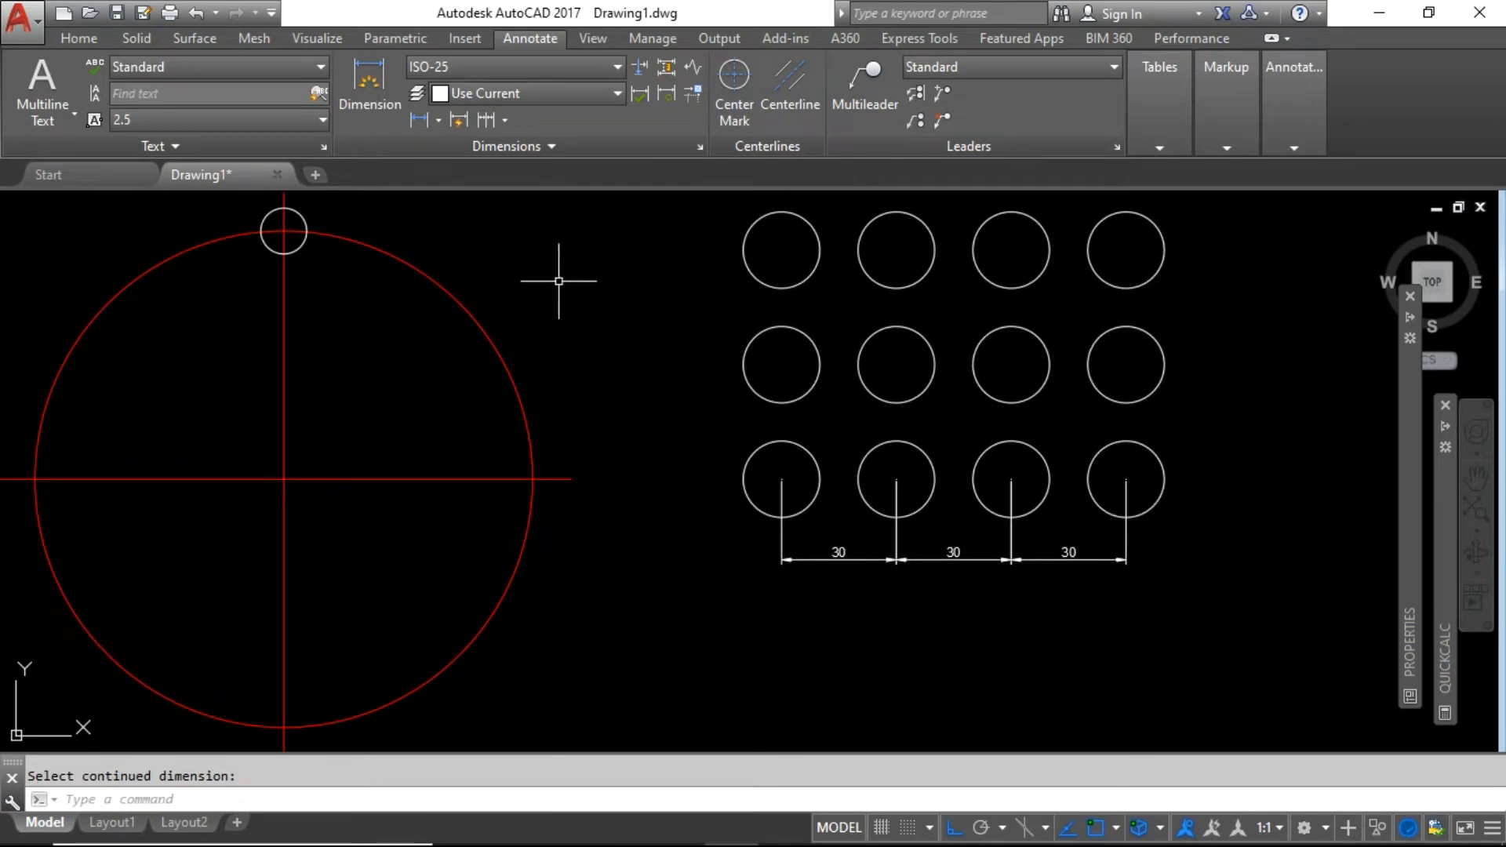
Add a vertical 30 linear dimension from the lower-left to the middle-left circle centre.
click(419, 120)
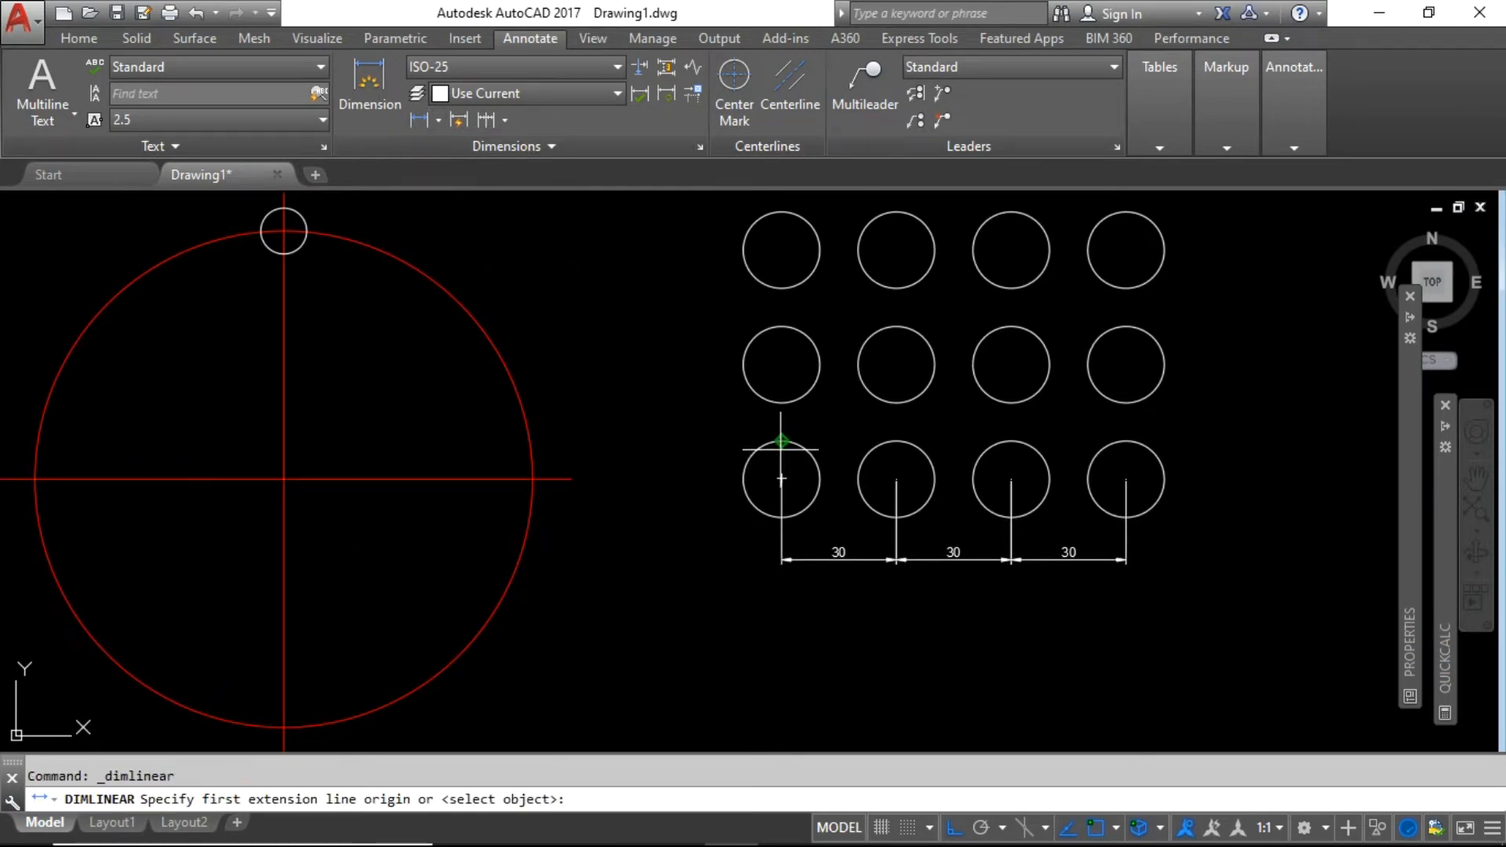
click(779, 475)
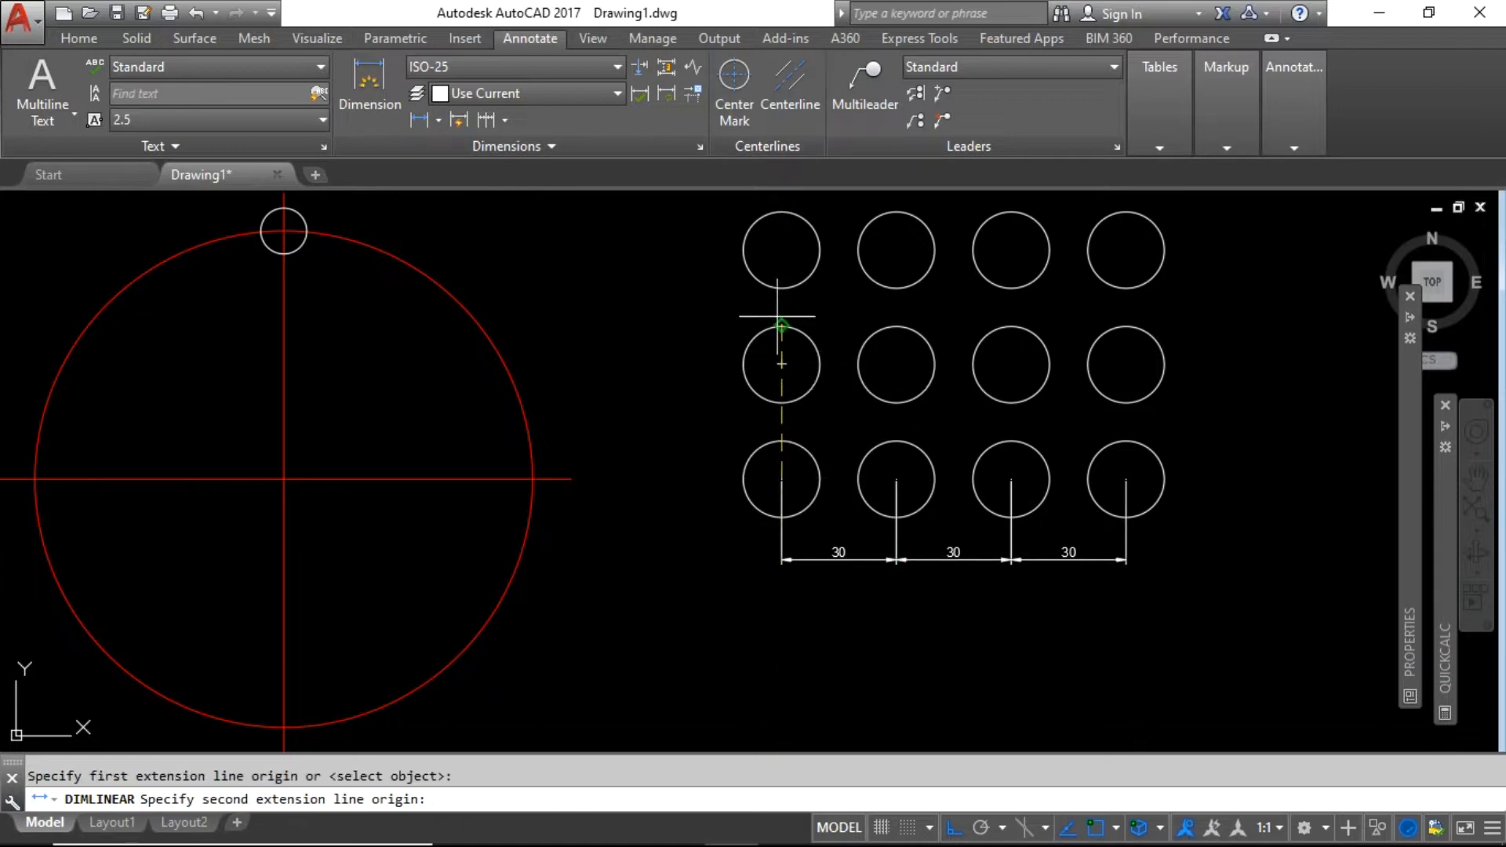
click(782, 364)
click(698, 416)
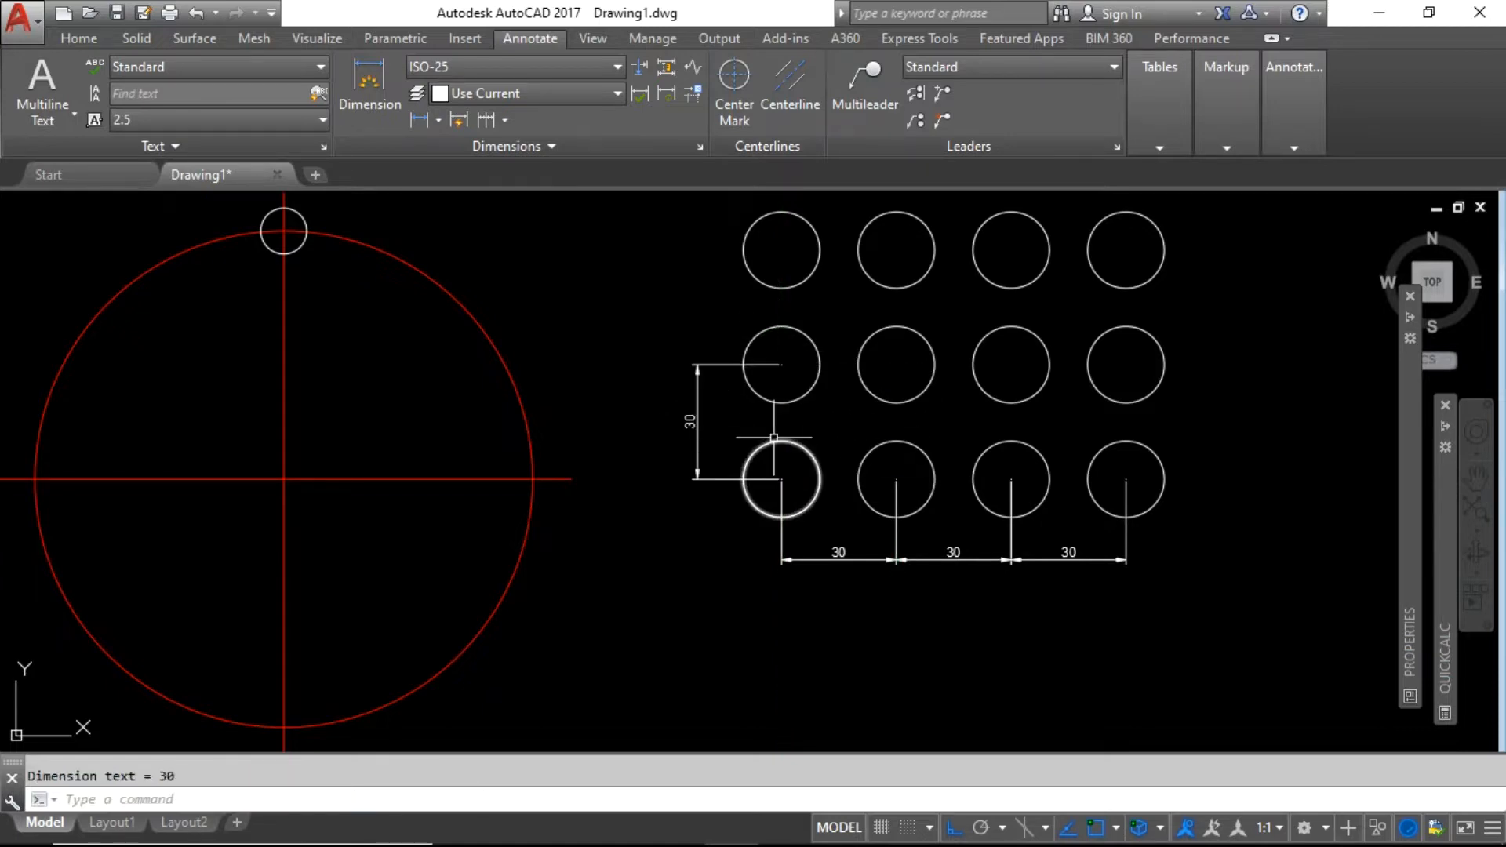
scroll(776, 431, up, 1)
scroll(733, 346, down, 1)
scroll(733, 346, down, 4)
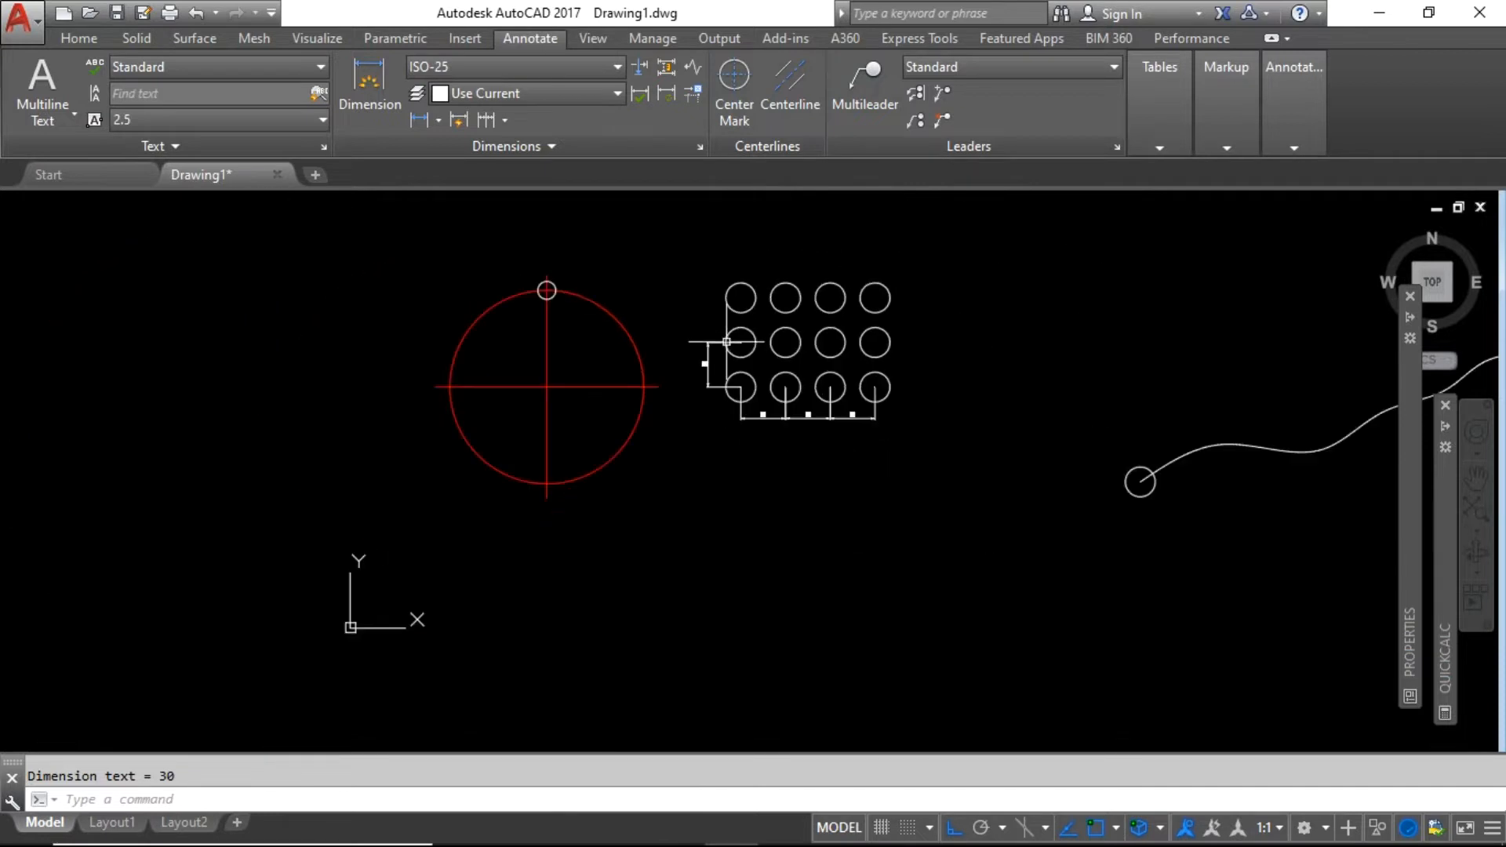
Continue the chain with a second vertical 30 dimension up to the top-left circle.
click(487, 120)
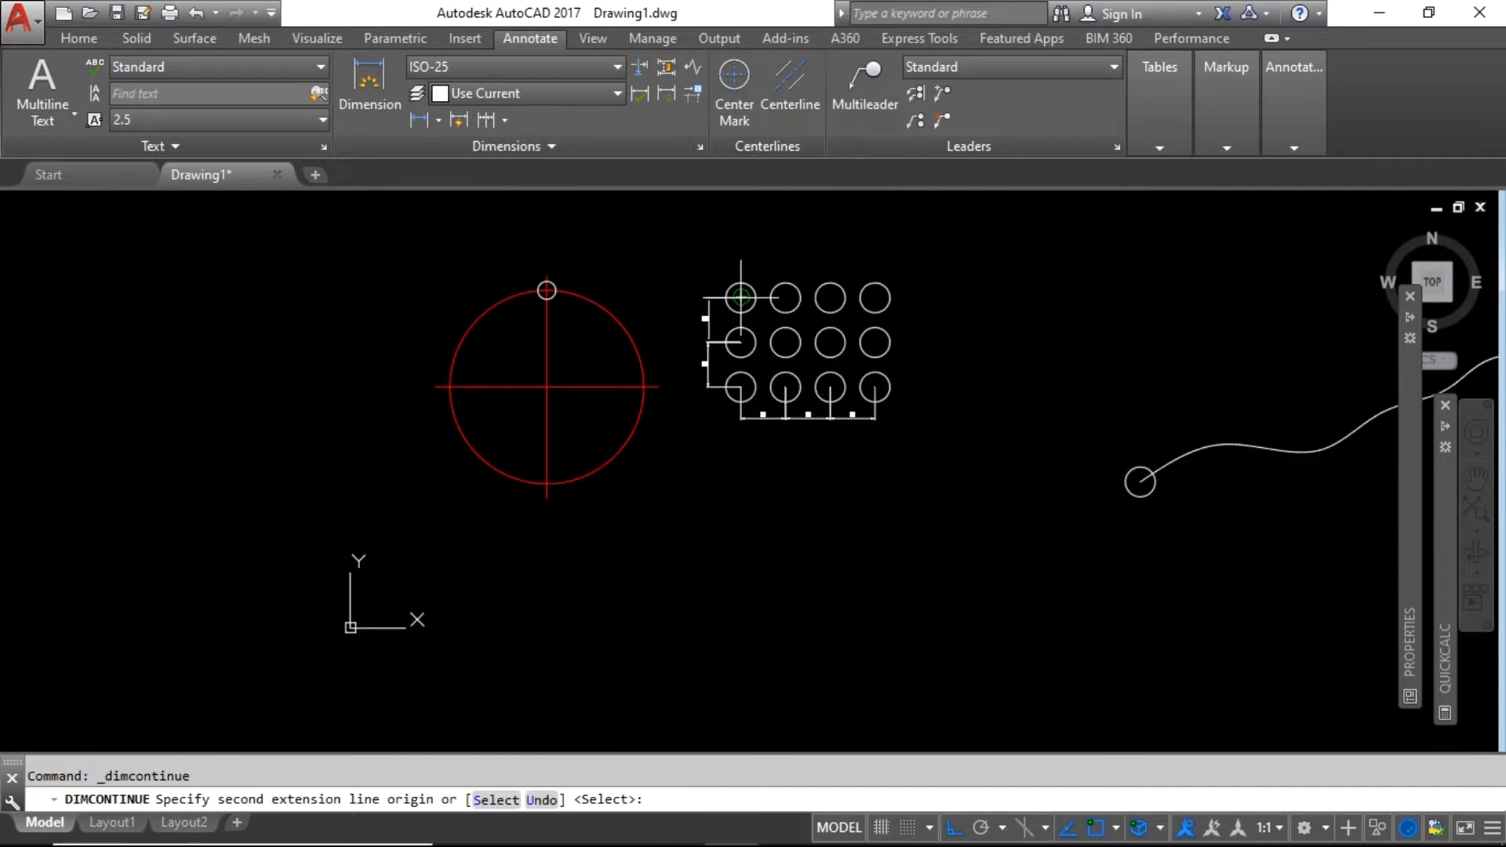
key(Return)
scroll(803, 261, up, 2)
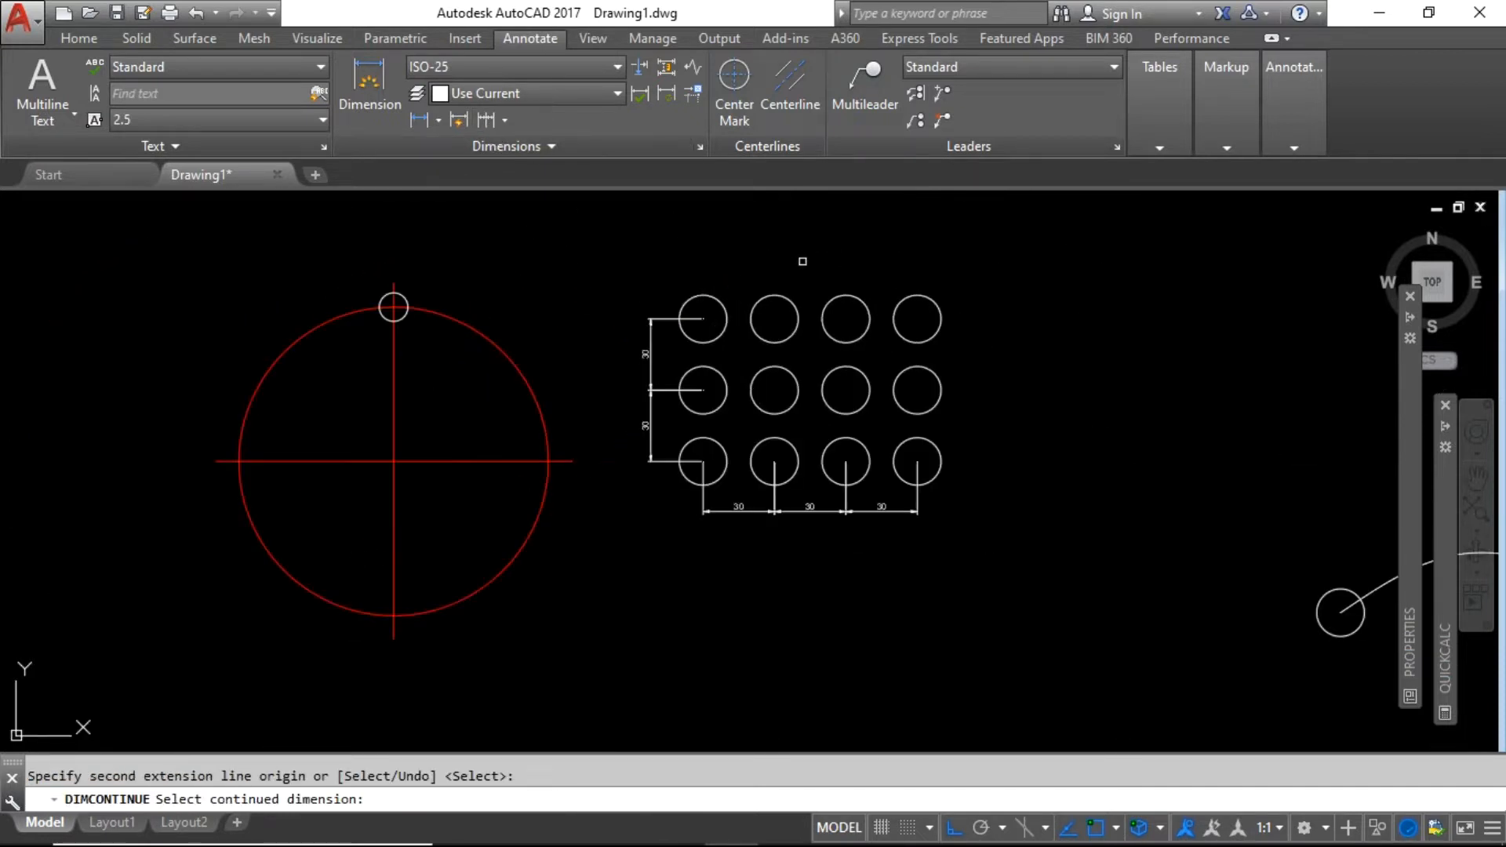
scroll(798, 265, up, 2)
key(Return)
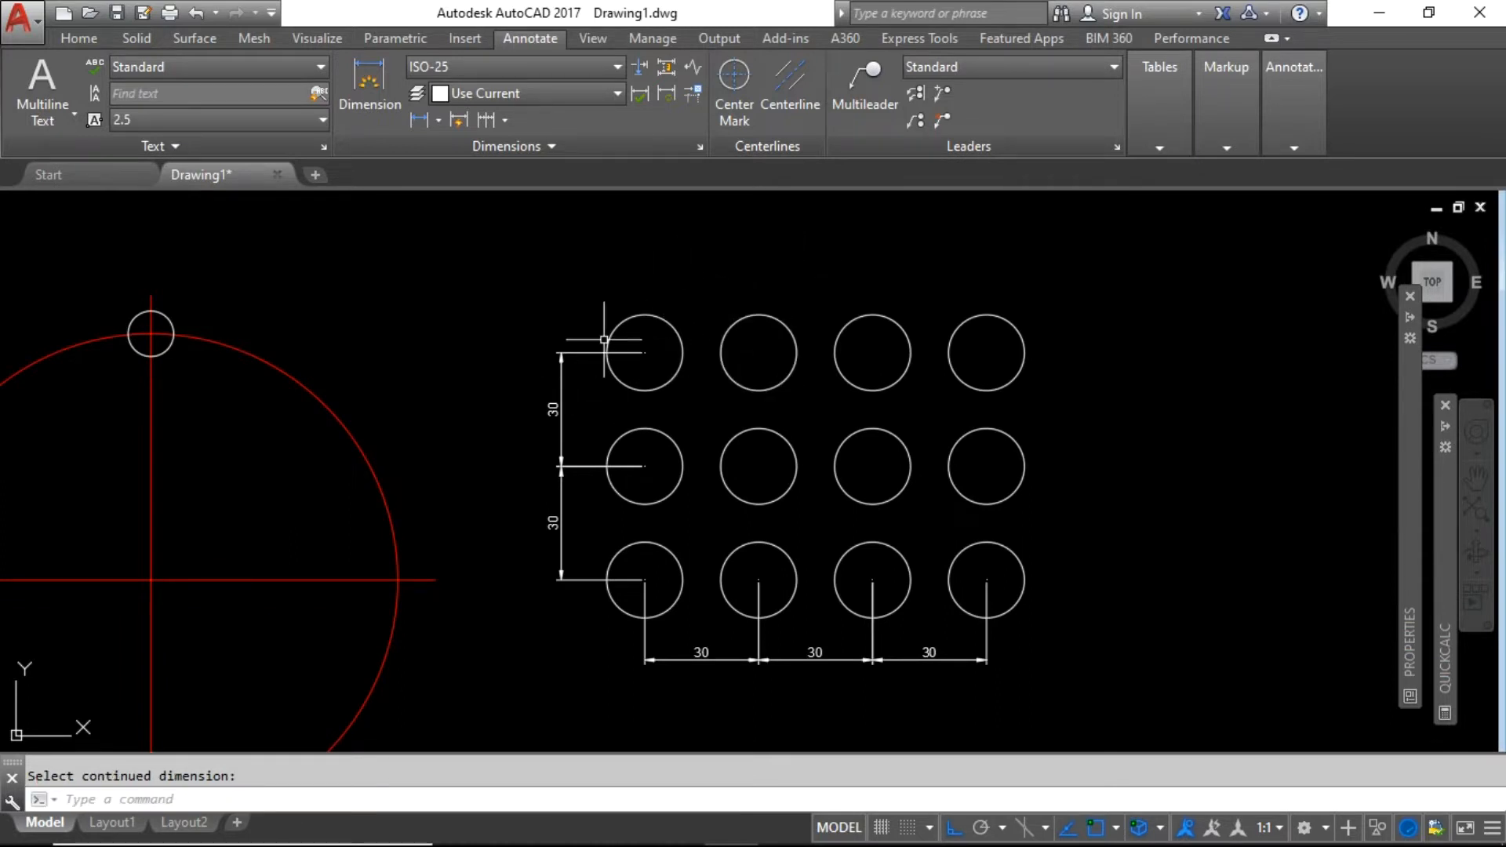
click(672, 376)
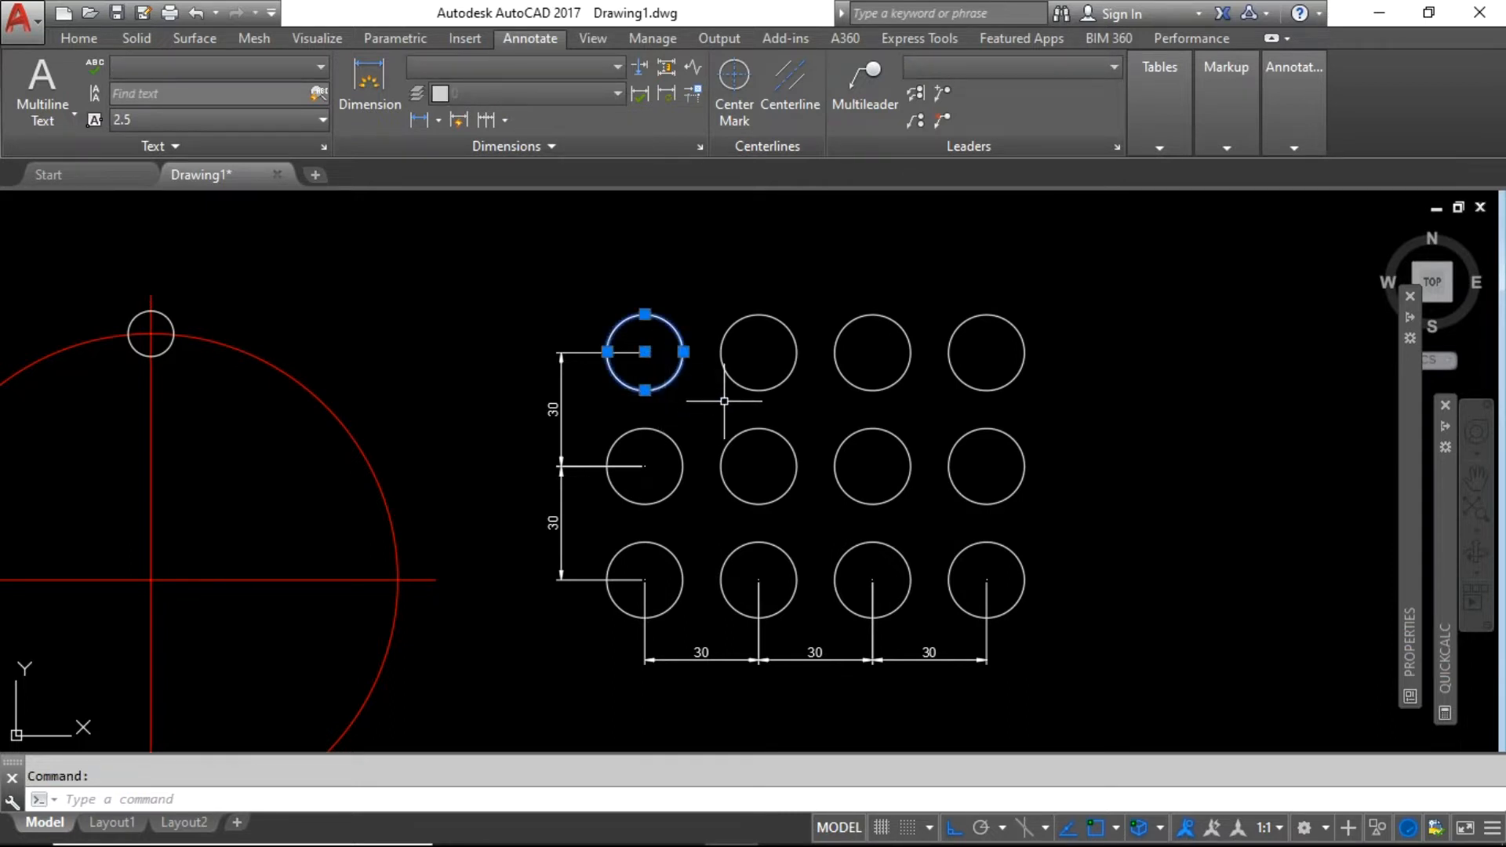
key(Escape)
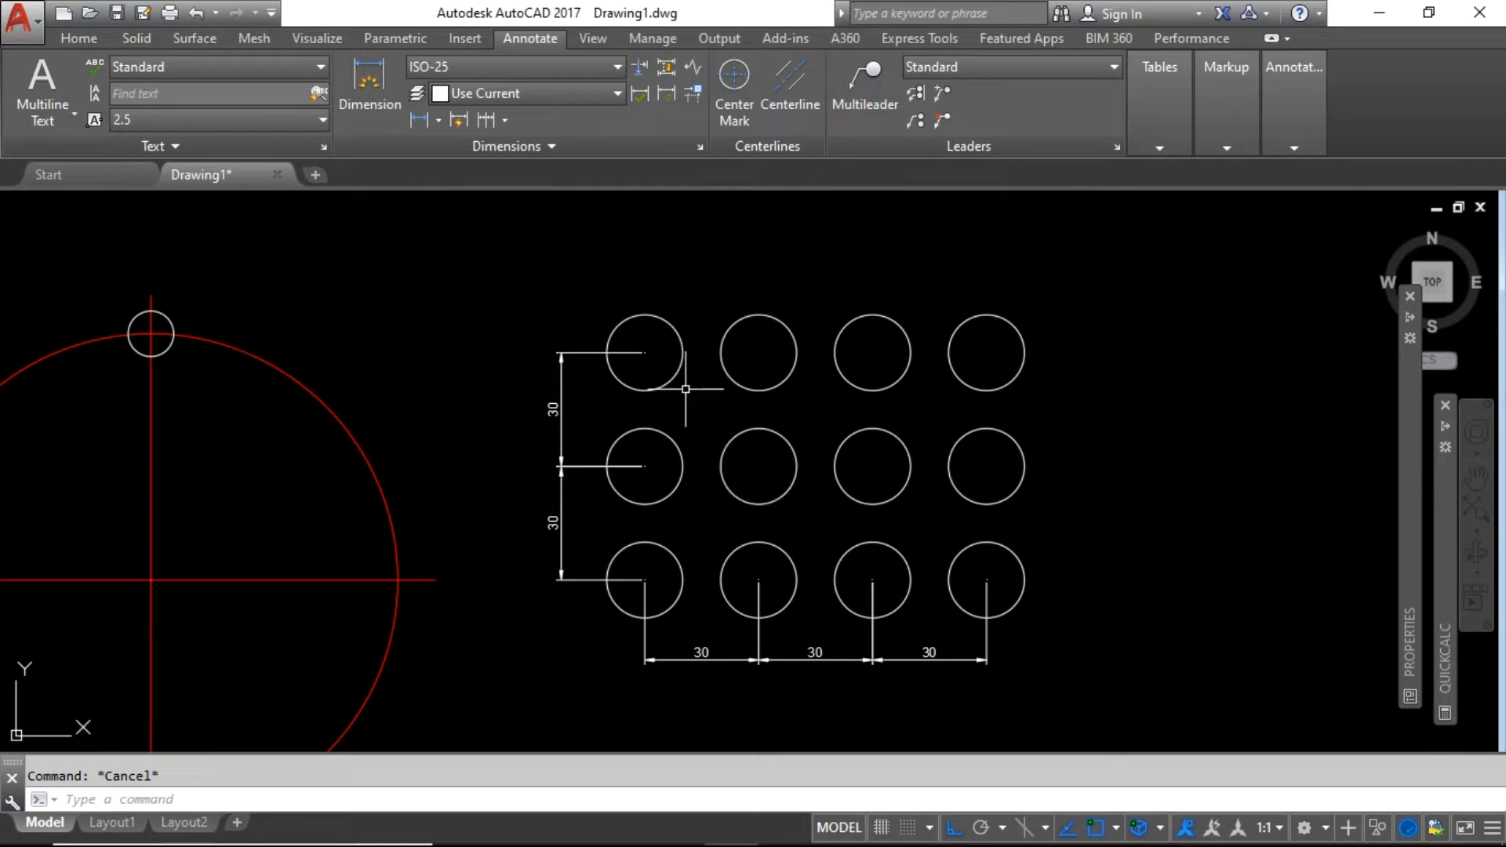
scroll(714, 435, down, 2)
scroll(710, 431, up, 2)
scroll(690, 427, down, 2)
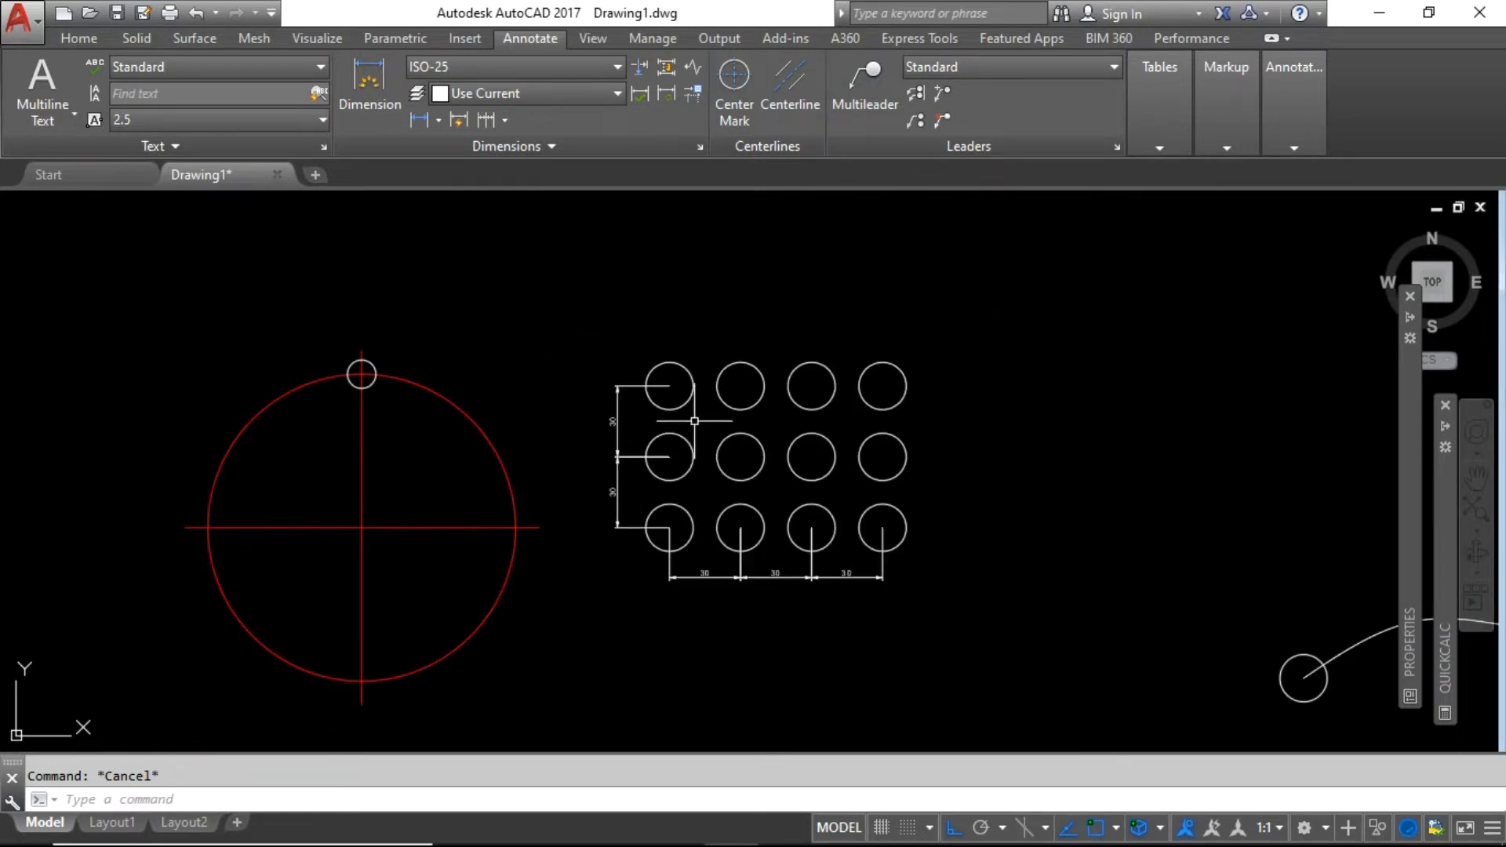
Place an R10 radius dimension on the bottom-left circle, then delete it.
click(986, 606)
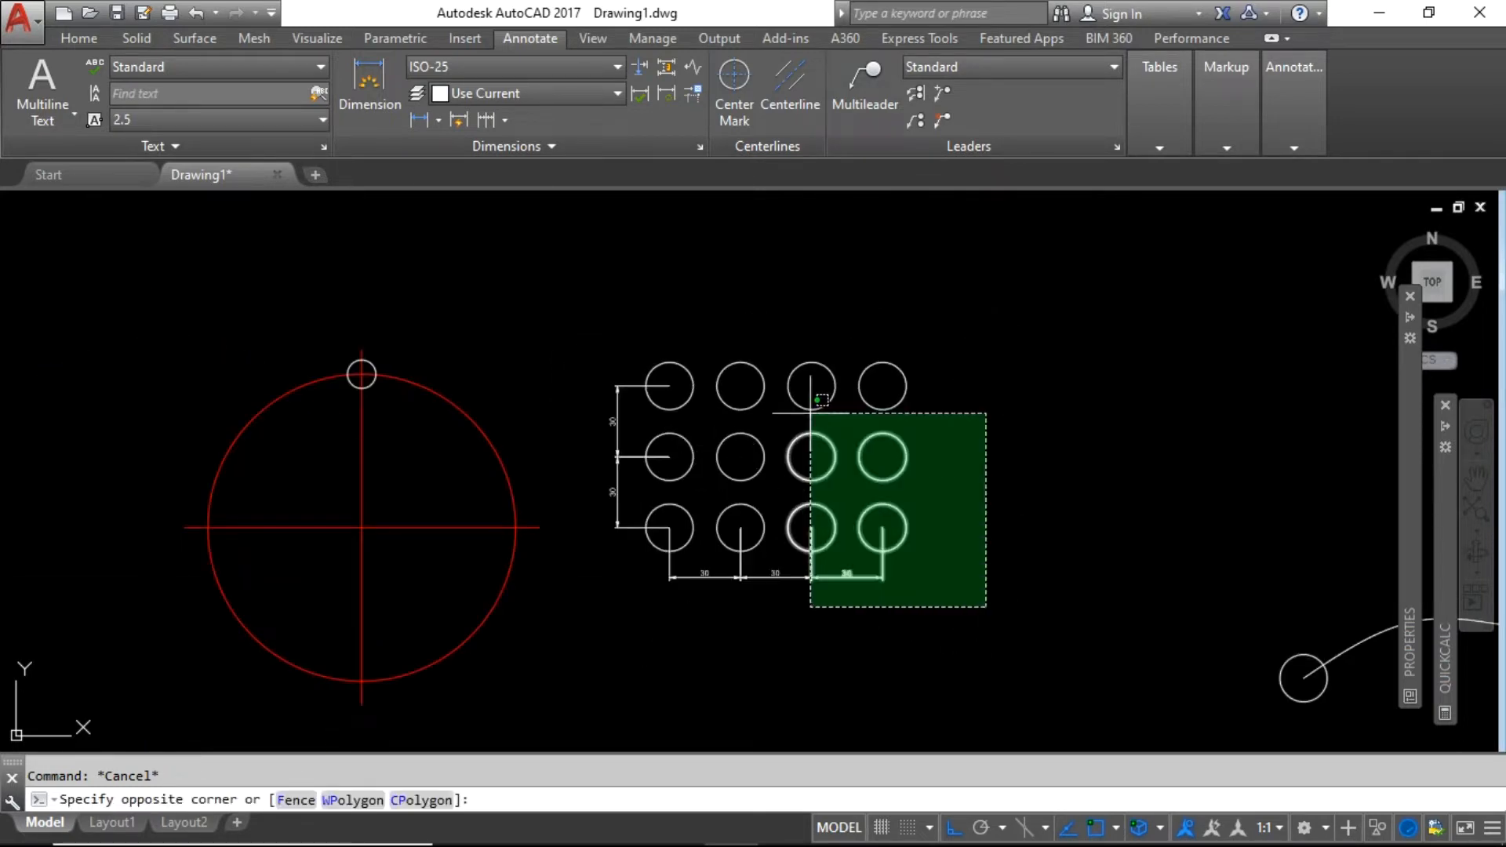
click(991, 537)
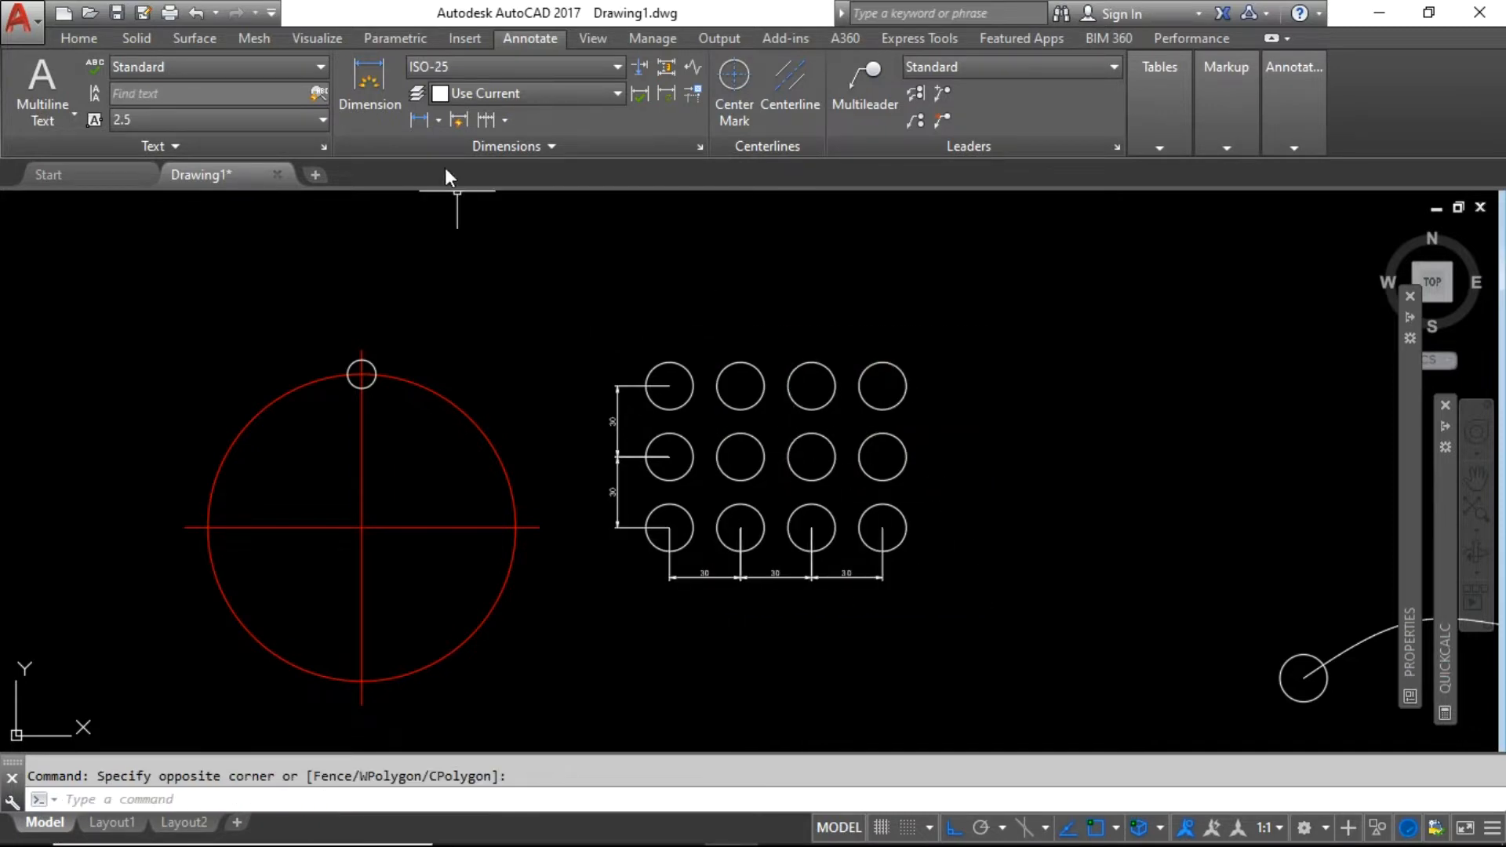
click(439, 121)
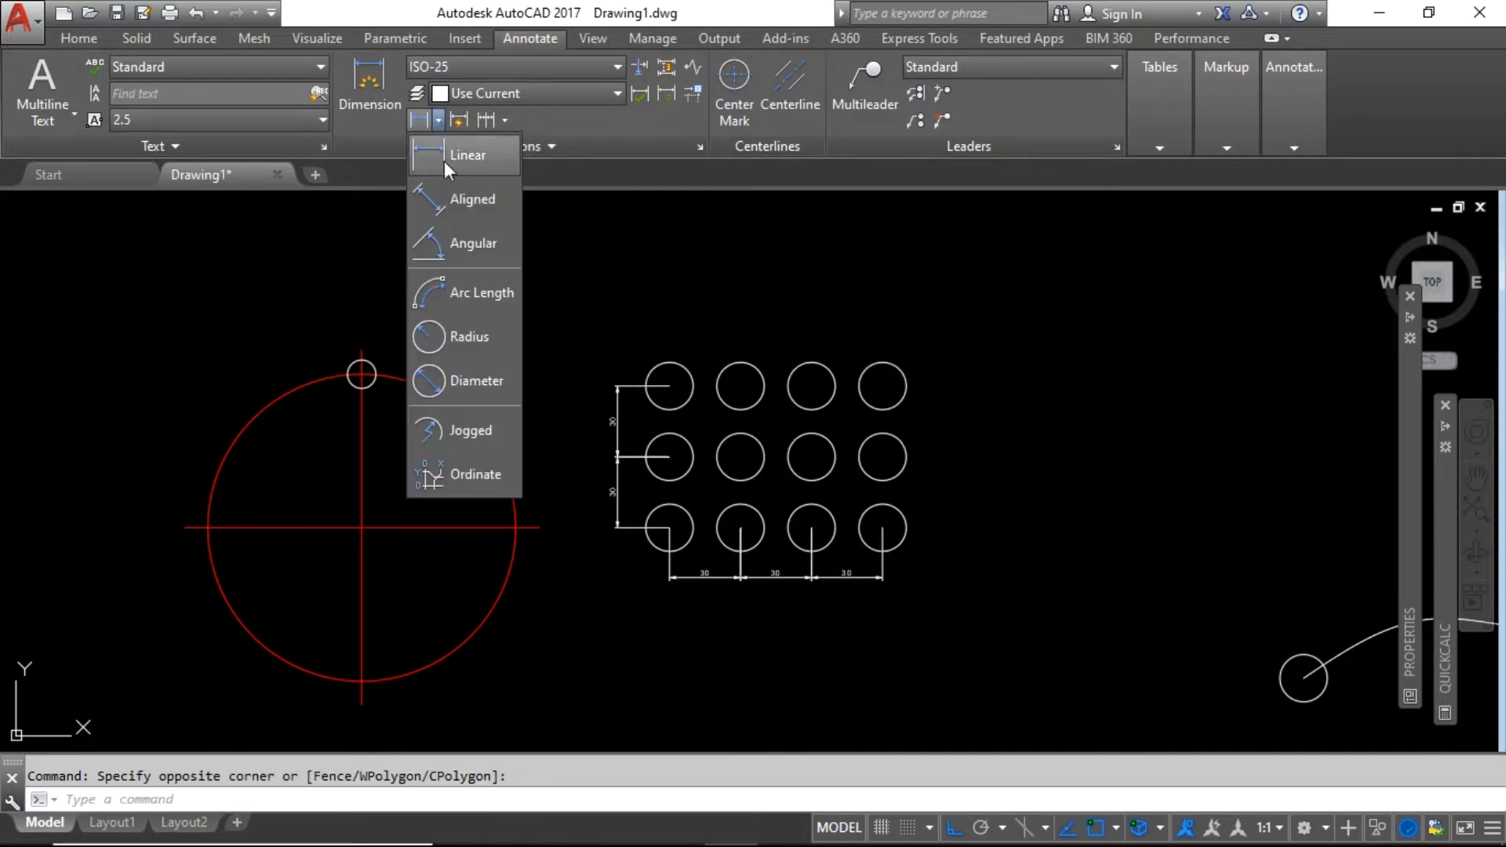
click(463, 336)
scroll(697, 565, up, 4)
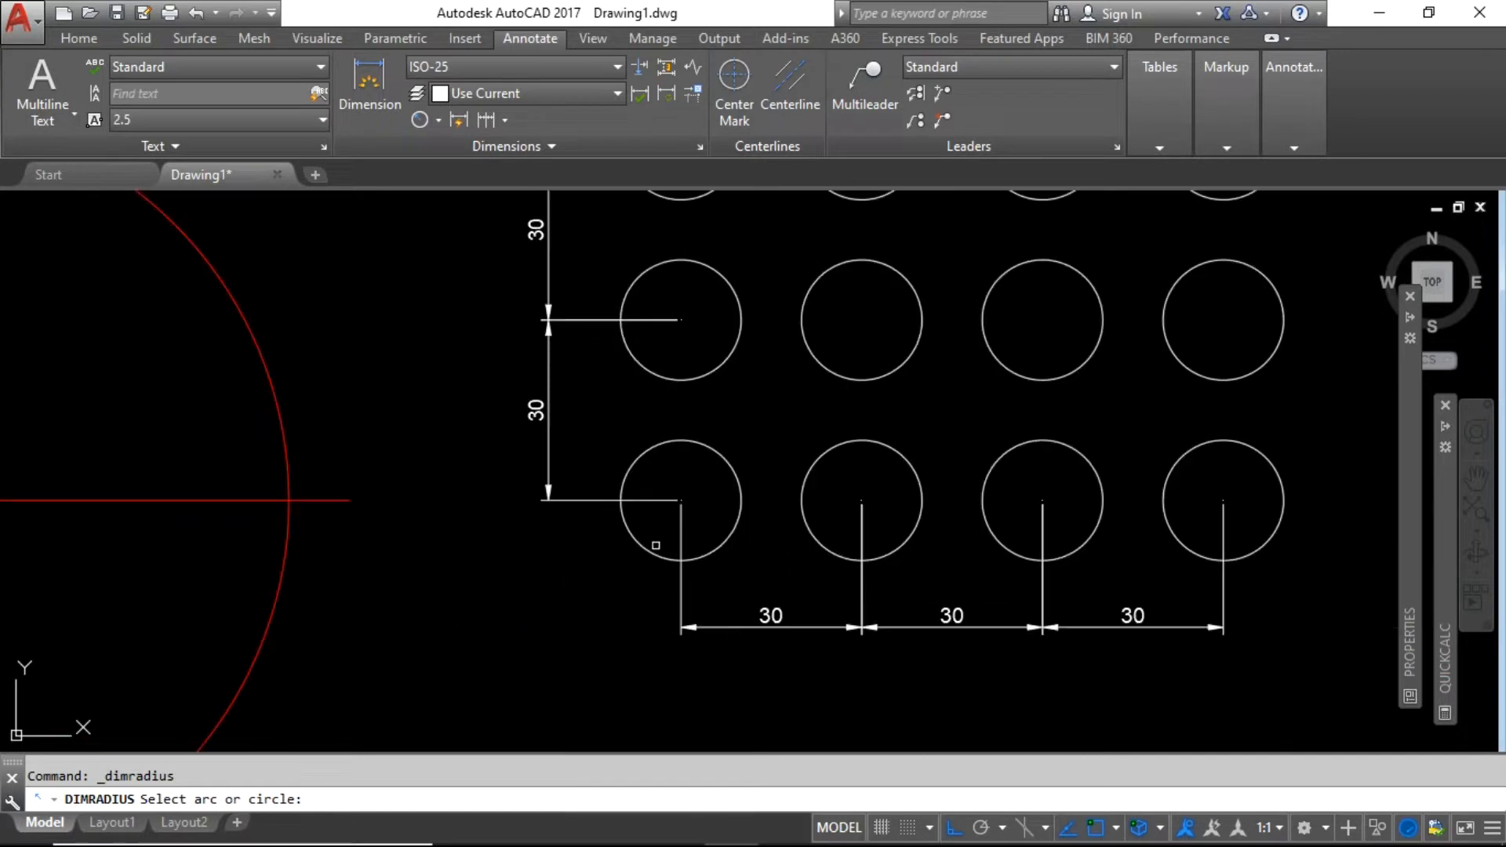
click(652, 543)
click(598, 591)
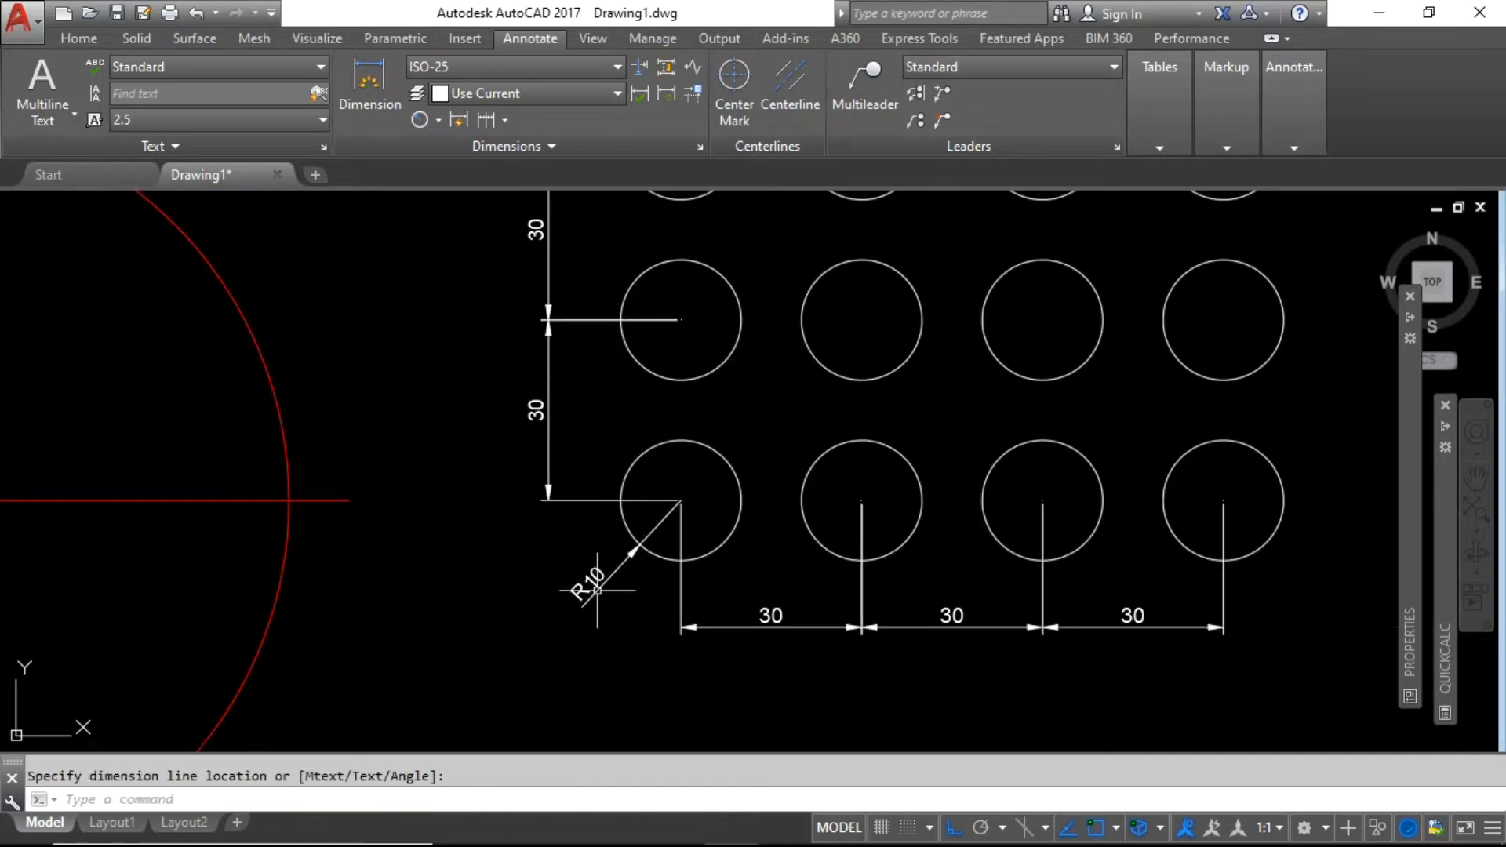
click(631, 592)
click(556, 572)
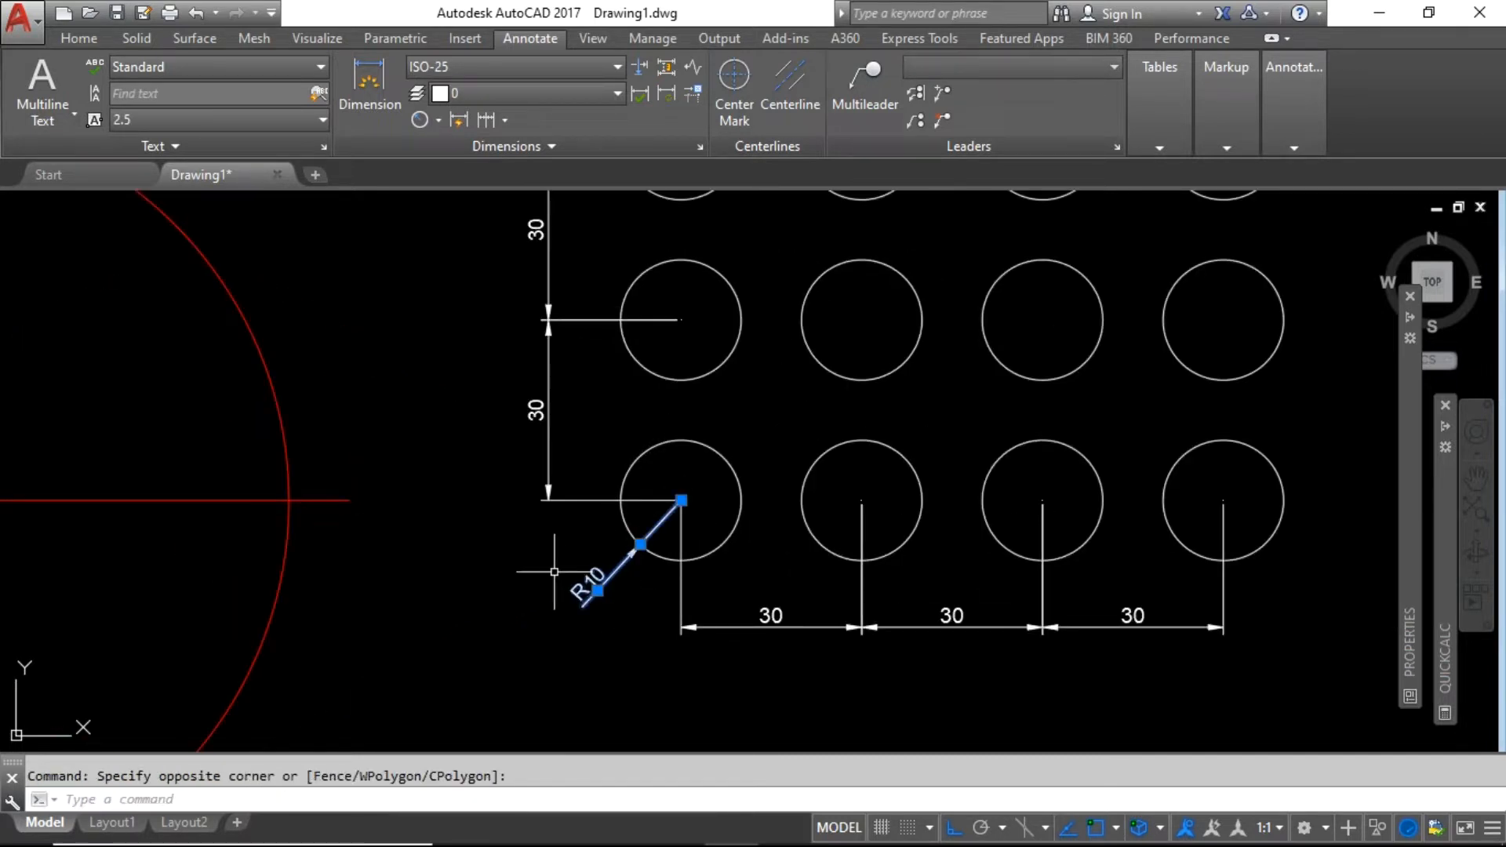
key(Delete)
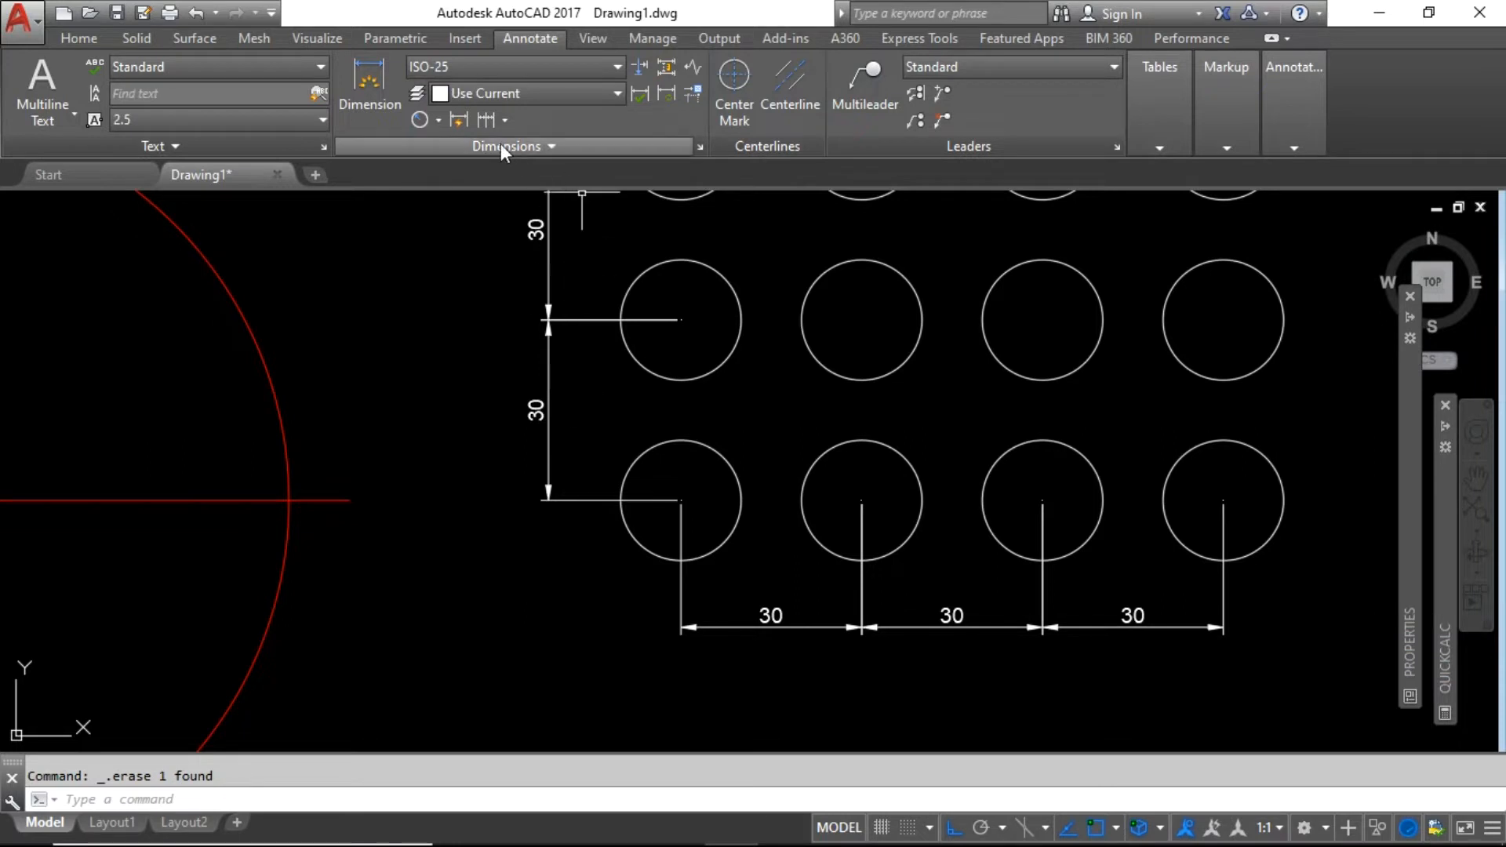
Dimension the bottom-left circle with a Ø20 diameter dimension.
click(437, 119)
click(470, 381)
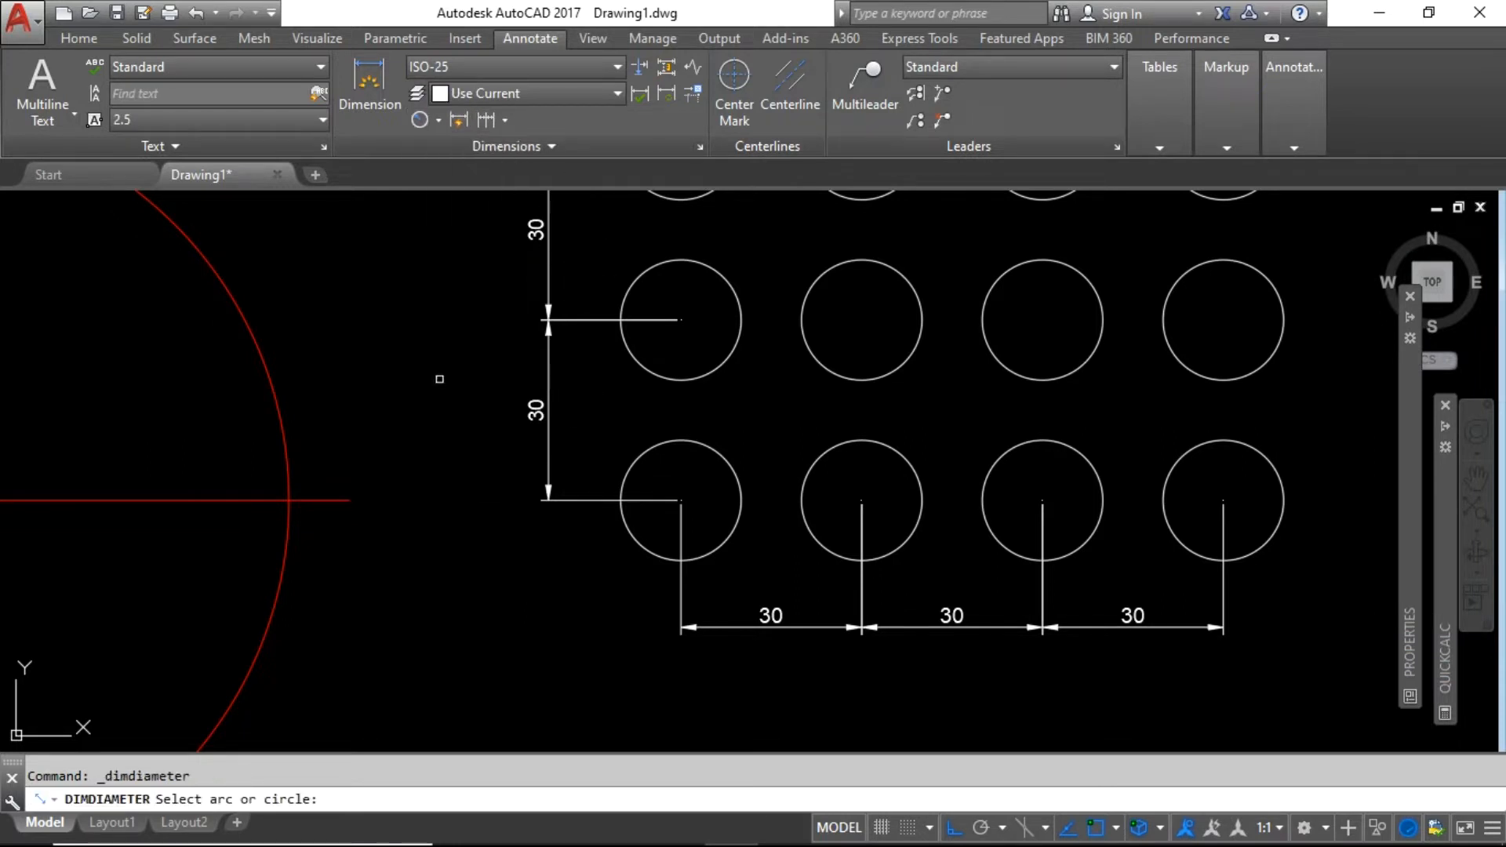
click(634, 539)
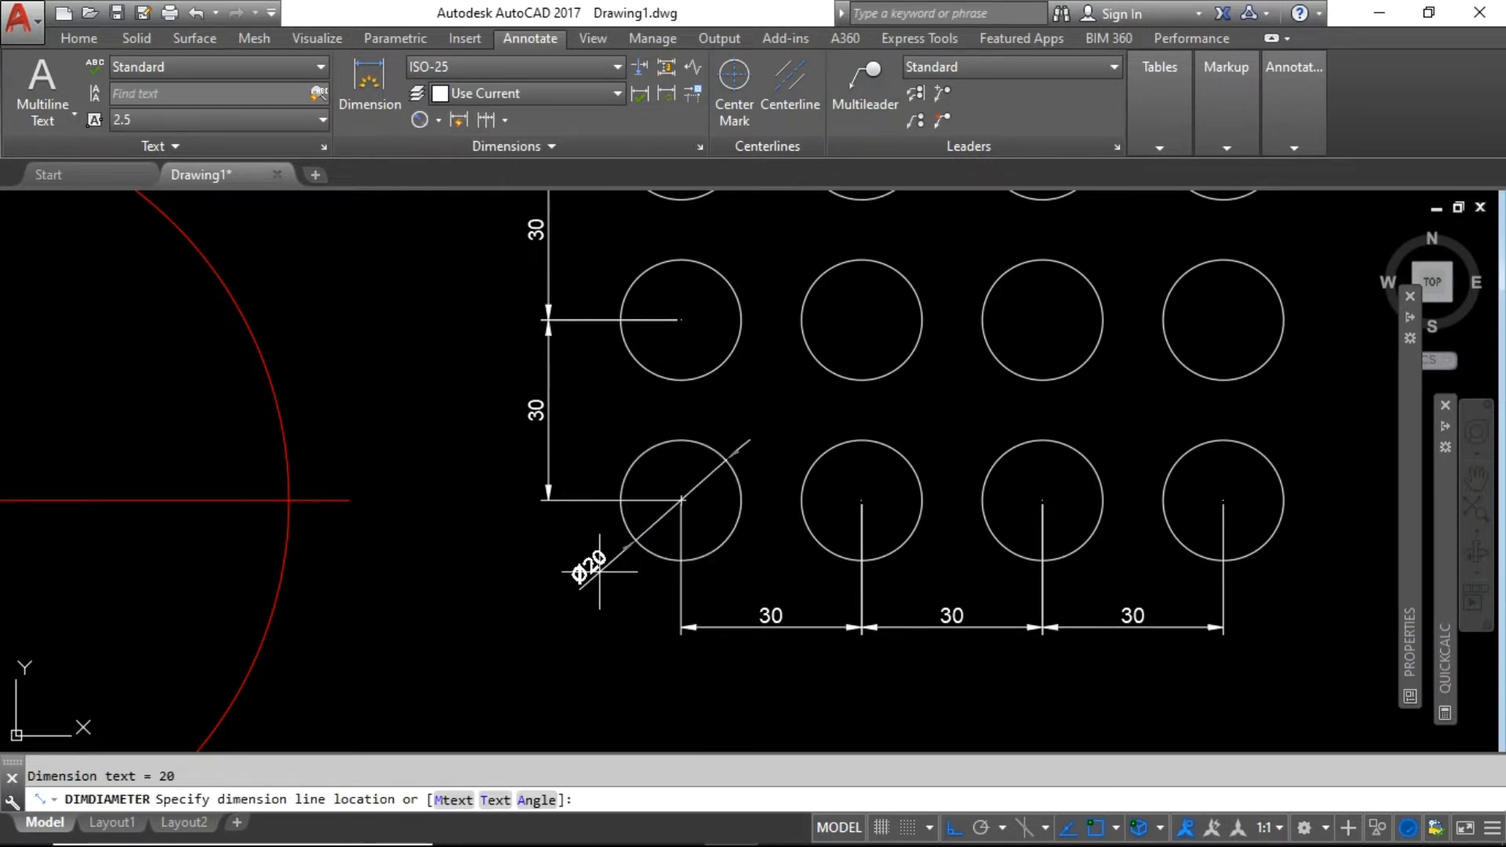
click(585, 573)
scroll(787, 498, down, 2)
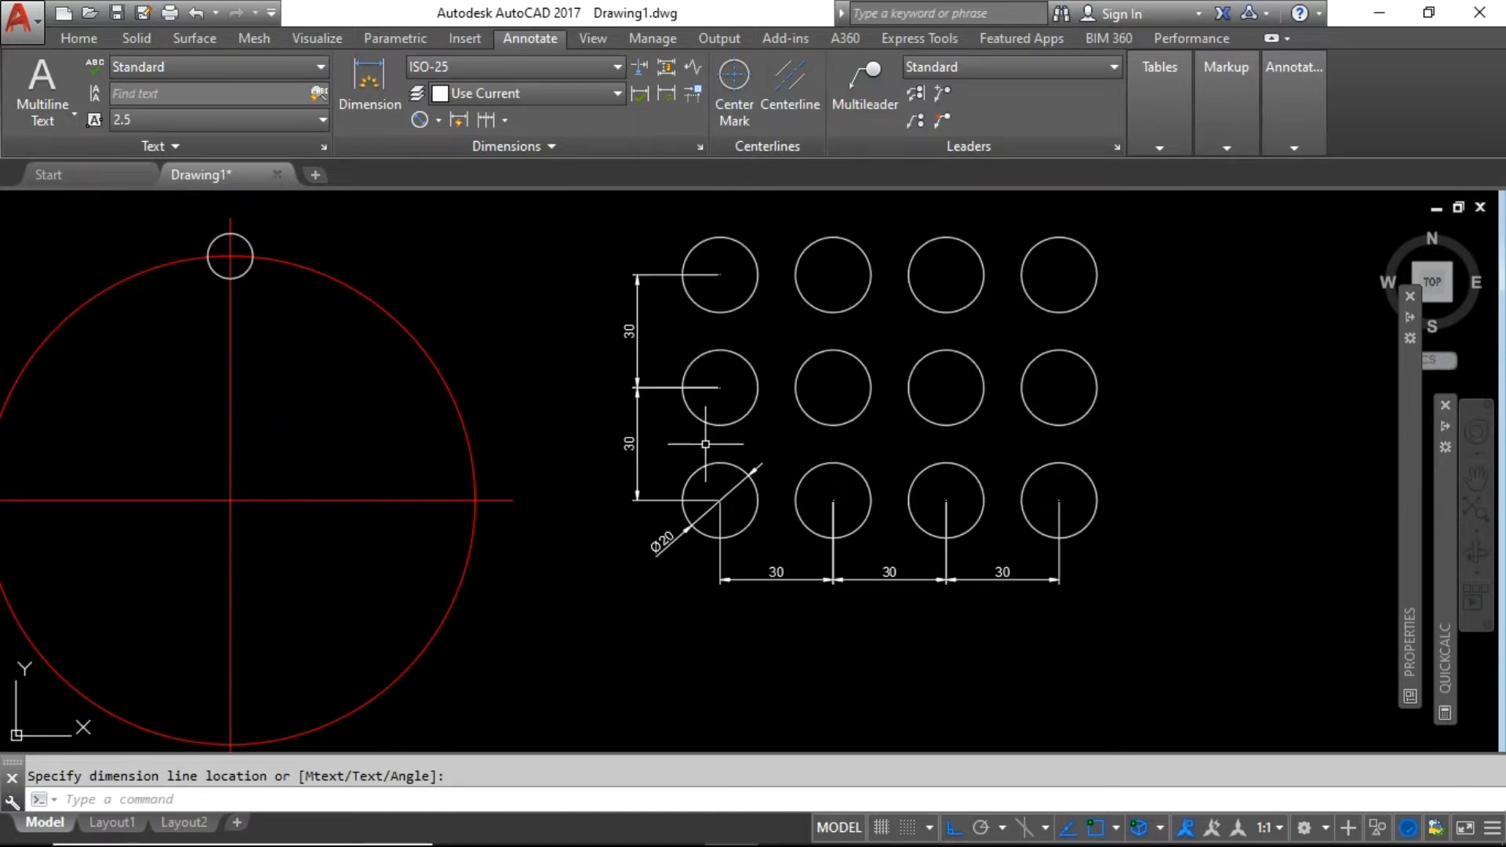
scroll(706, 435, down, 2)
scroll(735, 403, up, 2)
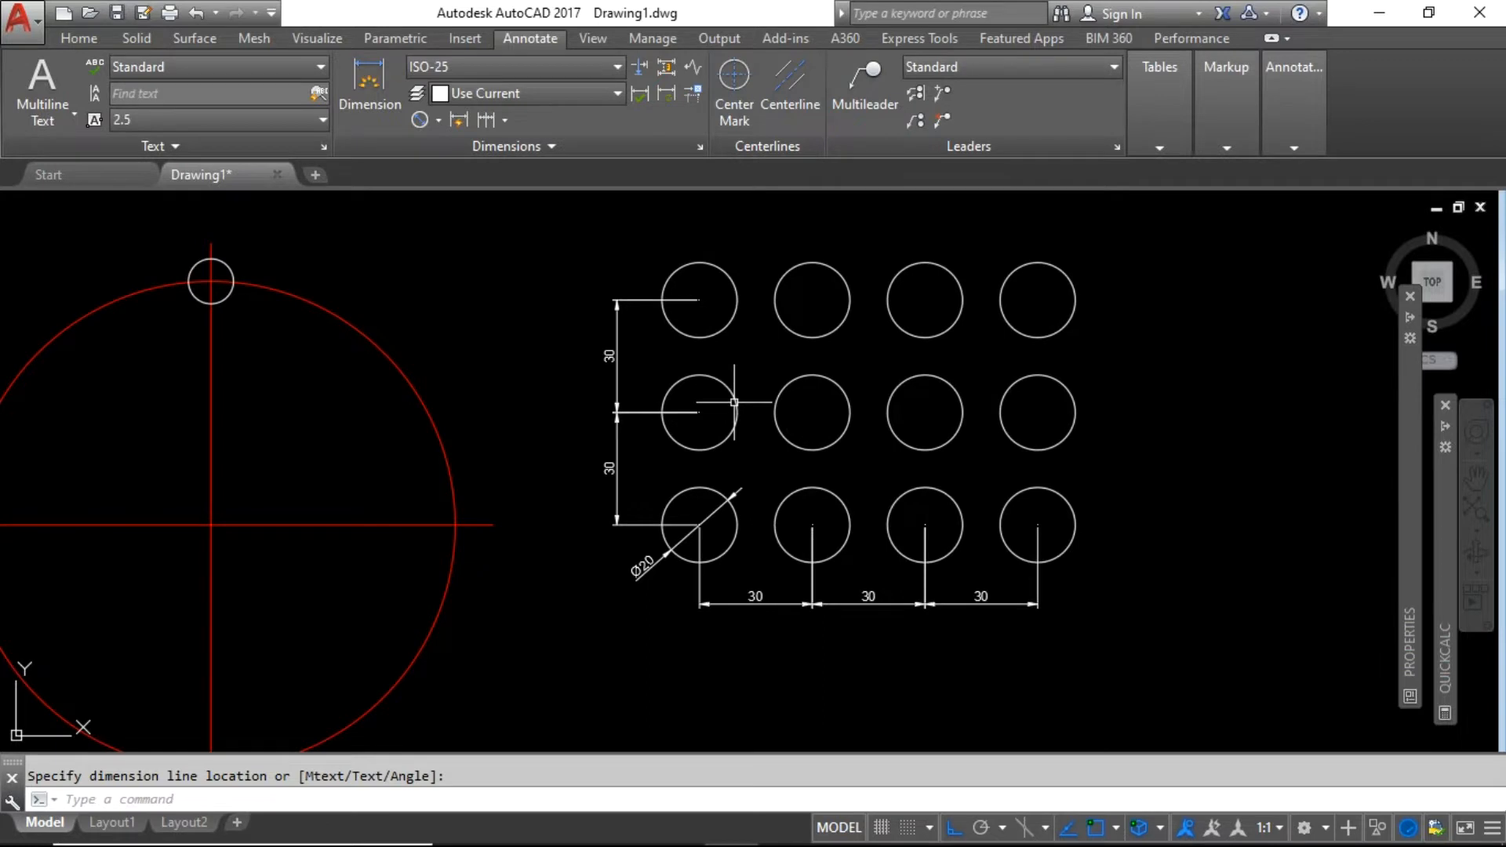
Erase the vertical and horizontal 30 dimensions and every array circle except the Ø20 one.
click(637, 471)
click(556, 365)
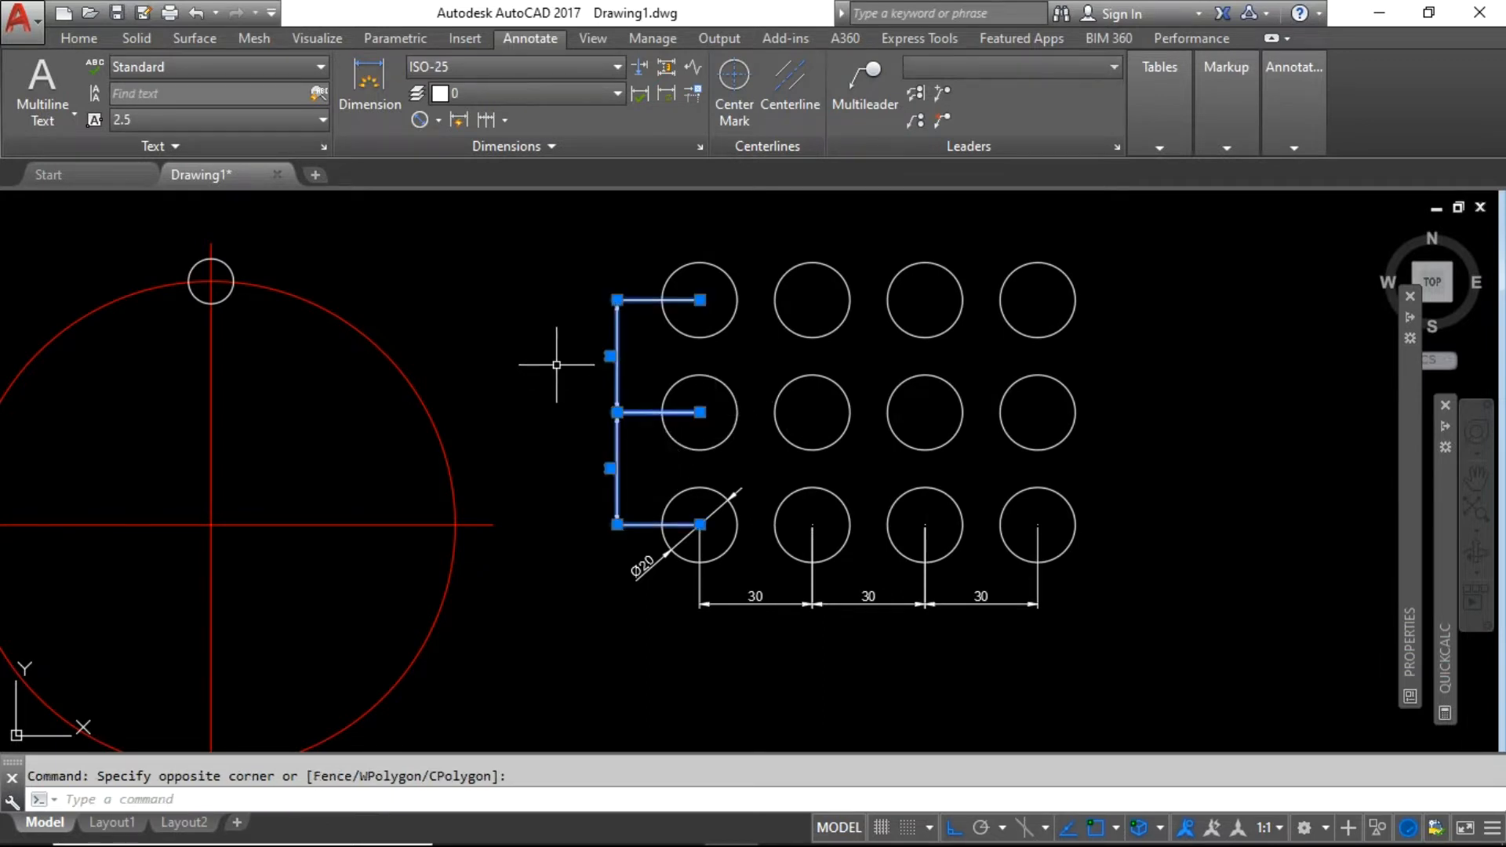
key(Delete)
click(1126, 677)
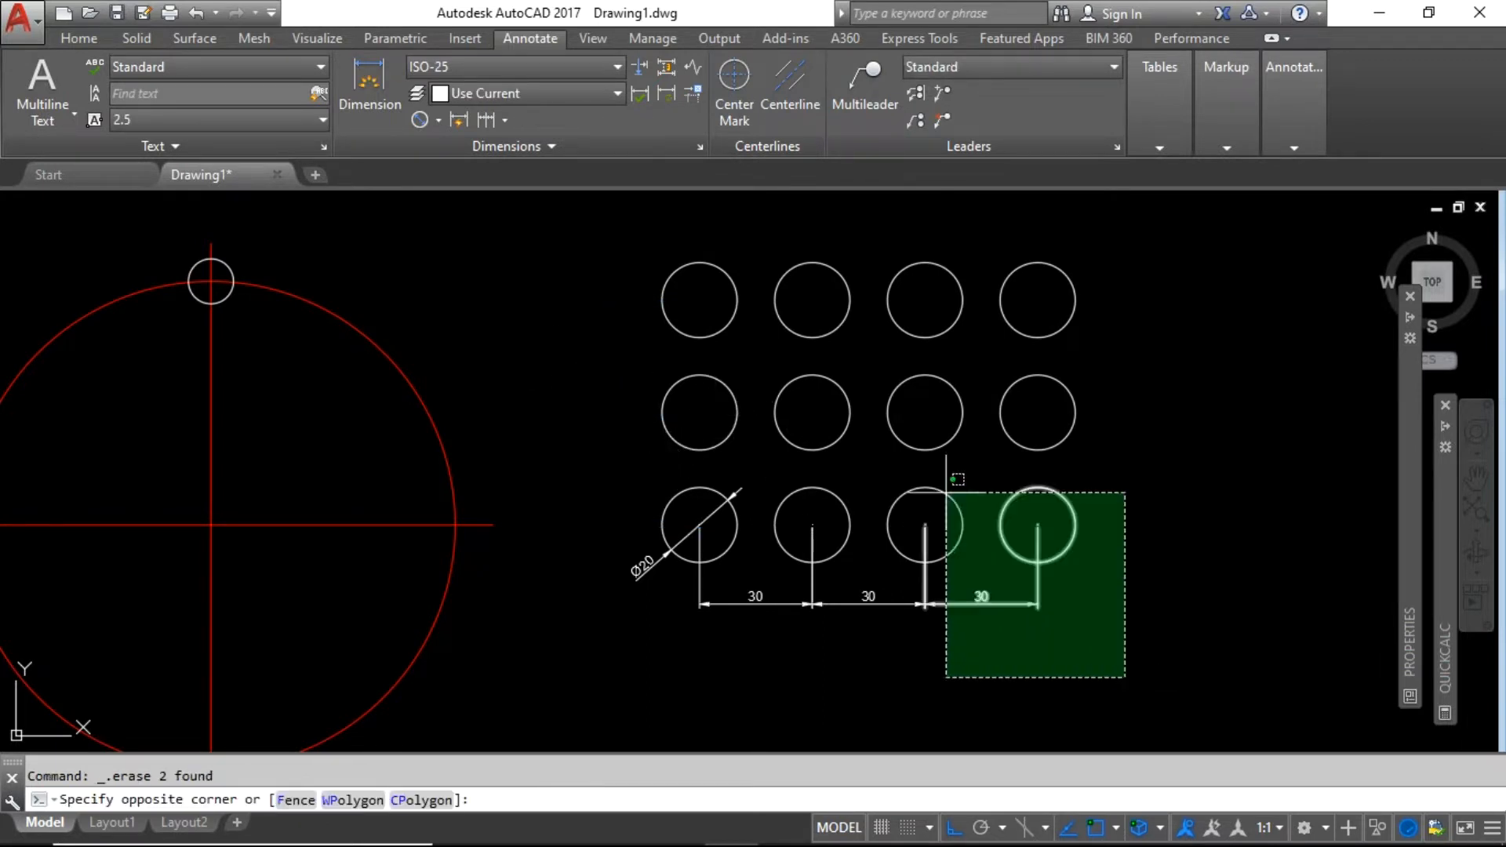
click(773, 242)
key(Delete)
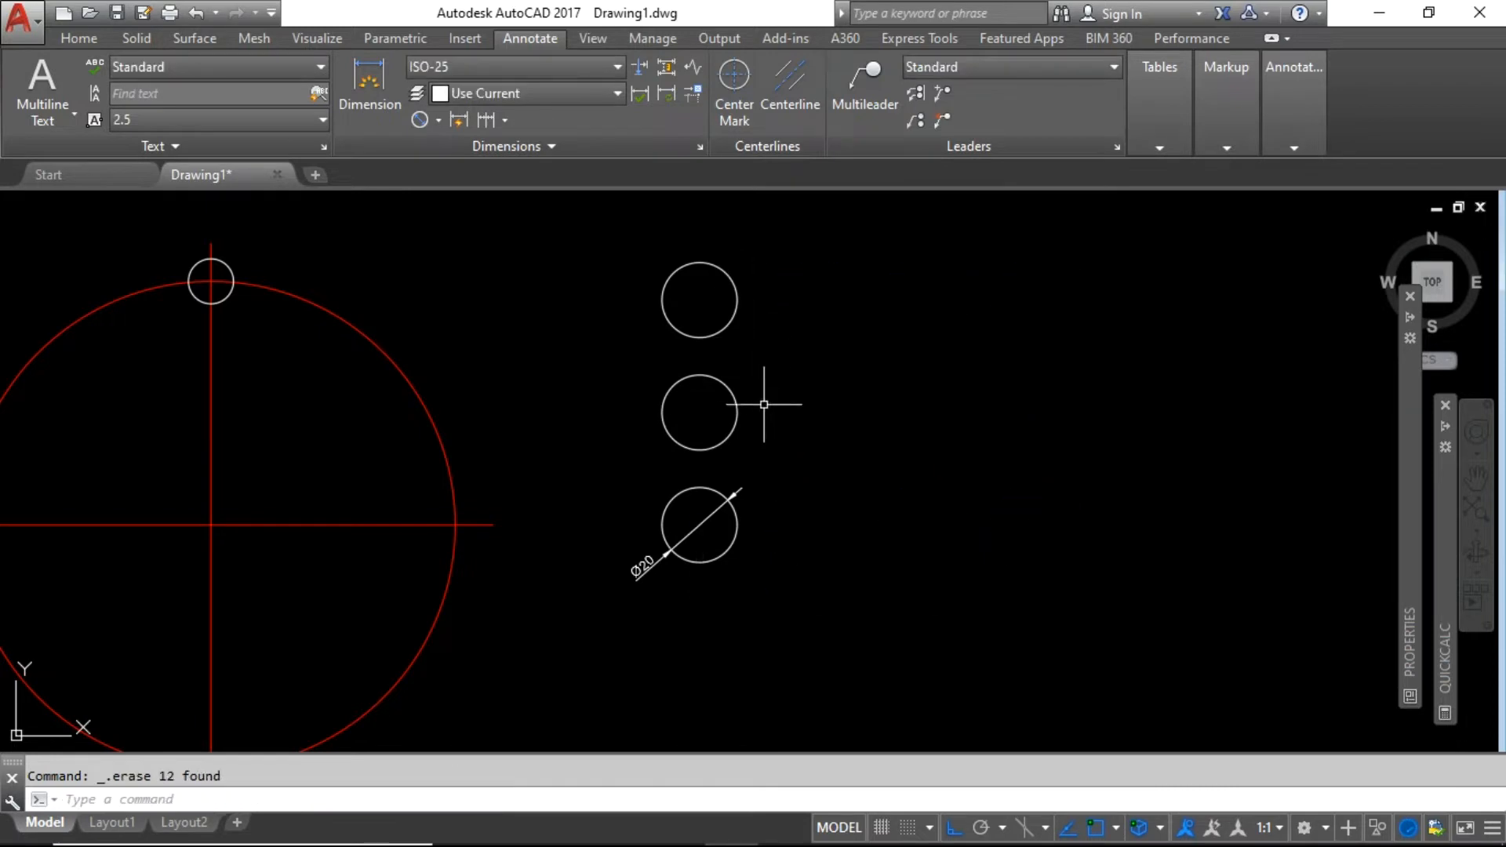
click(788, 432)
click(618, 280)
key(Delete)
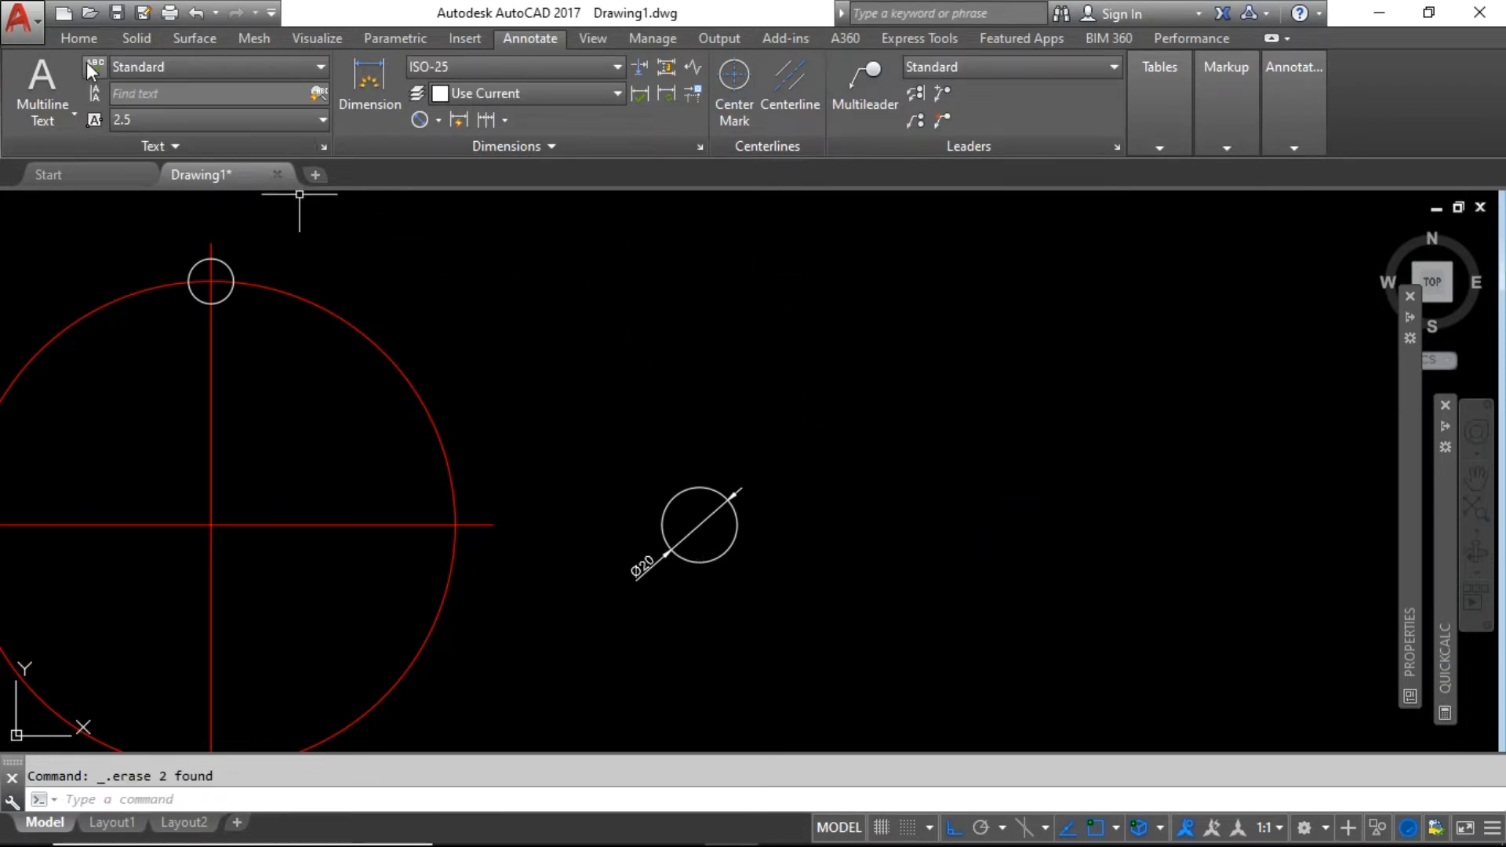
click(77, 39)
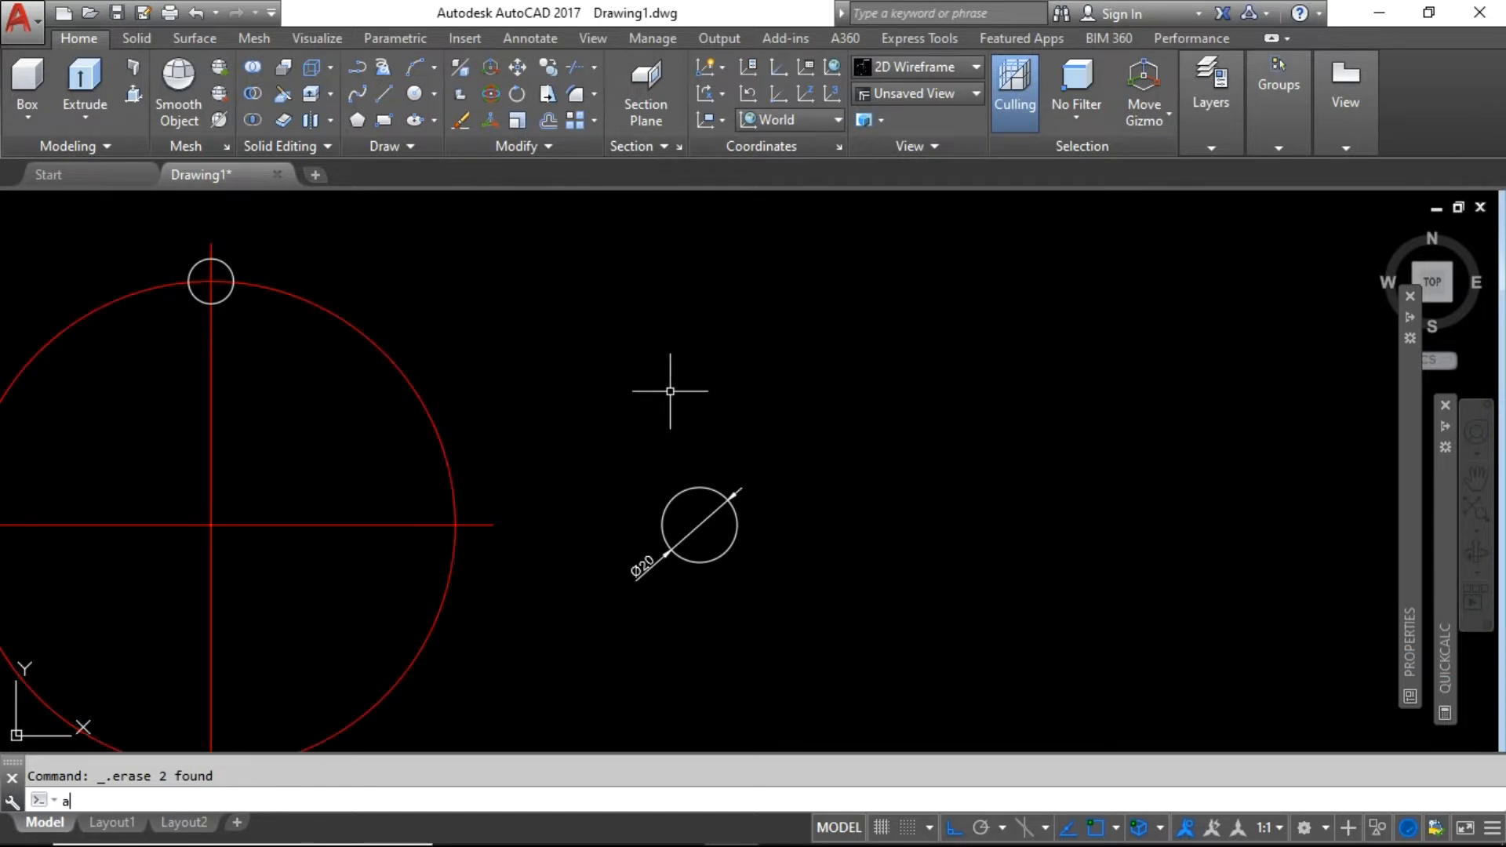
text(r)
key(Return)
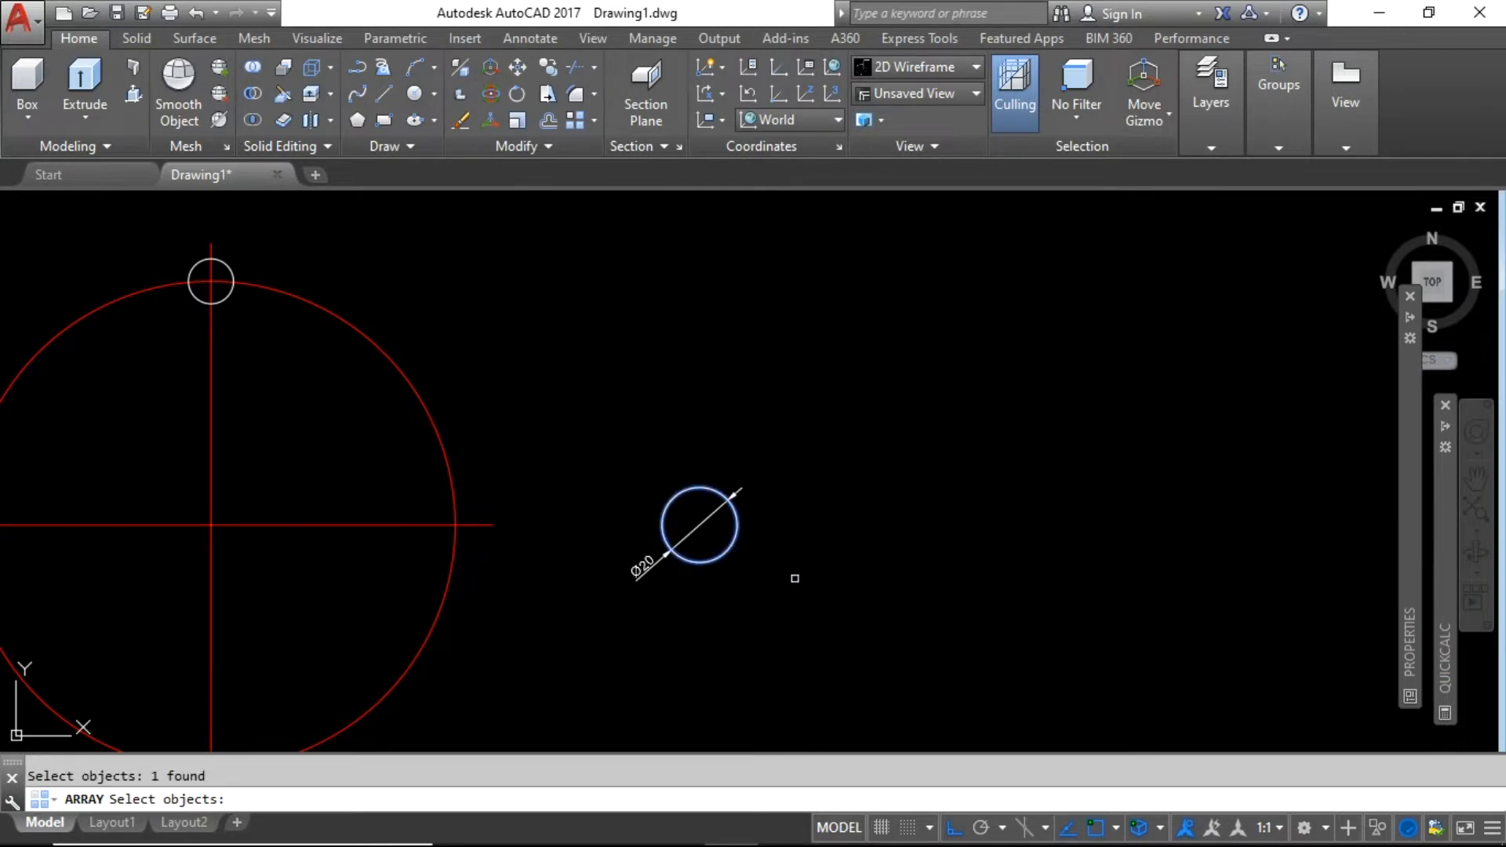
key(Return)
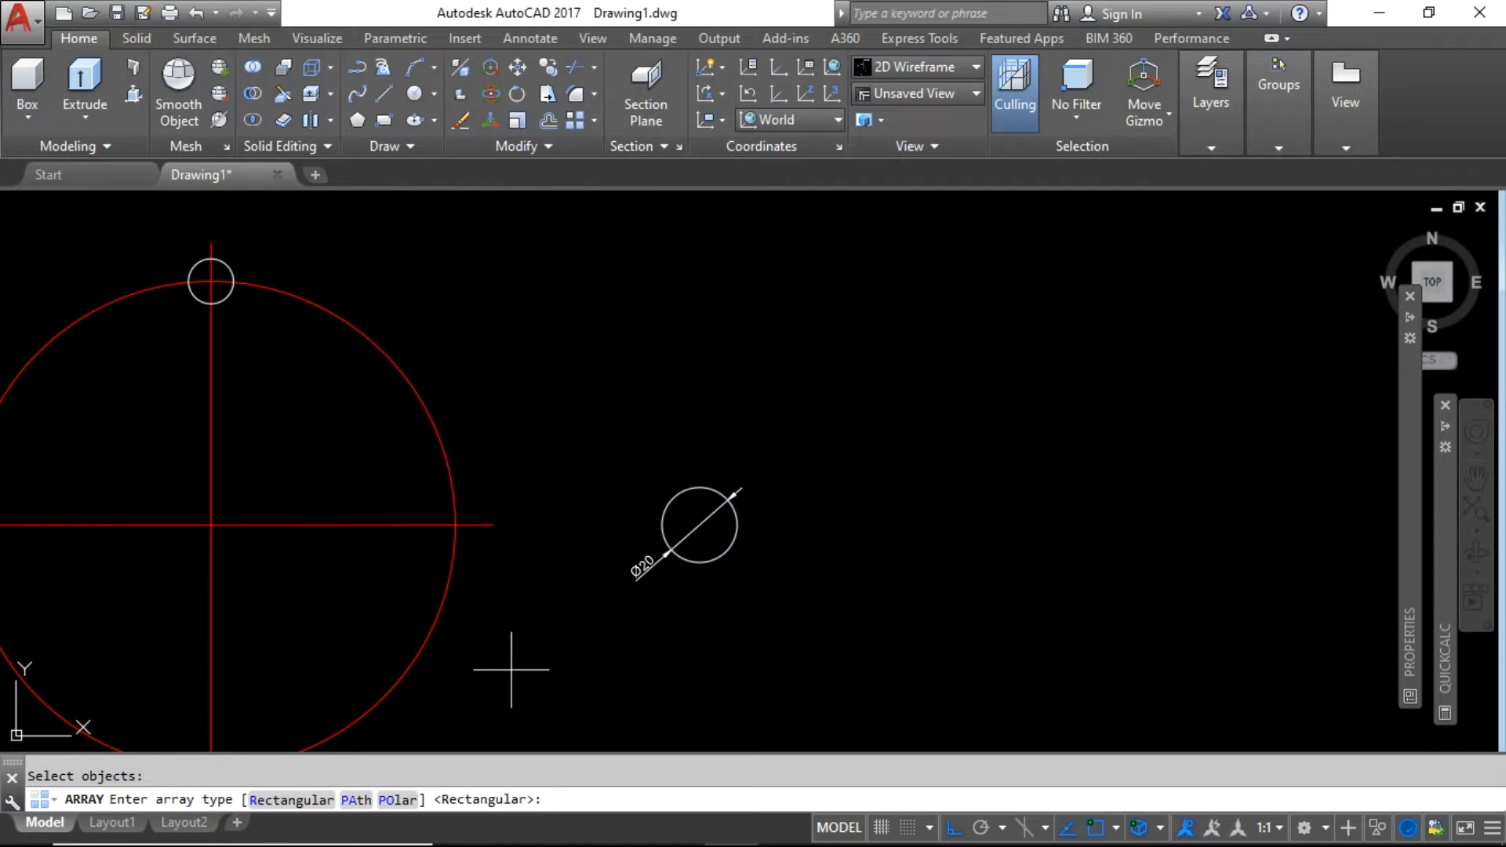
click(396, 801)
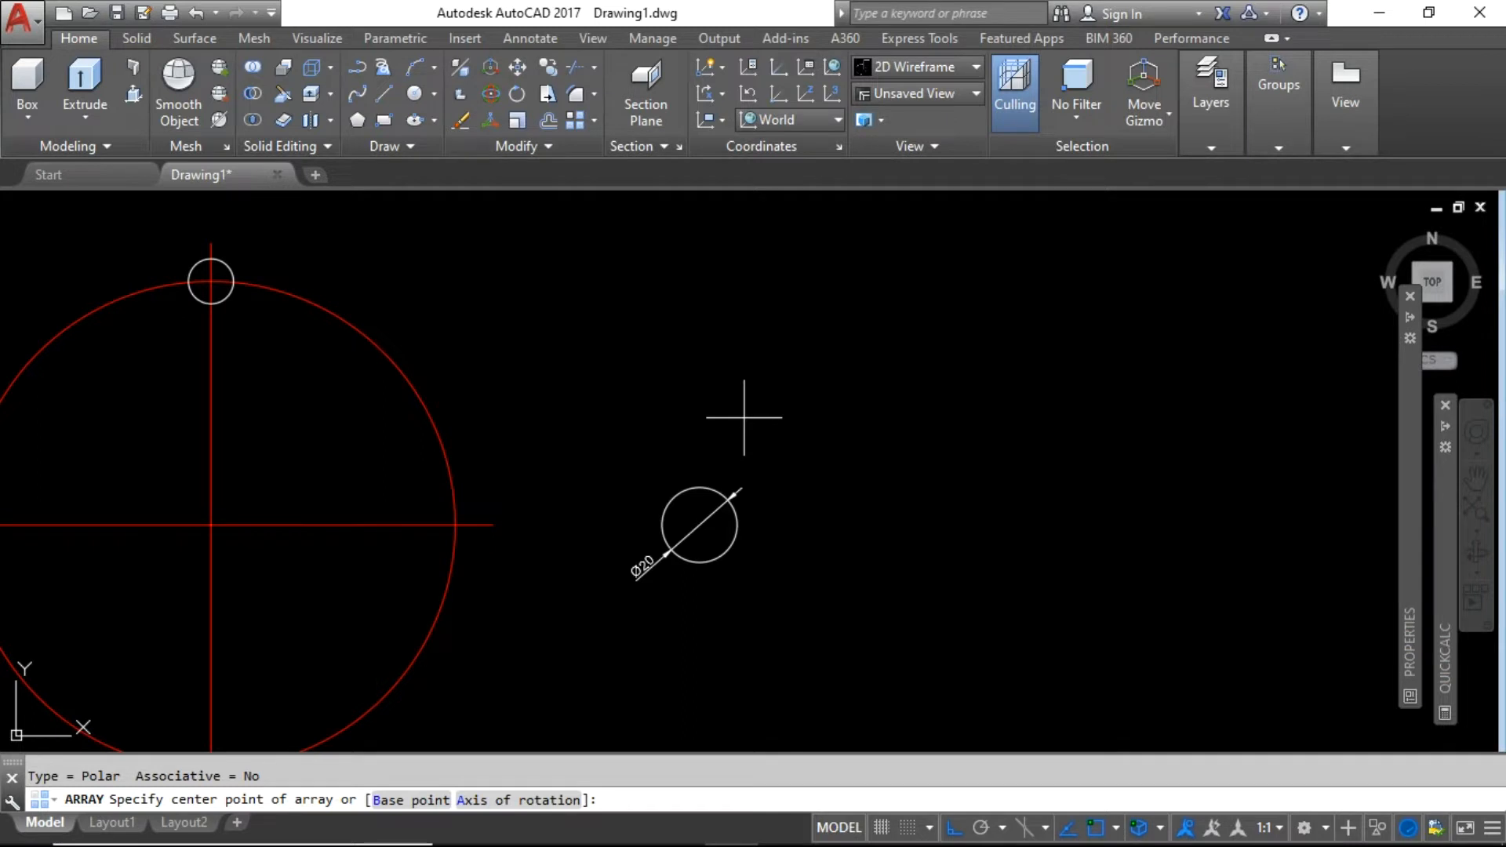
key(Escape)
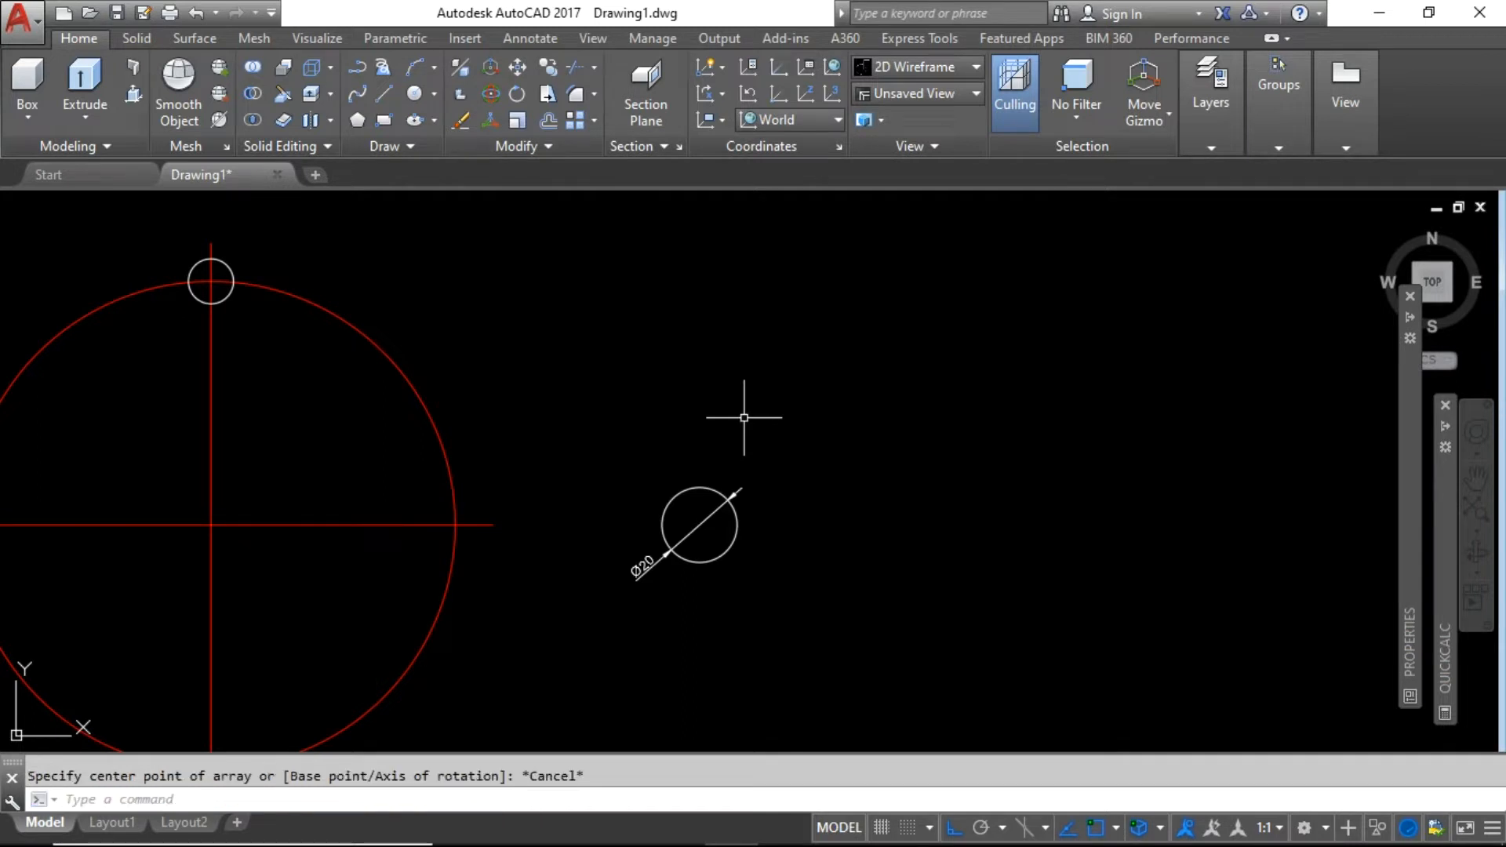
text(AR)
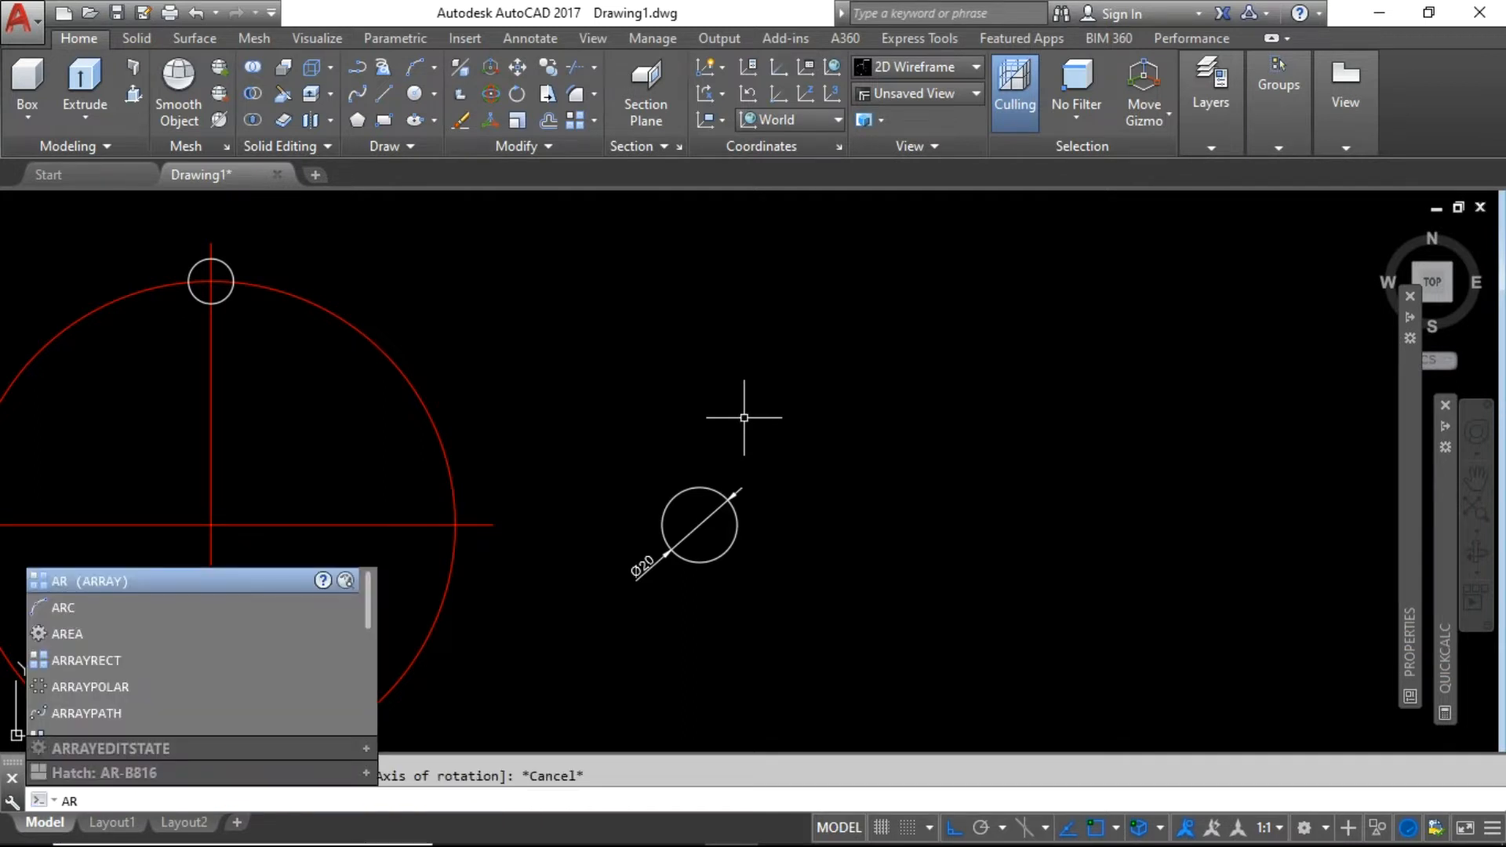
Run ARRAY on the Ø20 circle as a Rectangular type, previewing 4 by 3 at 30 spacing.
key(Return)
click(738, 522)
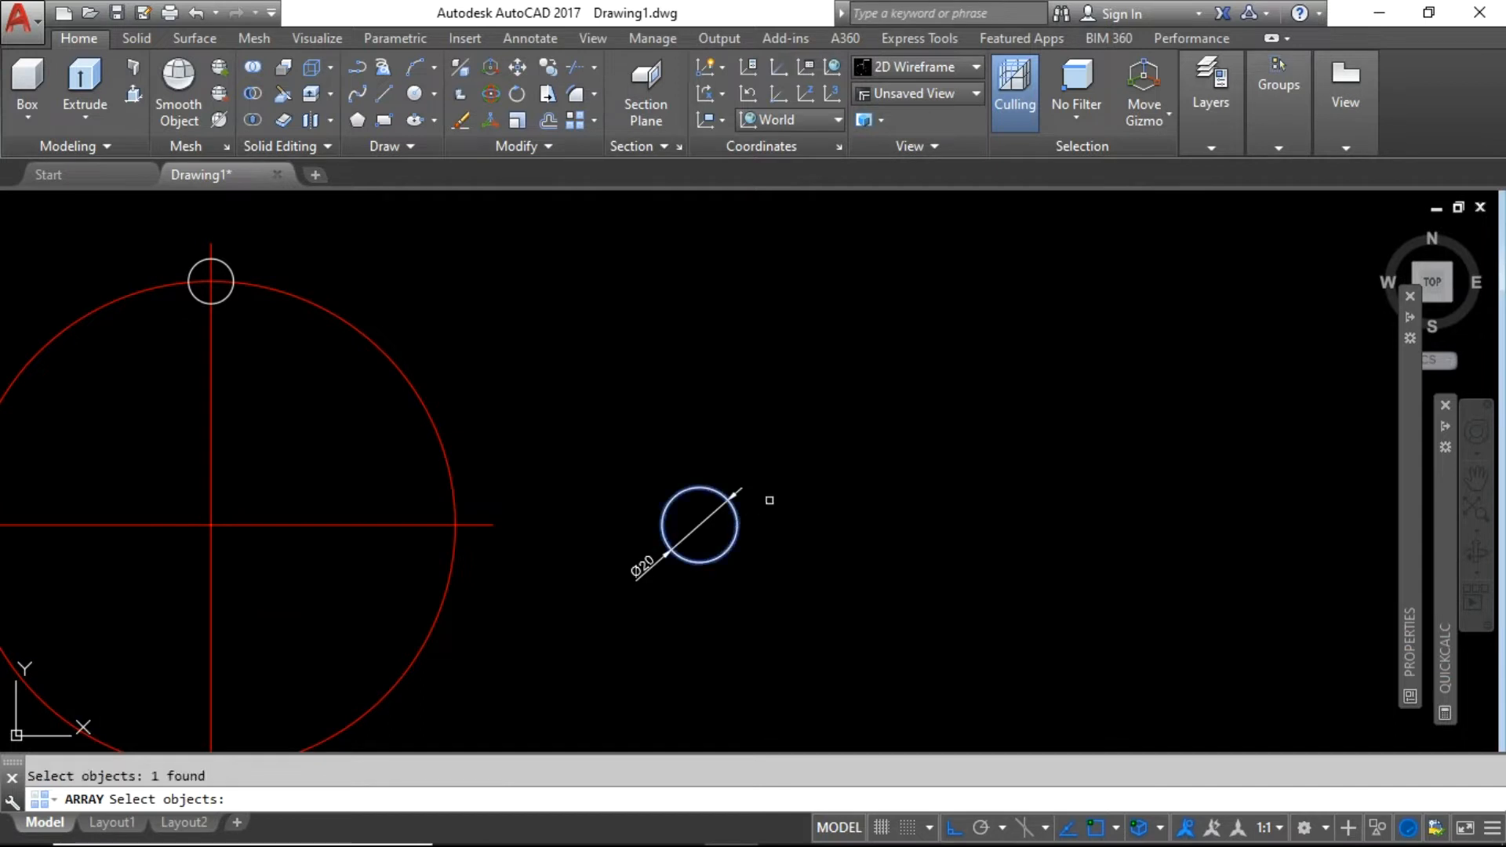
key(Return)
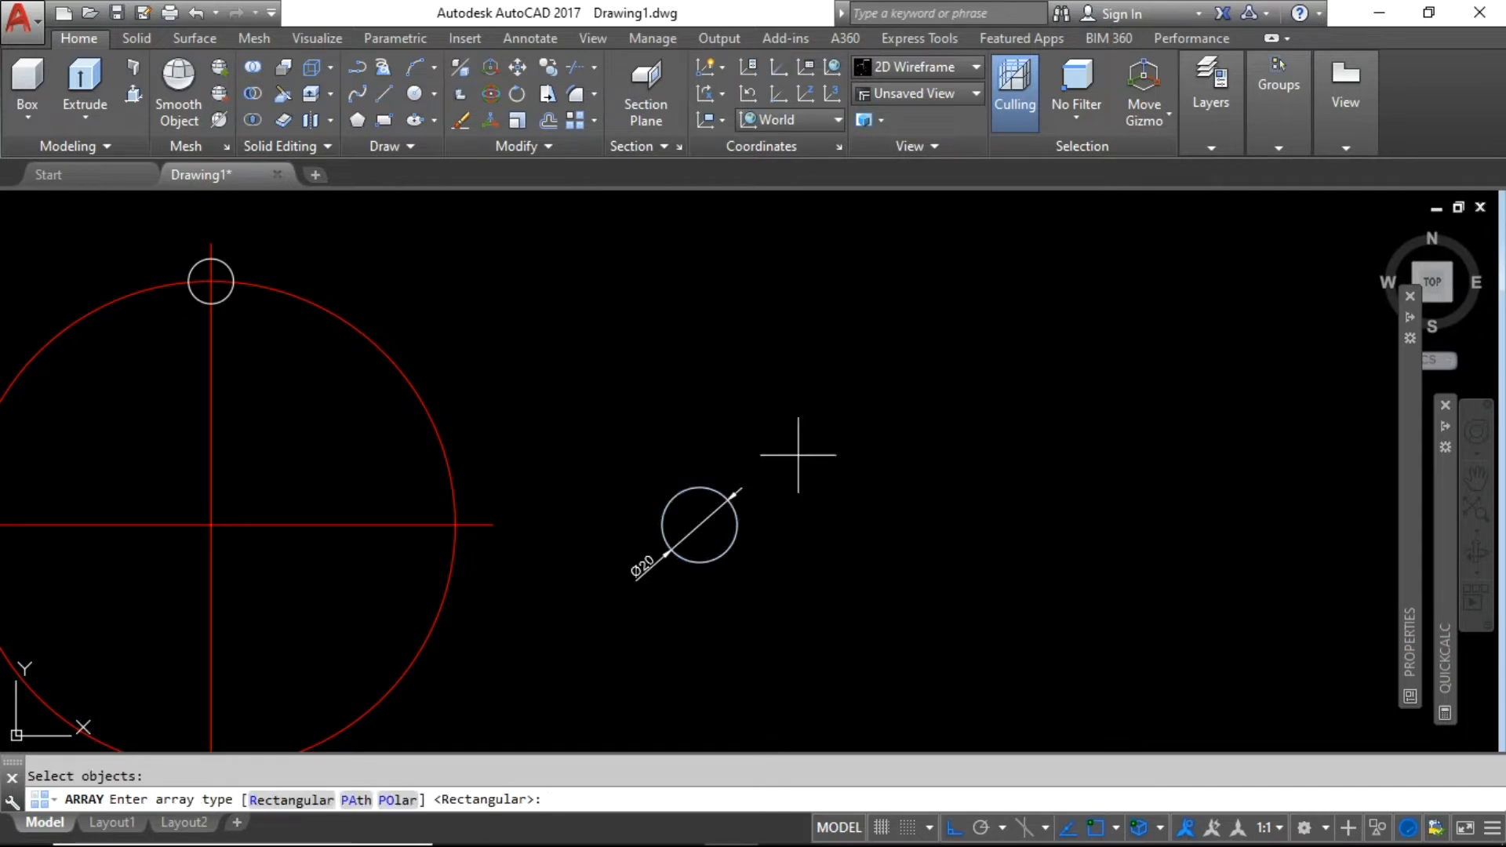
click(260, 800)
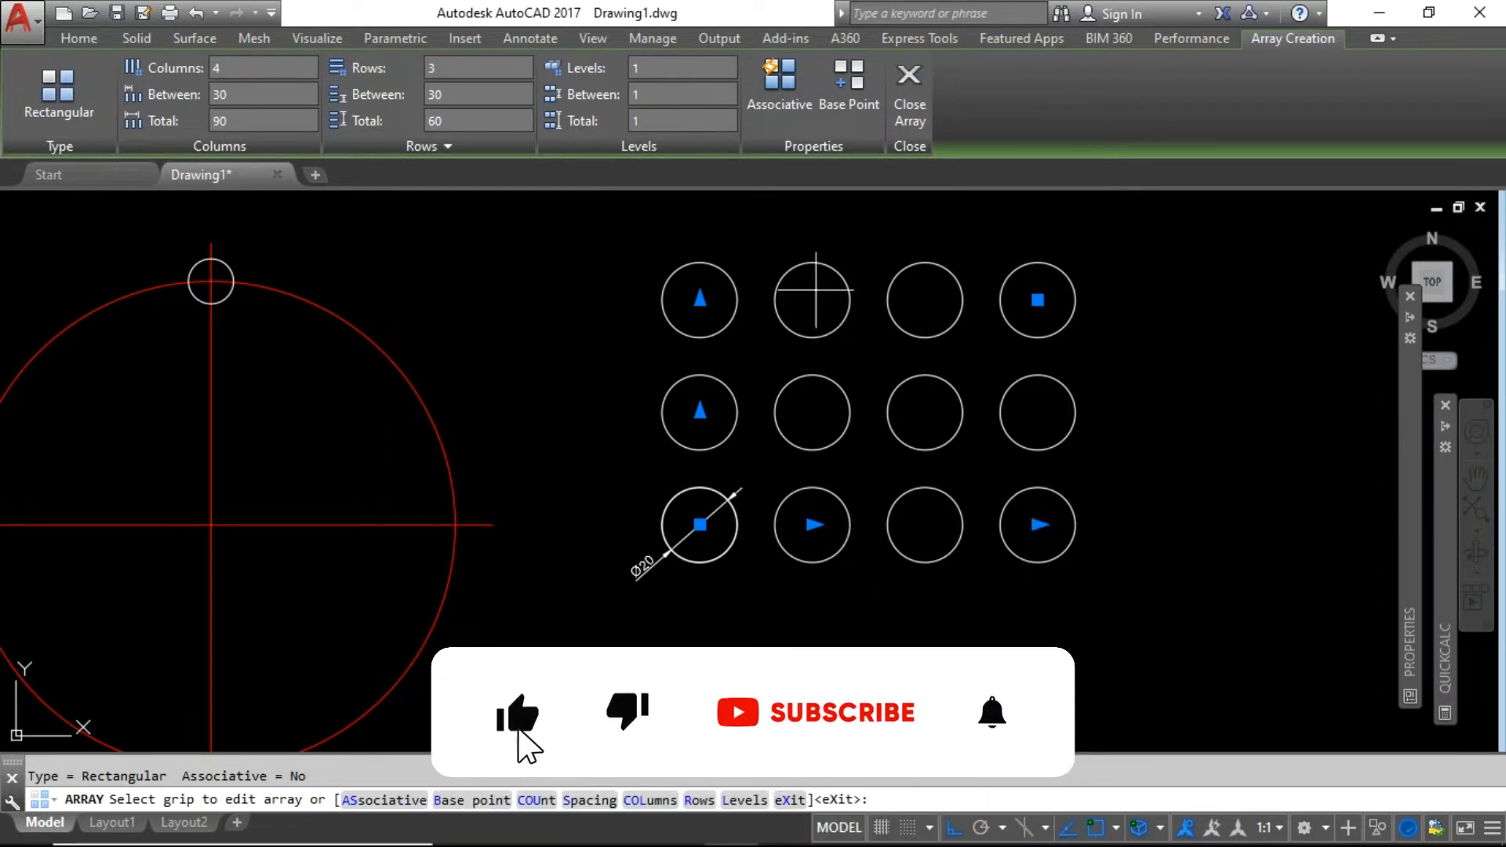
Cancel a row-grip edit and choose the array's COUnt option, prompting for columns (default 4).
scroll(698, 415, down, 2)
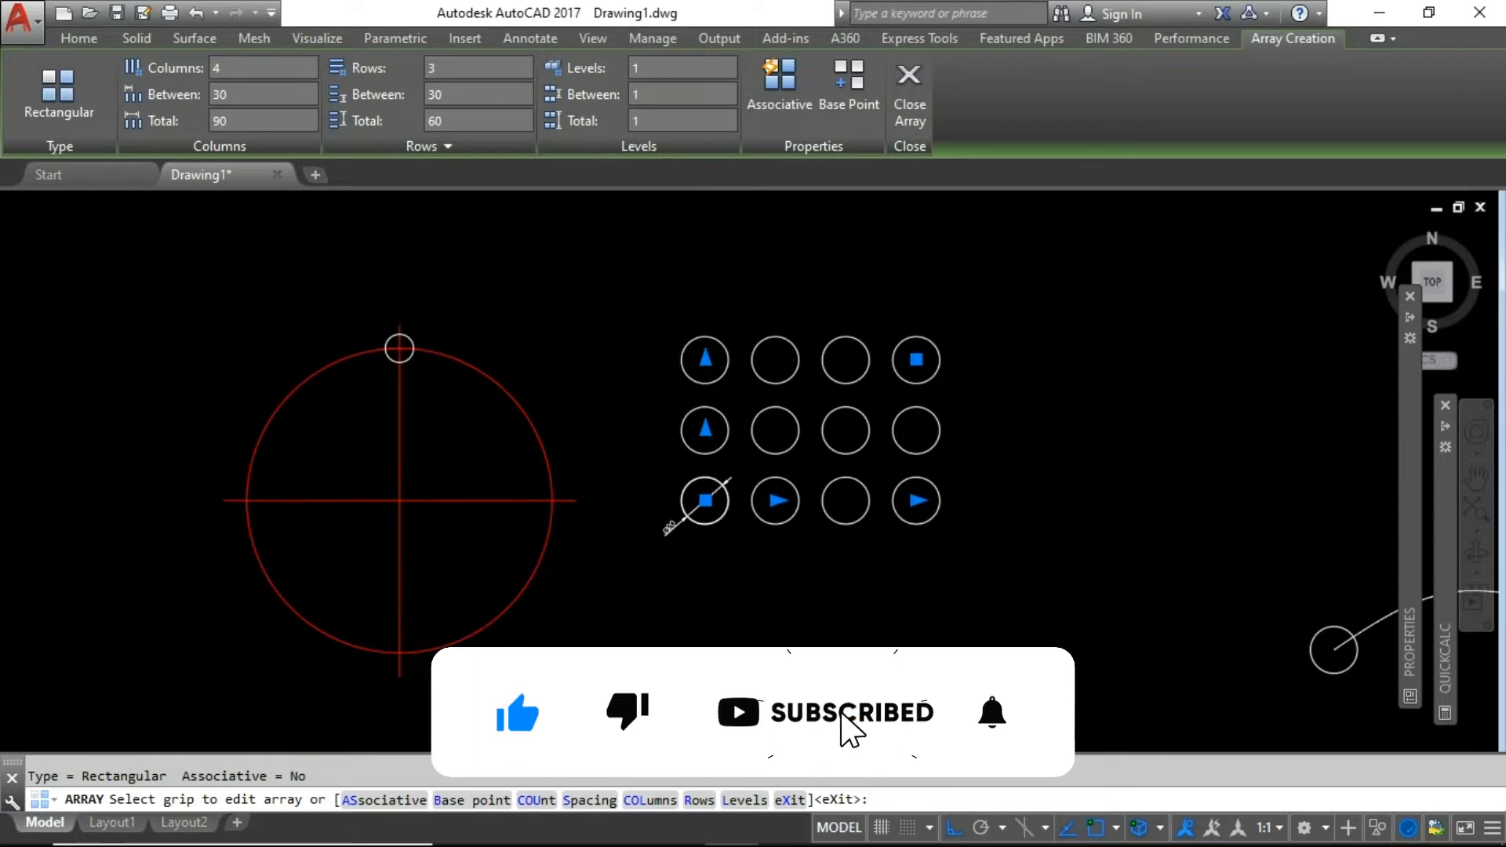
scroll(694, 366, up, 2)
click(693, 366)
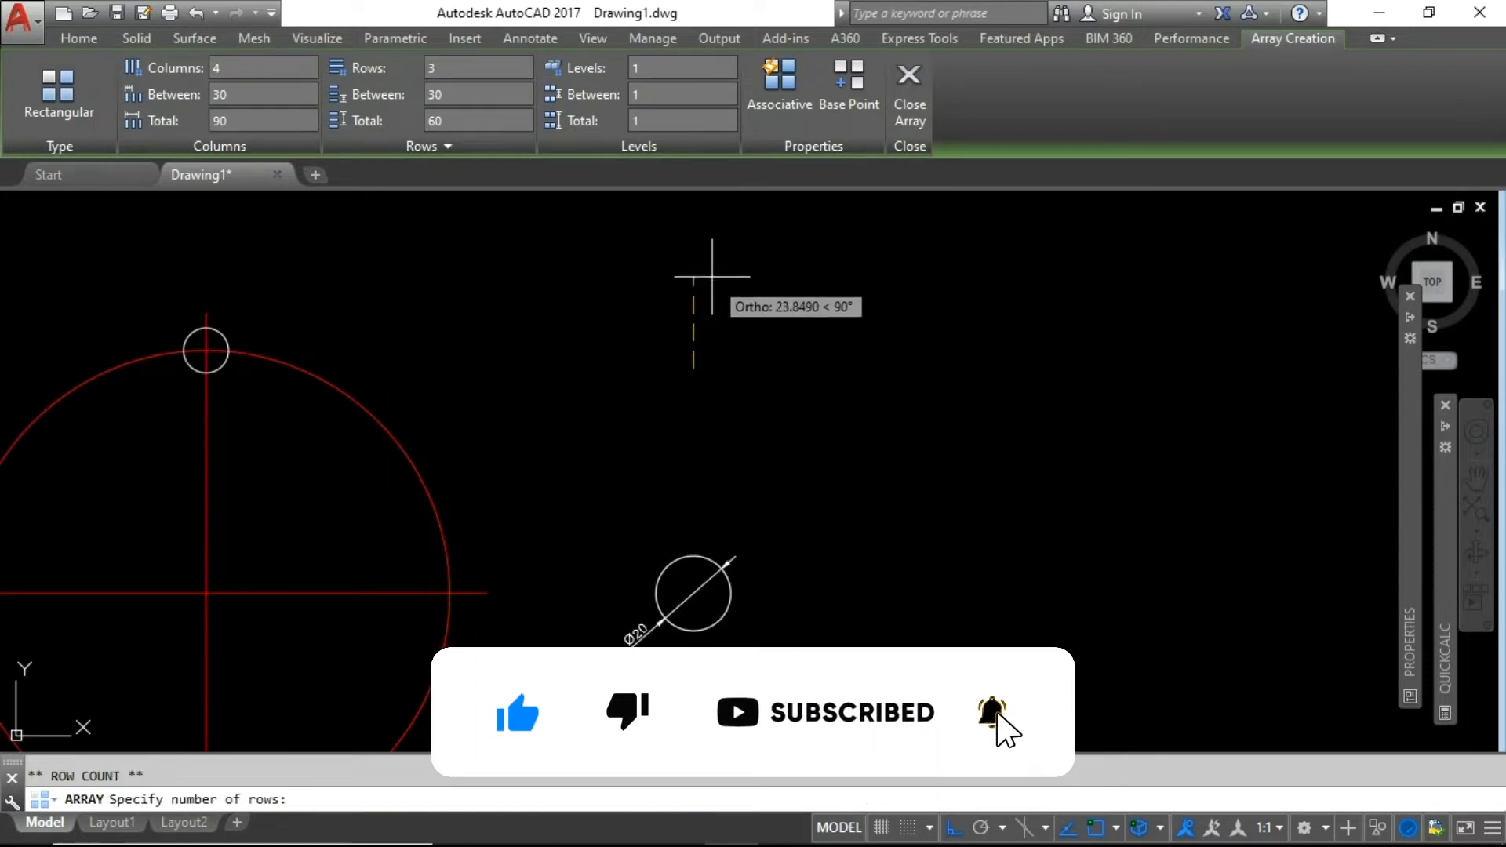
key(Escape)
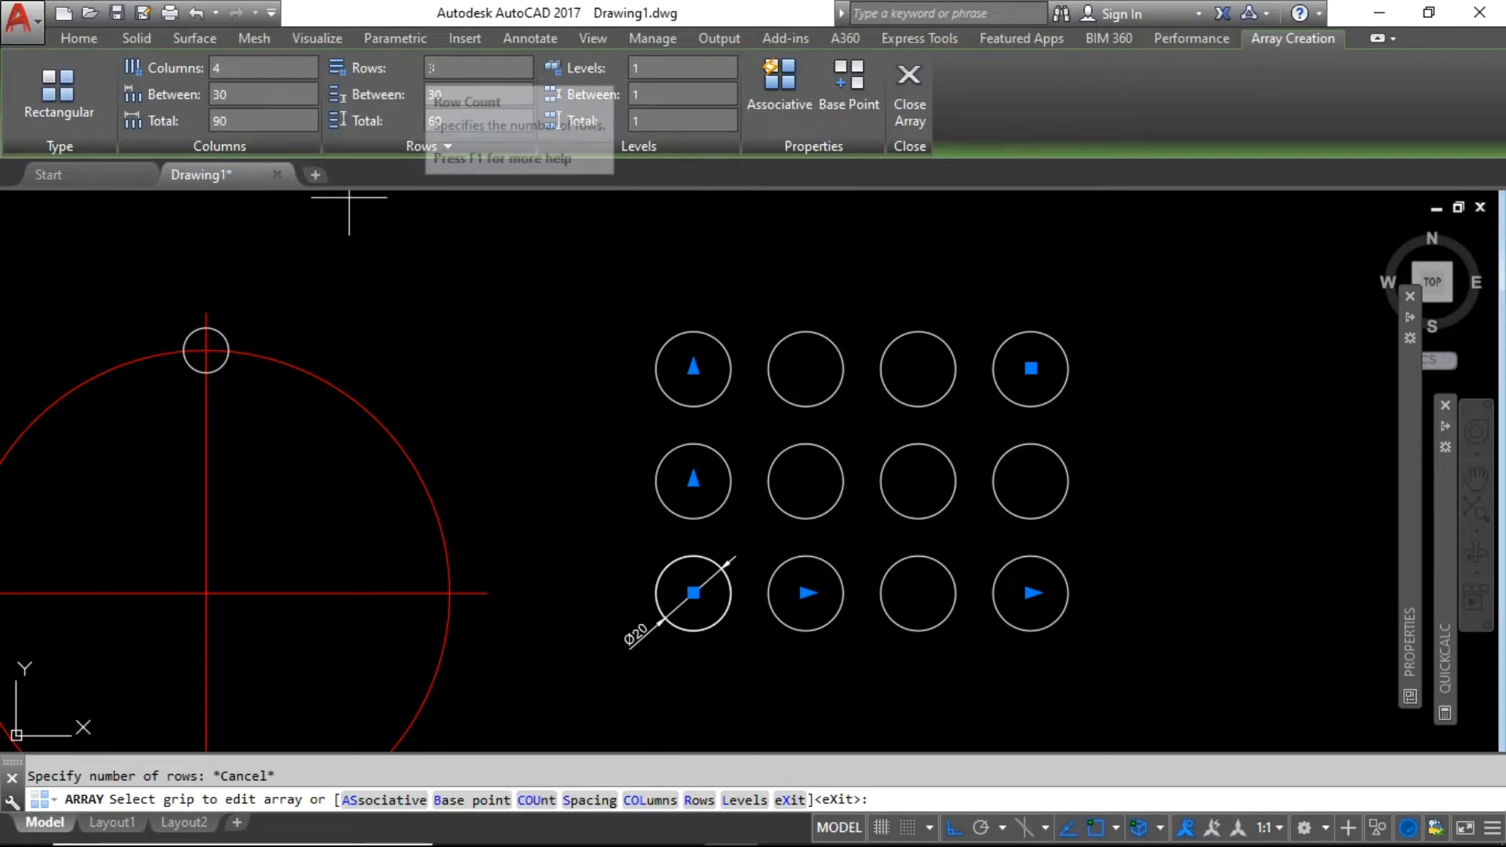
click(533, 812)
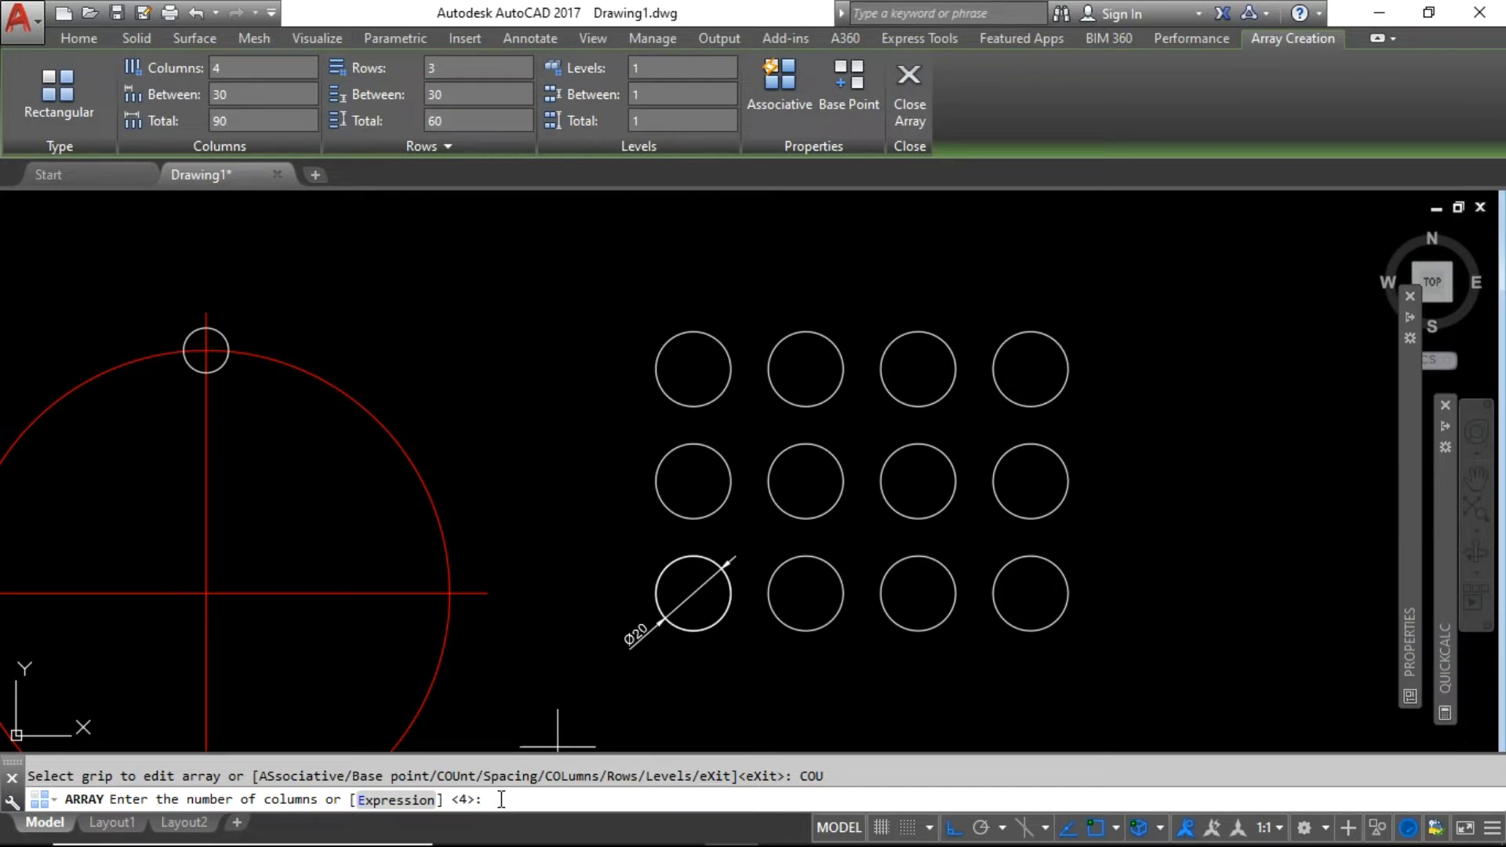
Set the array to 6 columns and 5 rows, spanning 150 by 120.
key(Return)
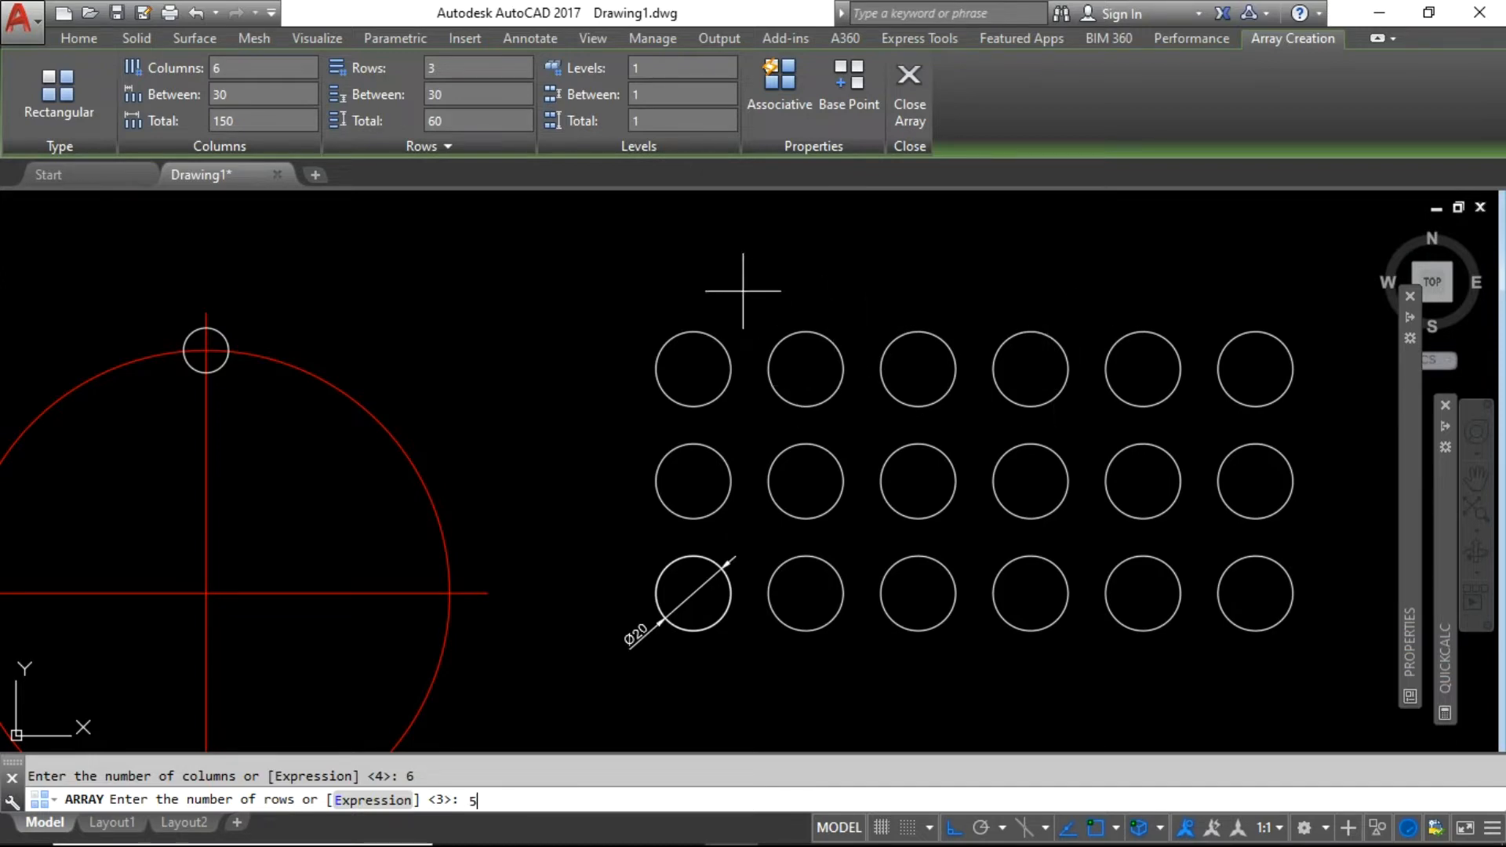
key(Return)
scroll(682, 486, down, 2)
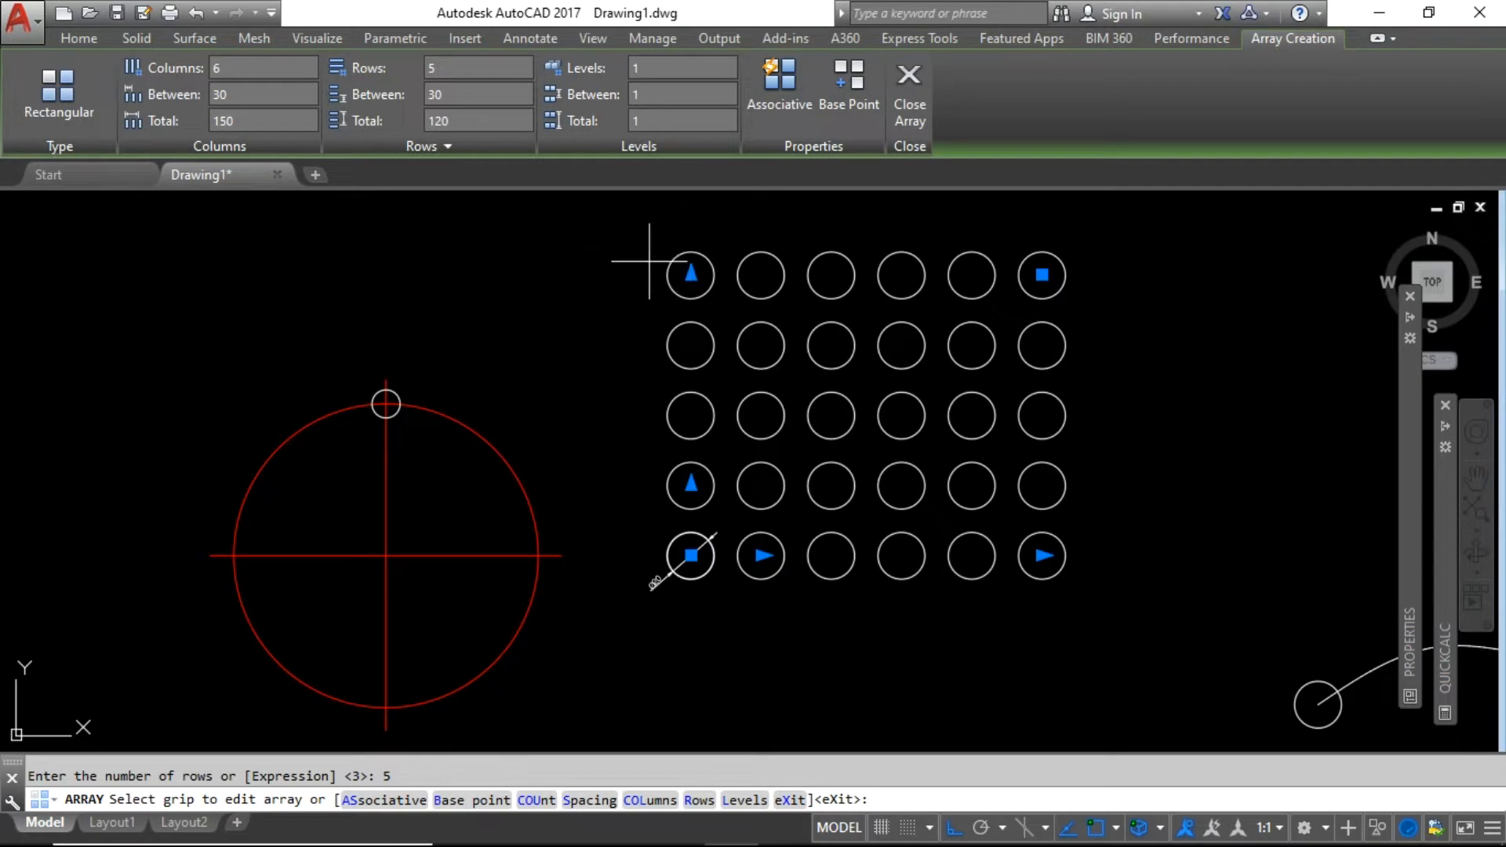
Zoom around the 6-by-5 array preview to check its 30 circles spaced 30 apart.
scroll(691, 266, up, 2)
scroll(663, 263, down, 2)
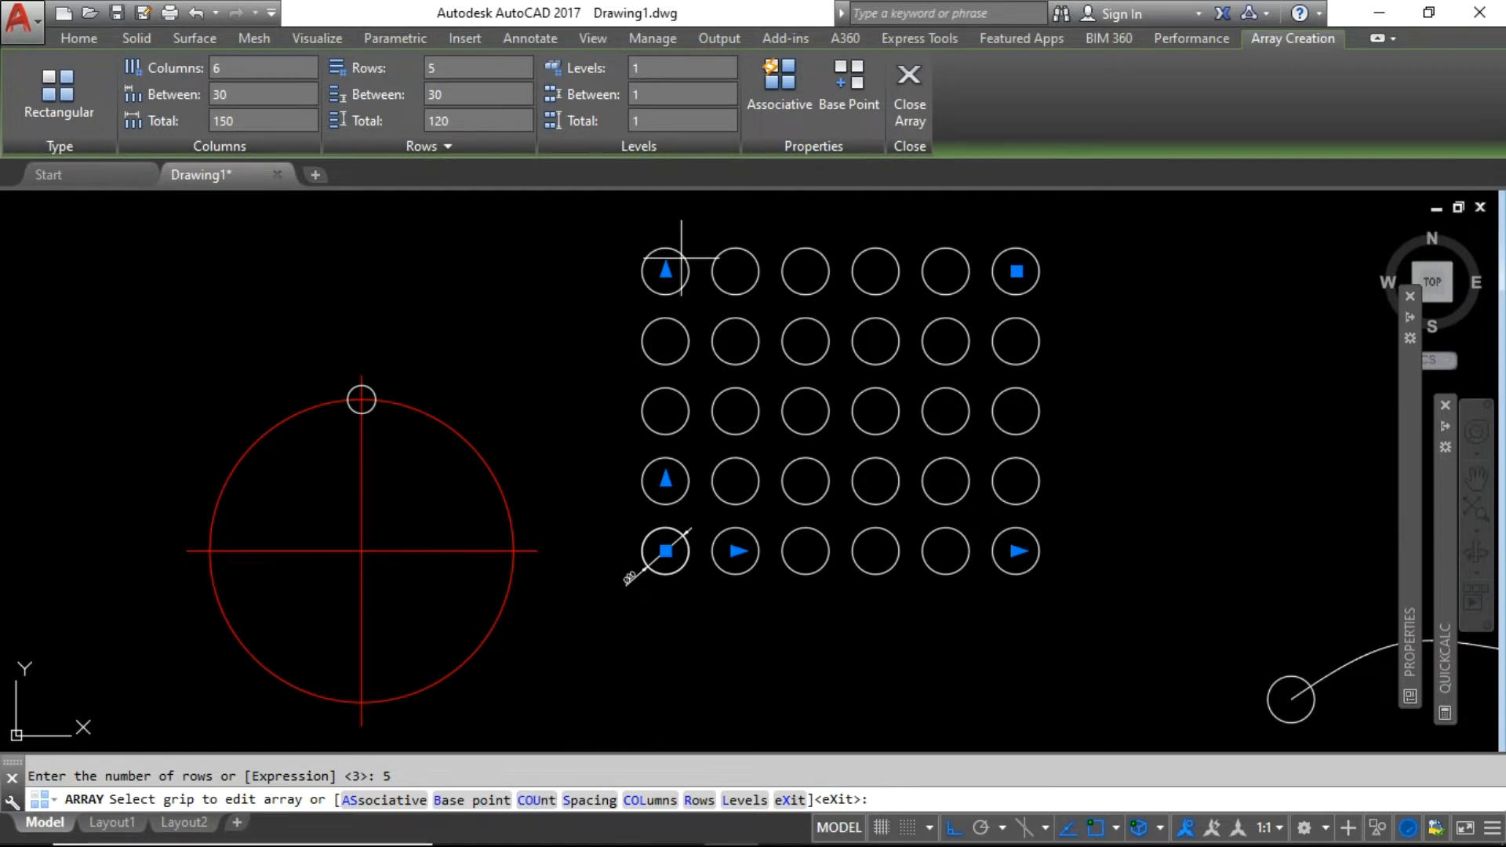
scroll(745, 522, down, 2)
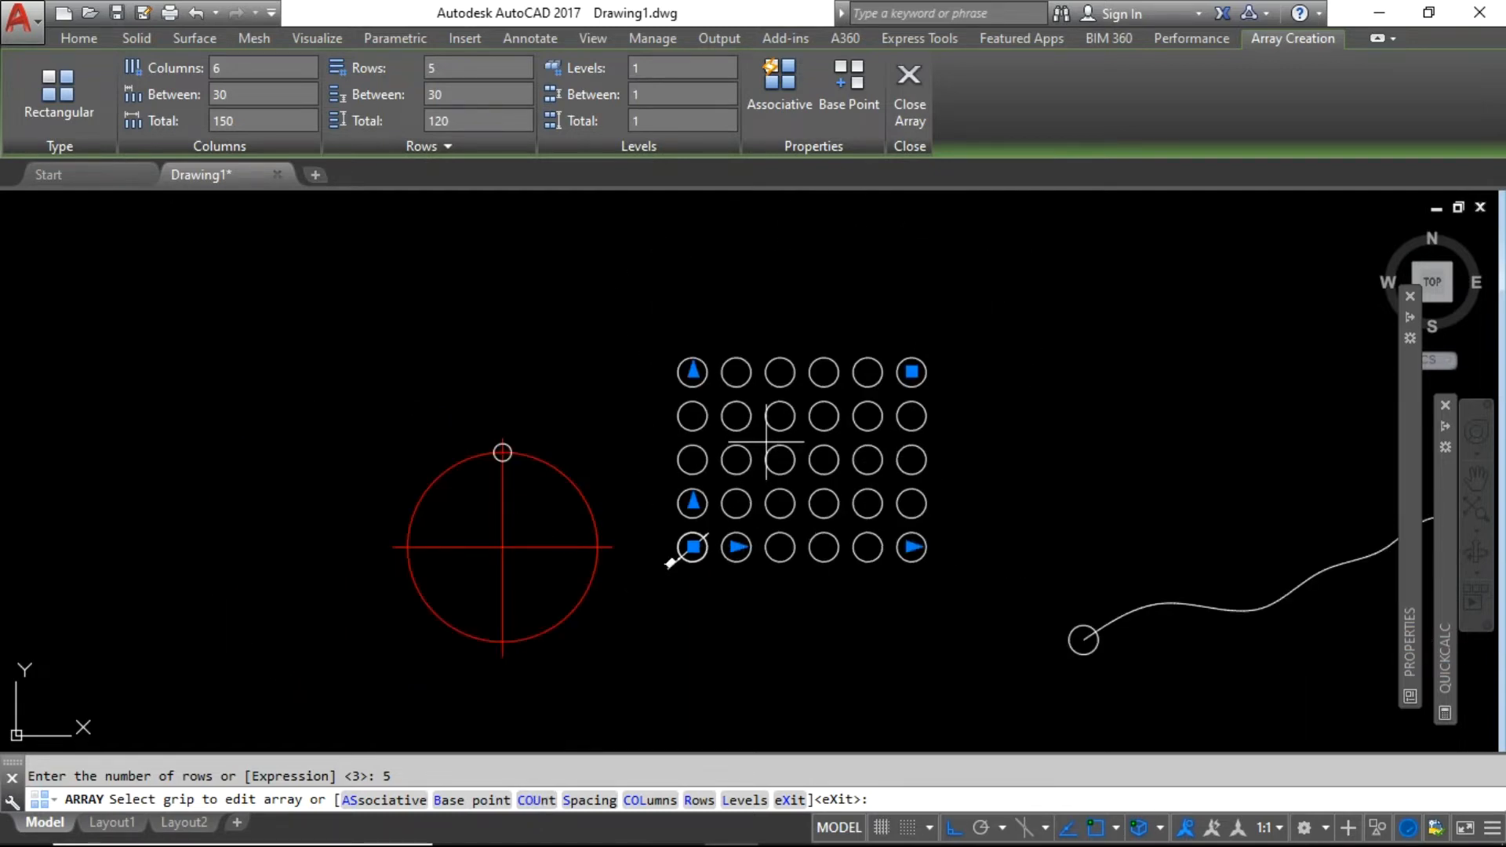
scroll(767, 443, up, 2)
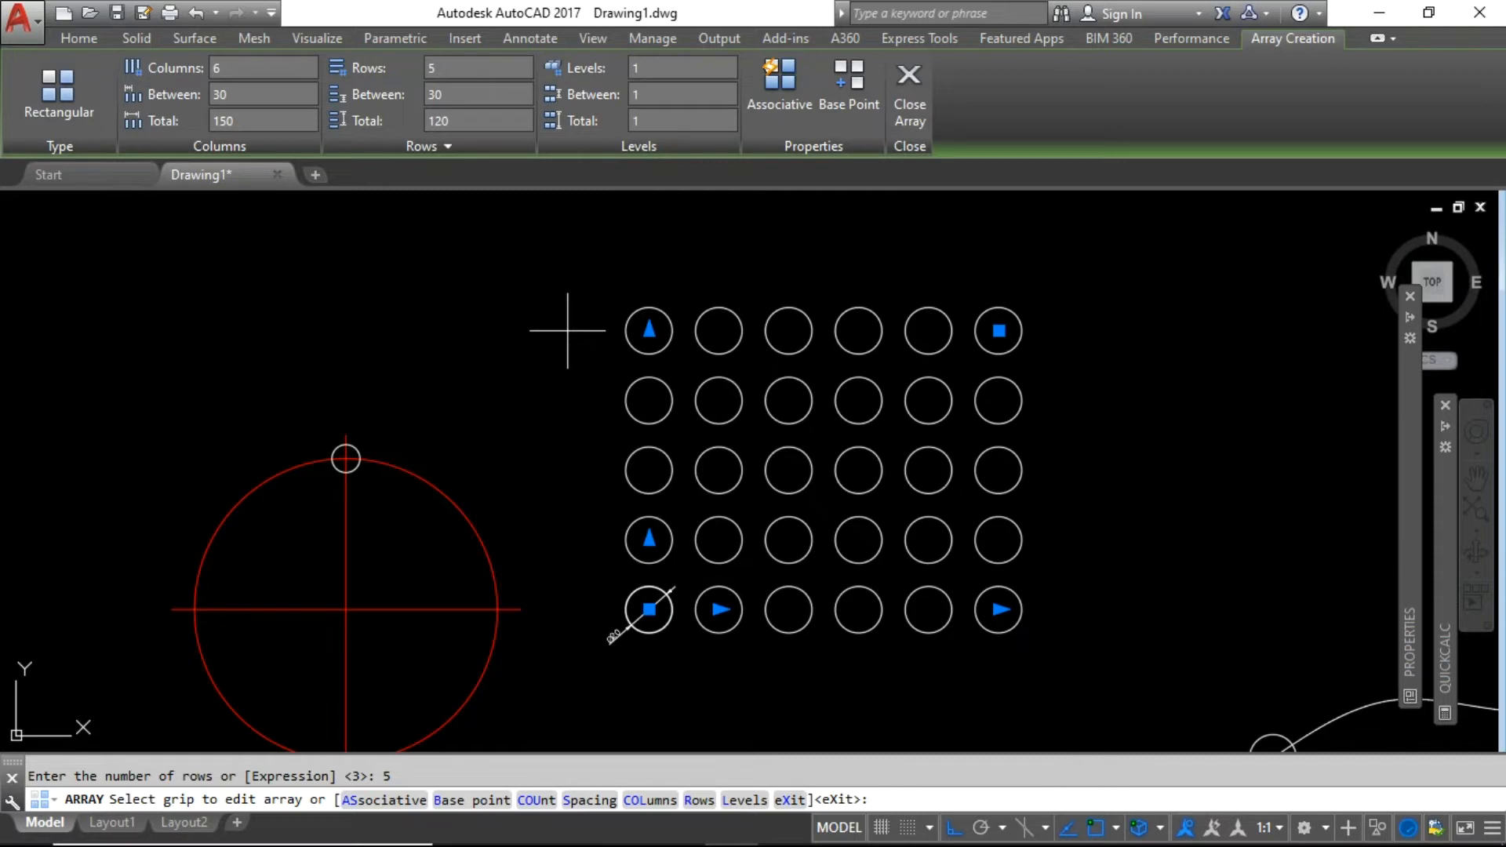
Use COUnt to cut the rectangular circle array to 3 columns and 3 rows.
click(526, 801)
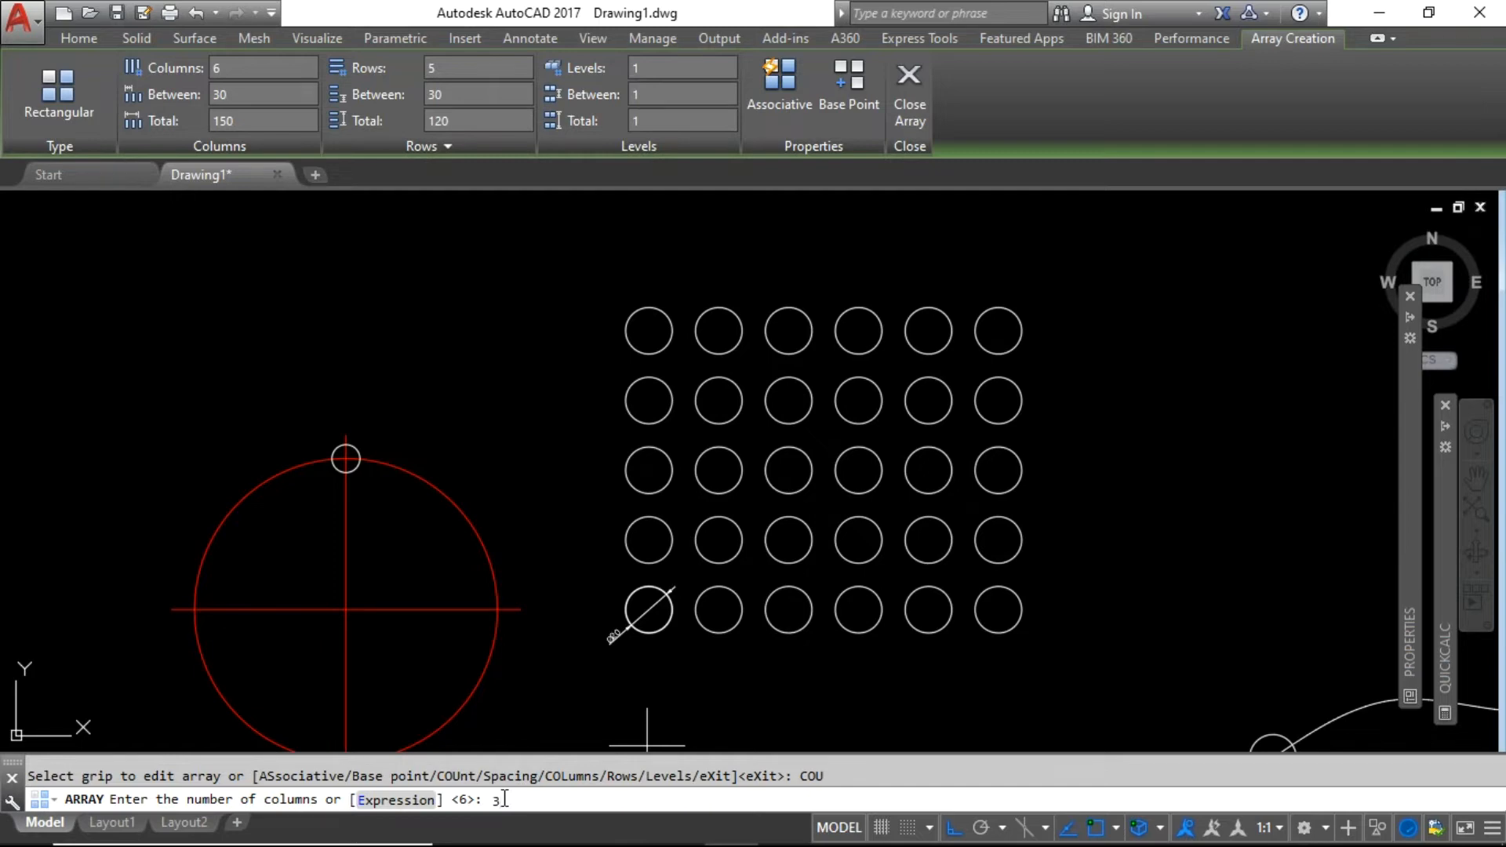
text(3)
key(Return)
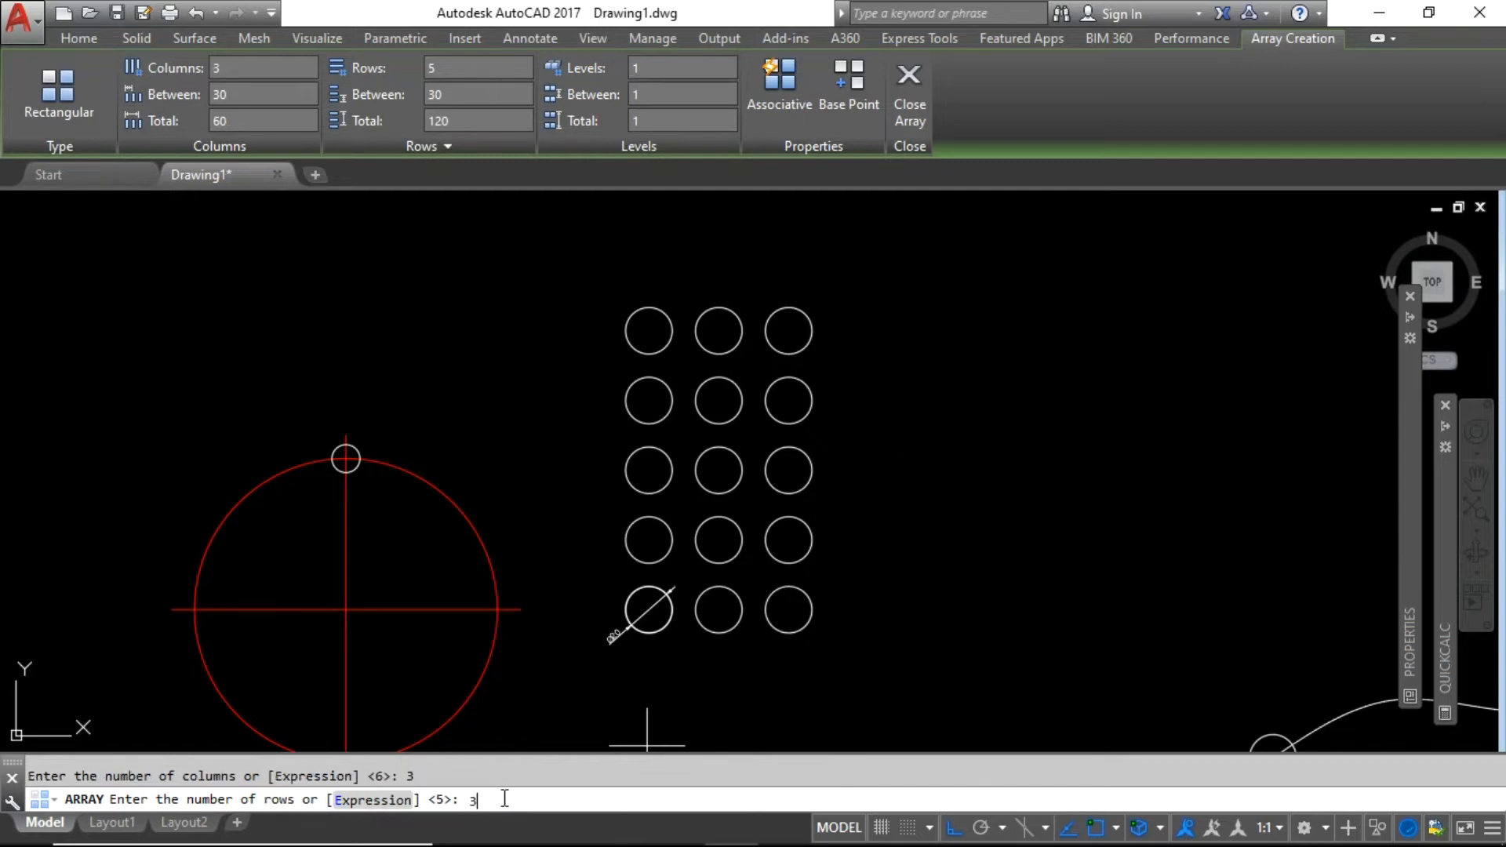
text(3)
key(Return)
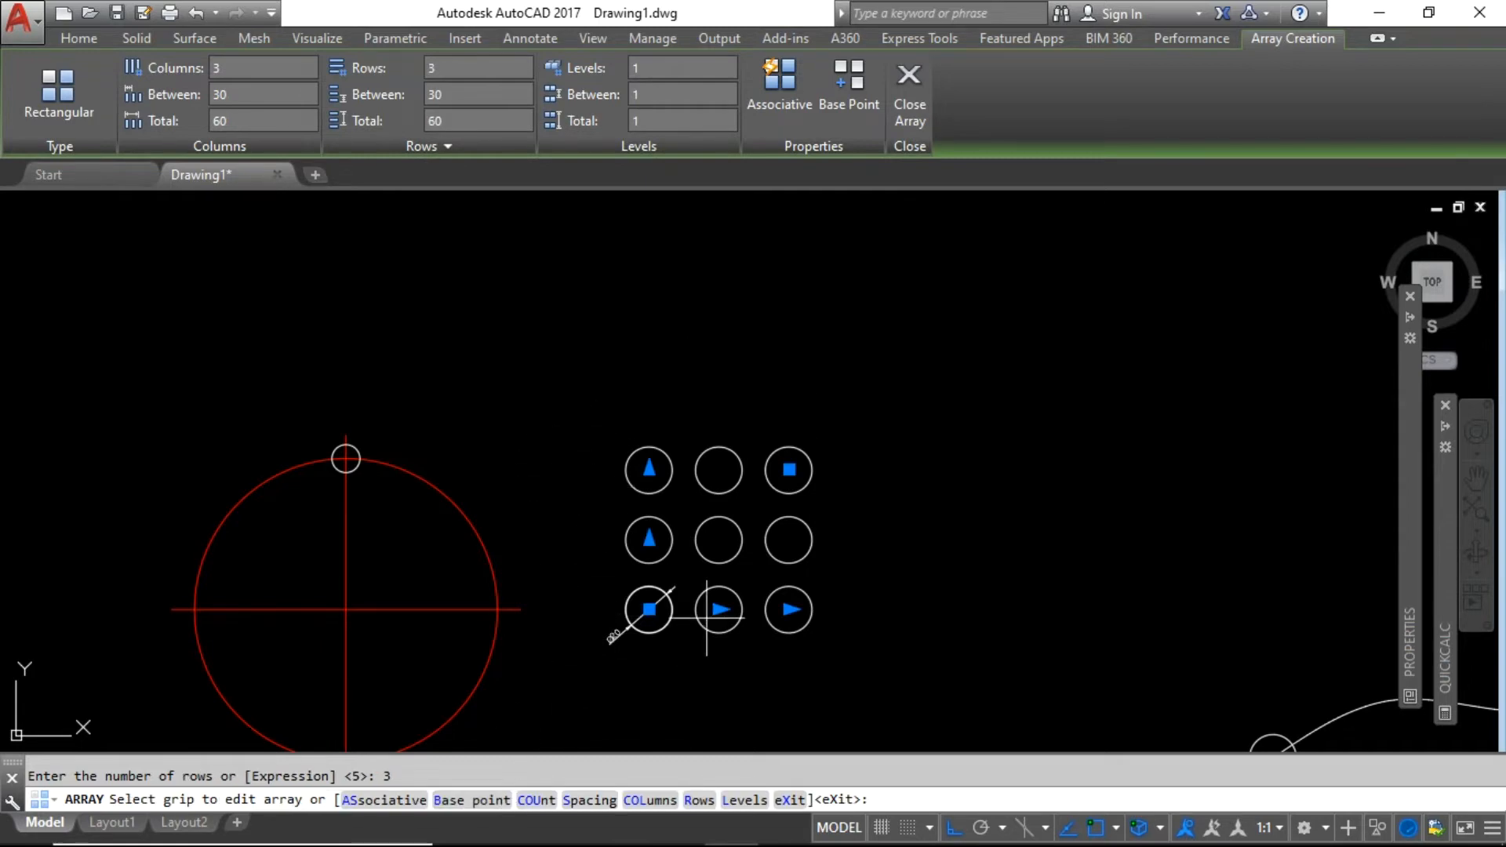
scroll(598, 604, up, 2)
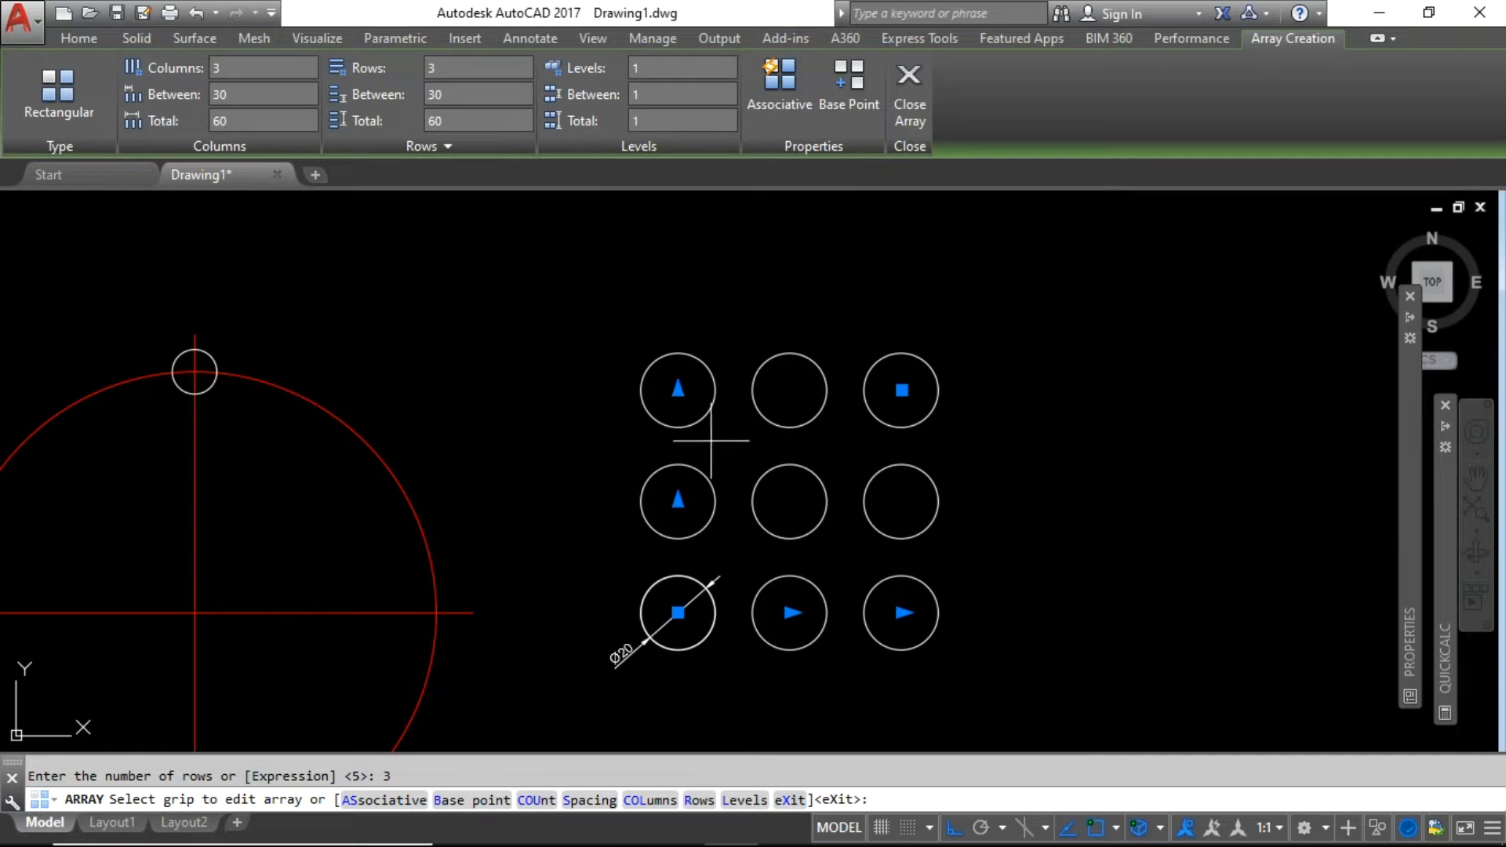
scroll(699, 395, down, 2)
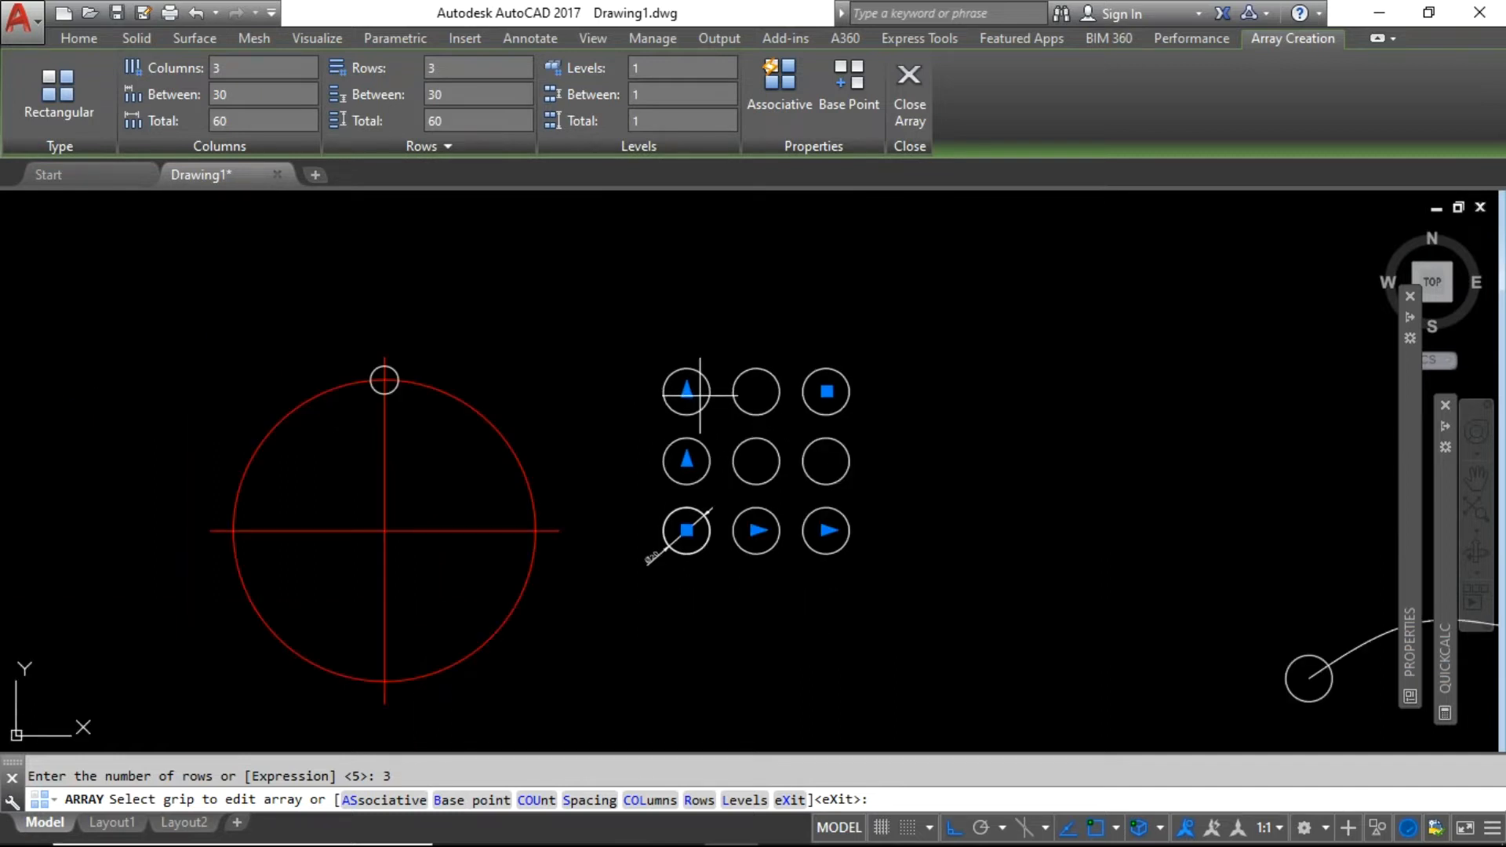
scroll(698, 395, up, 2)
scroll(729, 443, down, 2)
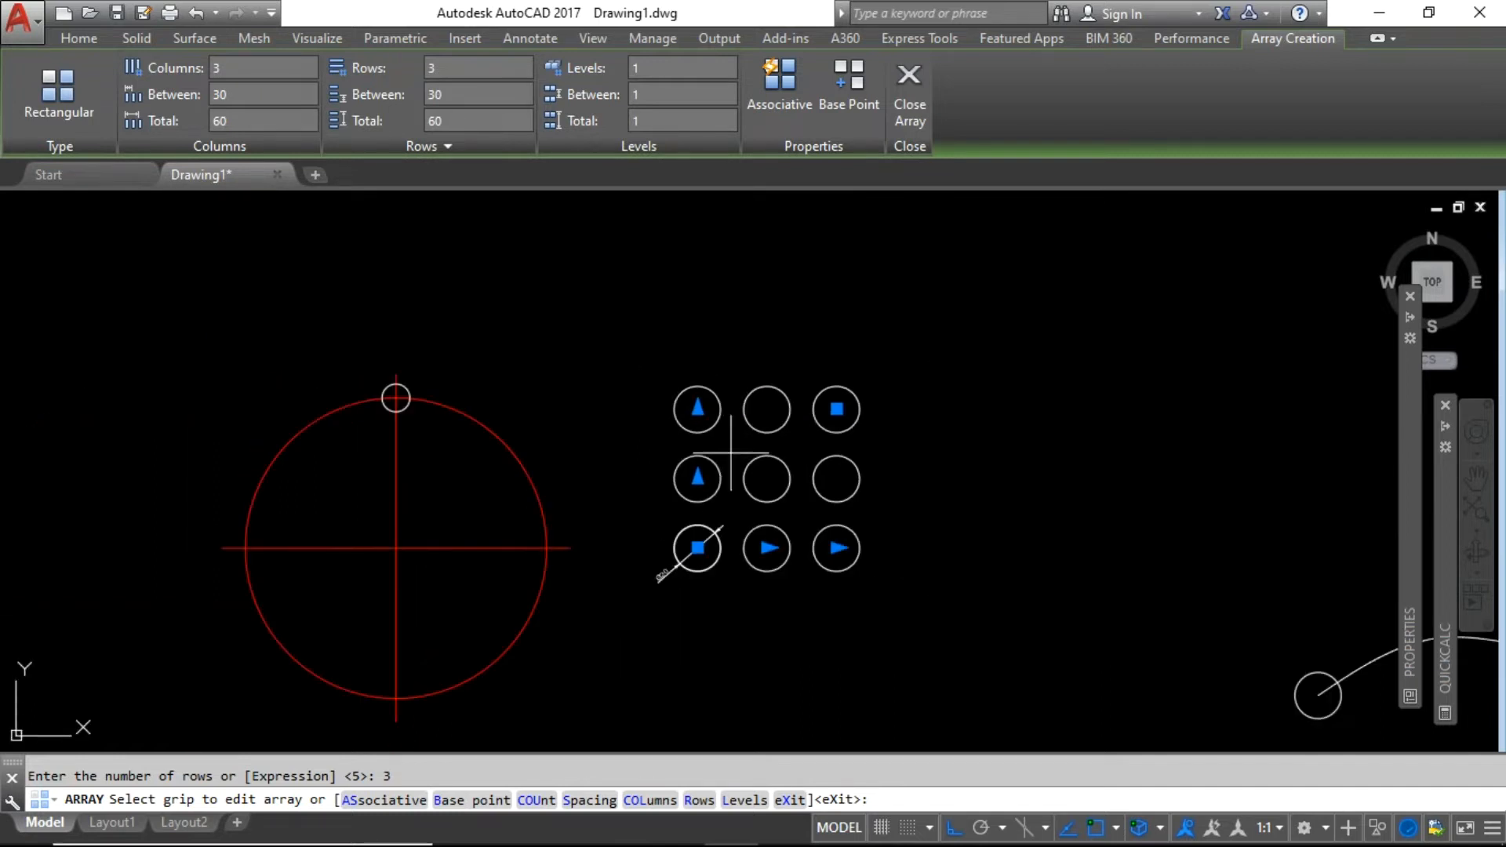
Change the array count to 5 columns by 5 rows, giving 25 circles.
click(535, 803)
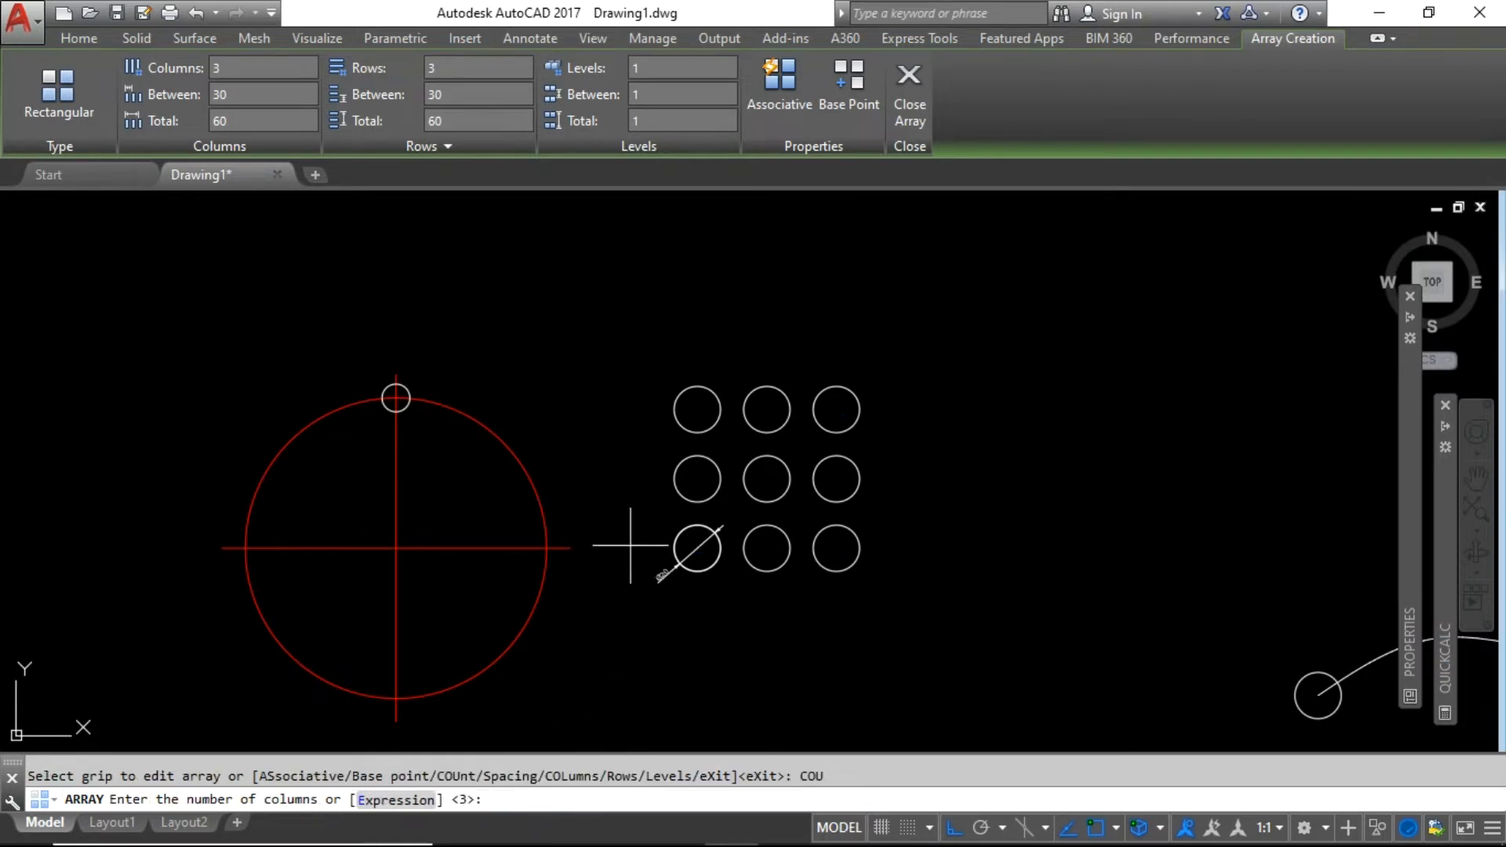
scroll(623, 458, up, 2)
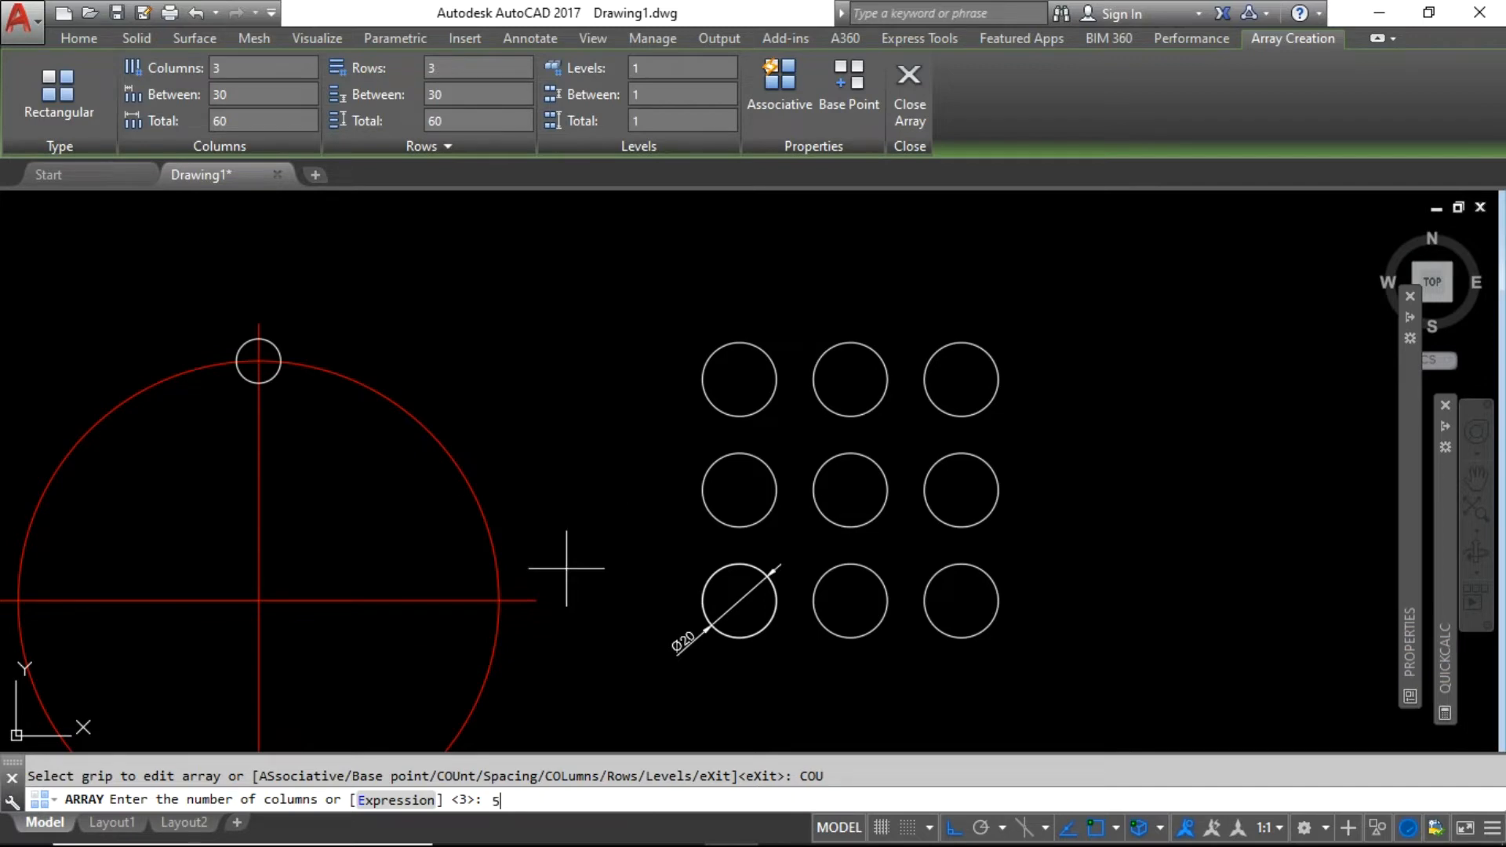
text(5)
key(Return)
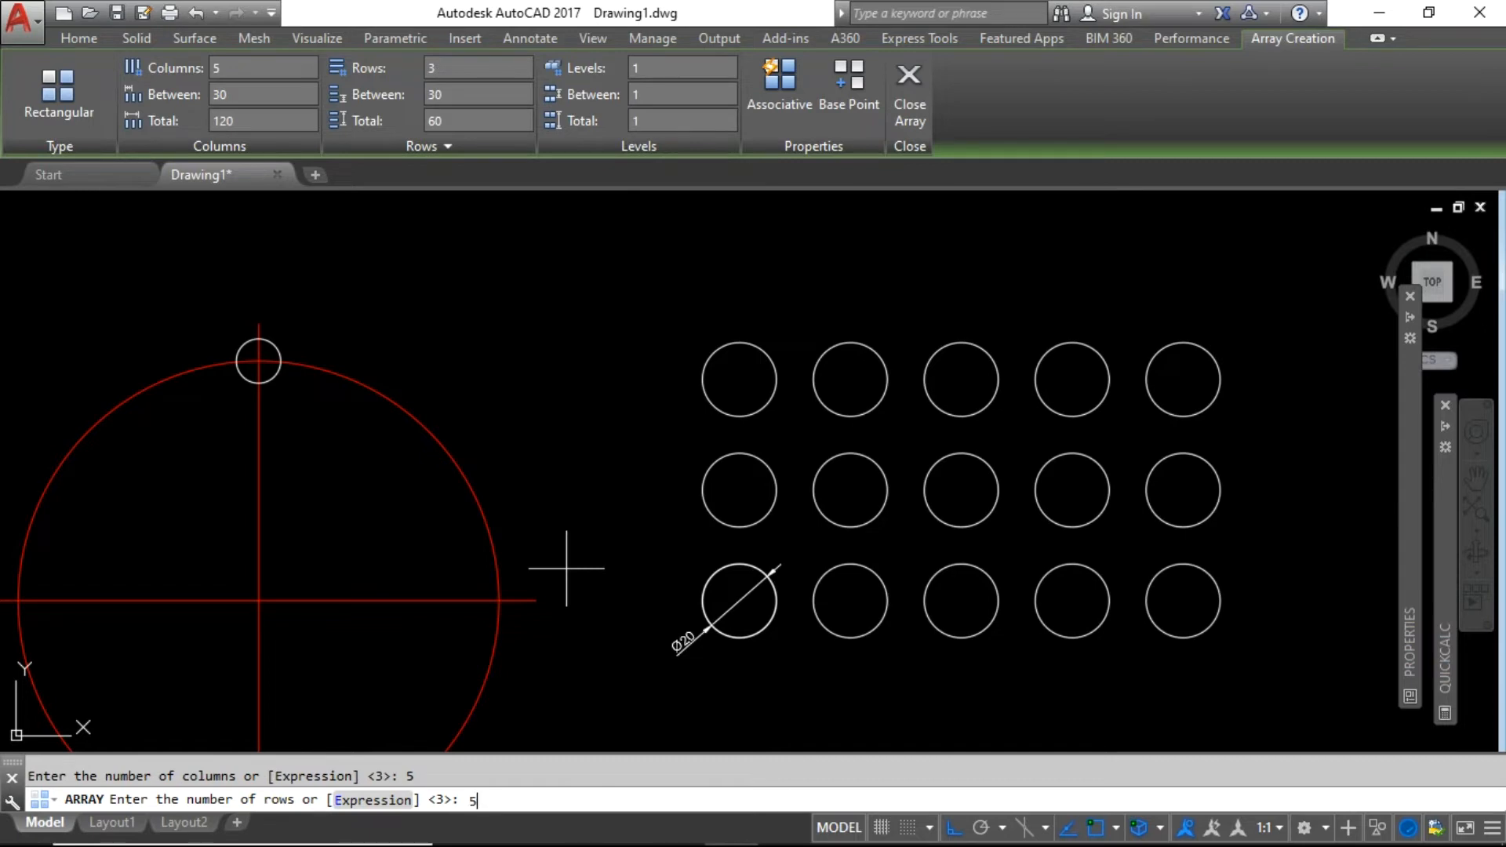
key(Return)
scroll(672, 636, down, 2)
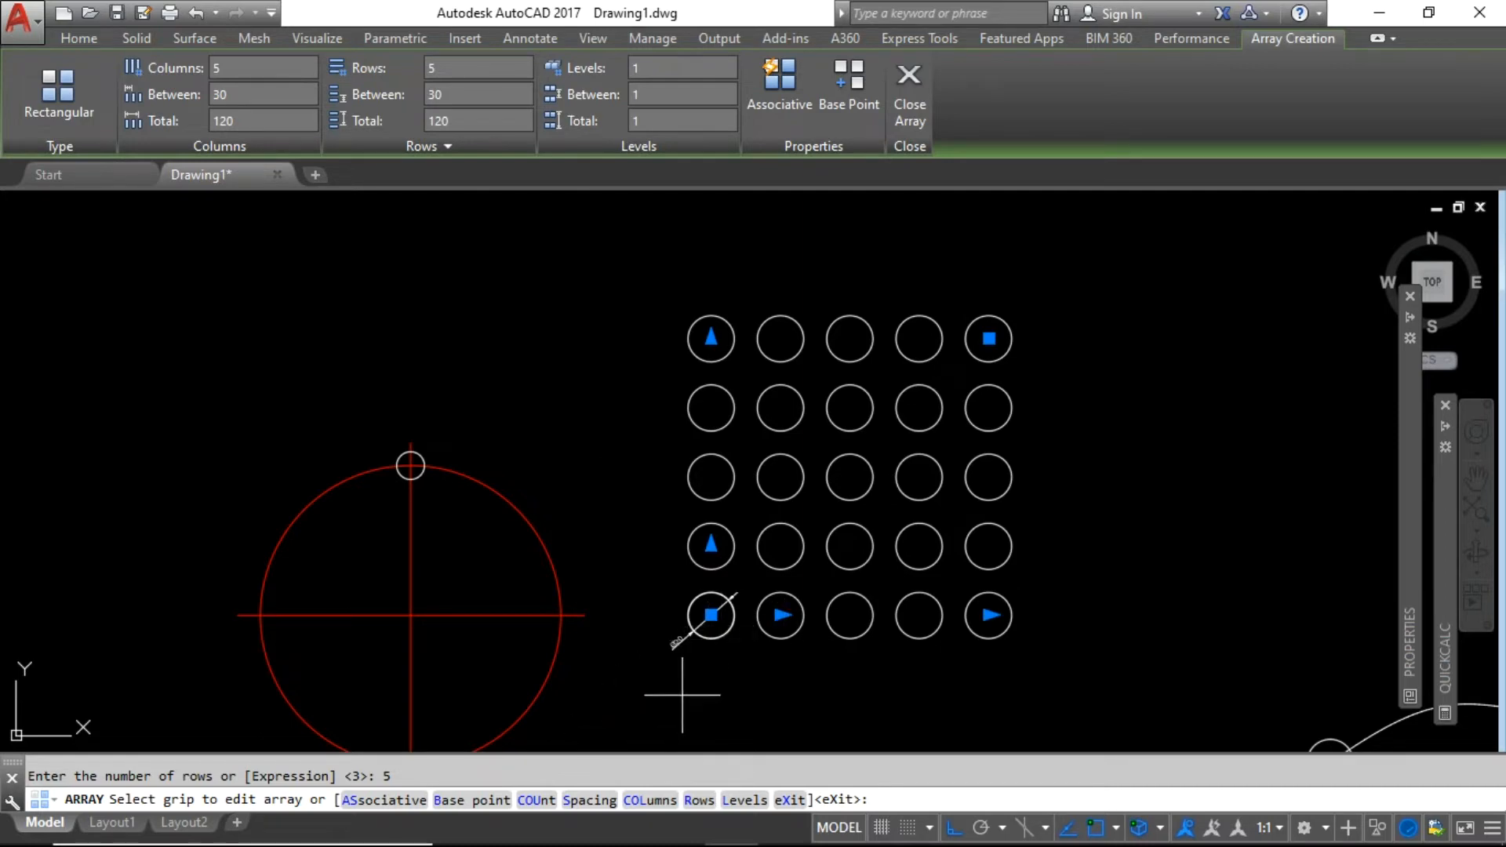
Set the array's column and row spacing both to 25.
click(588, 800)
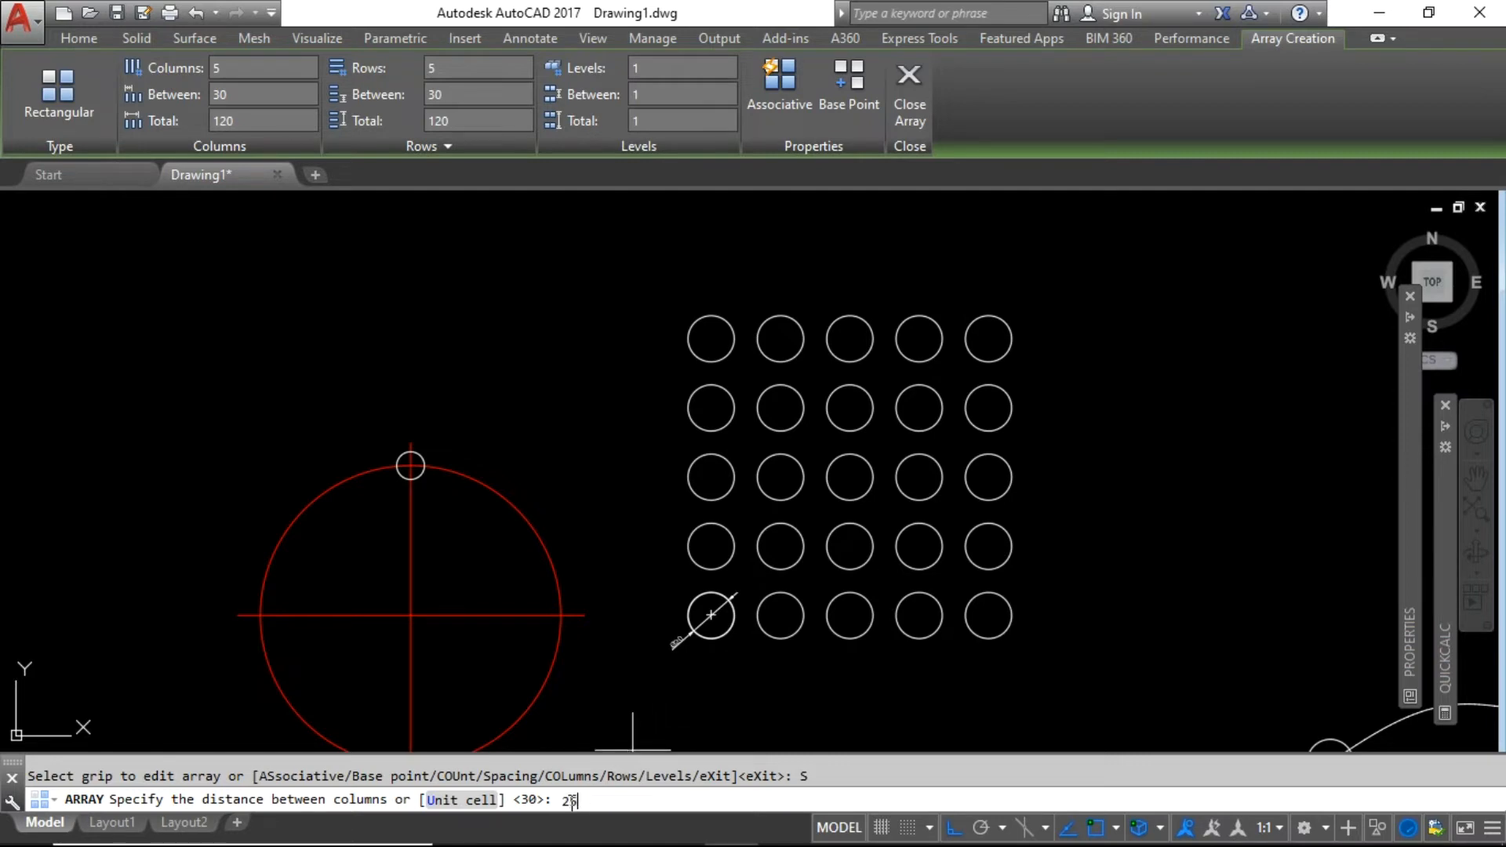
key(Return)
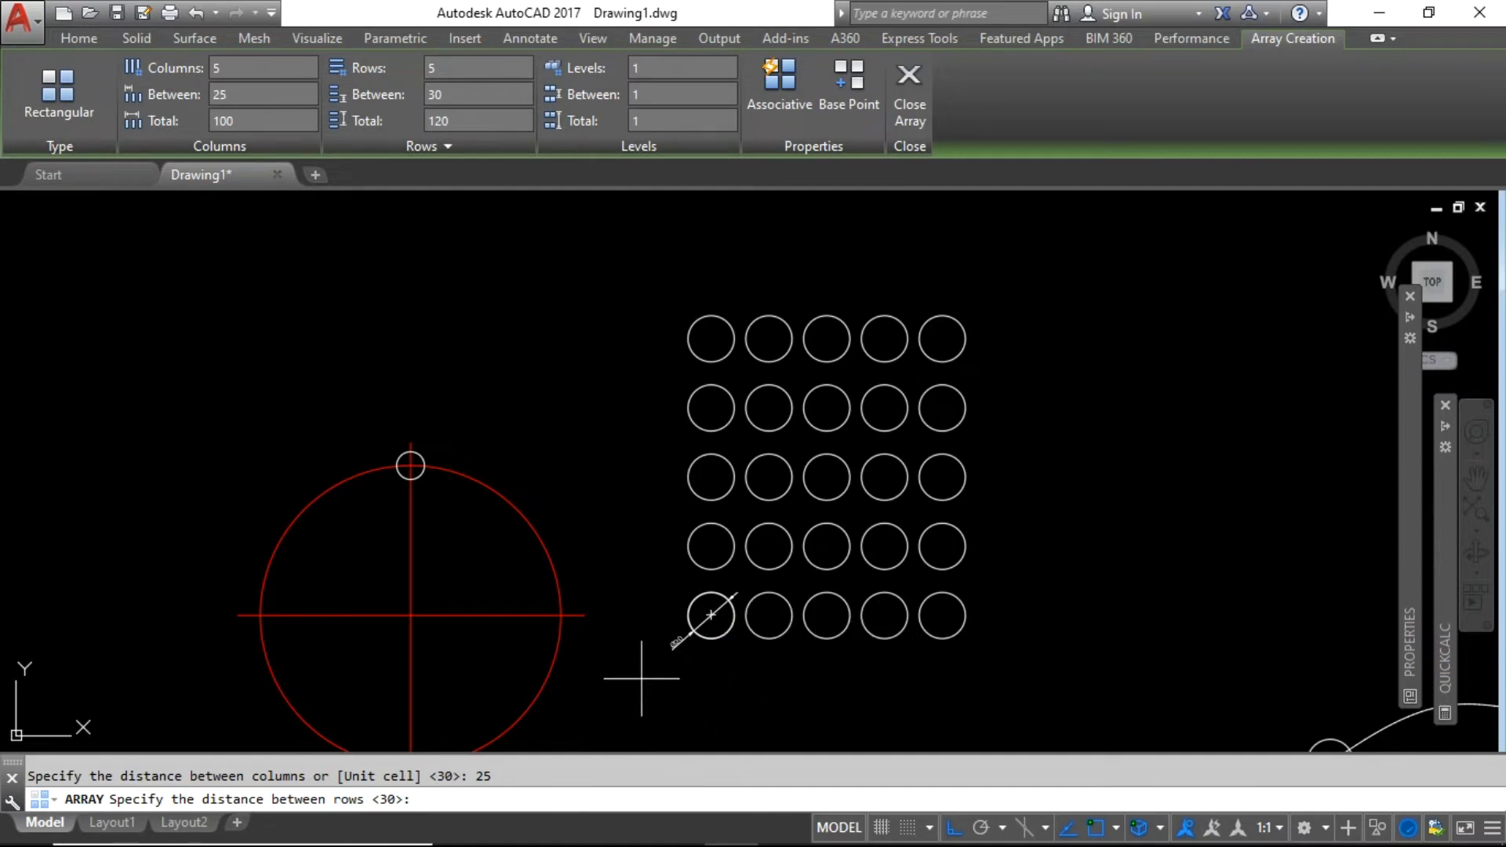
key(Return)
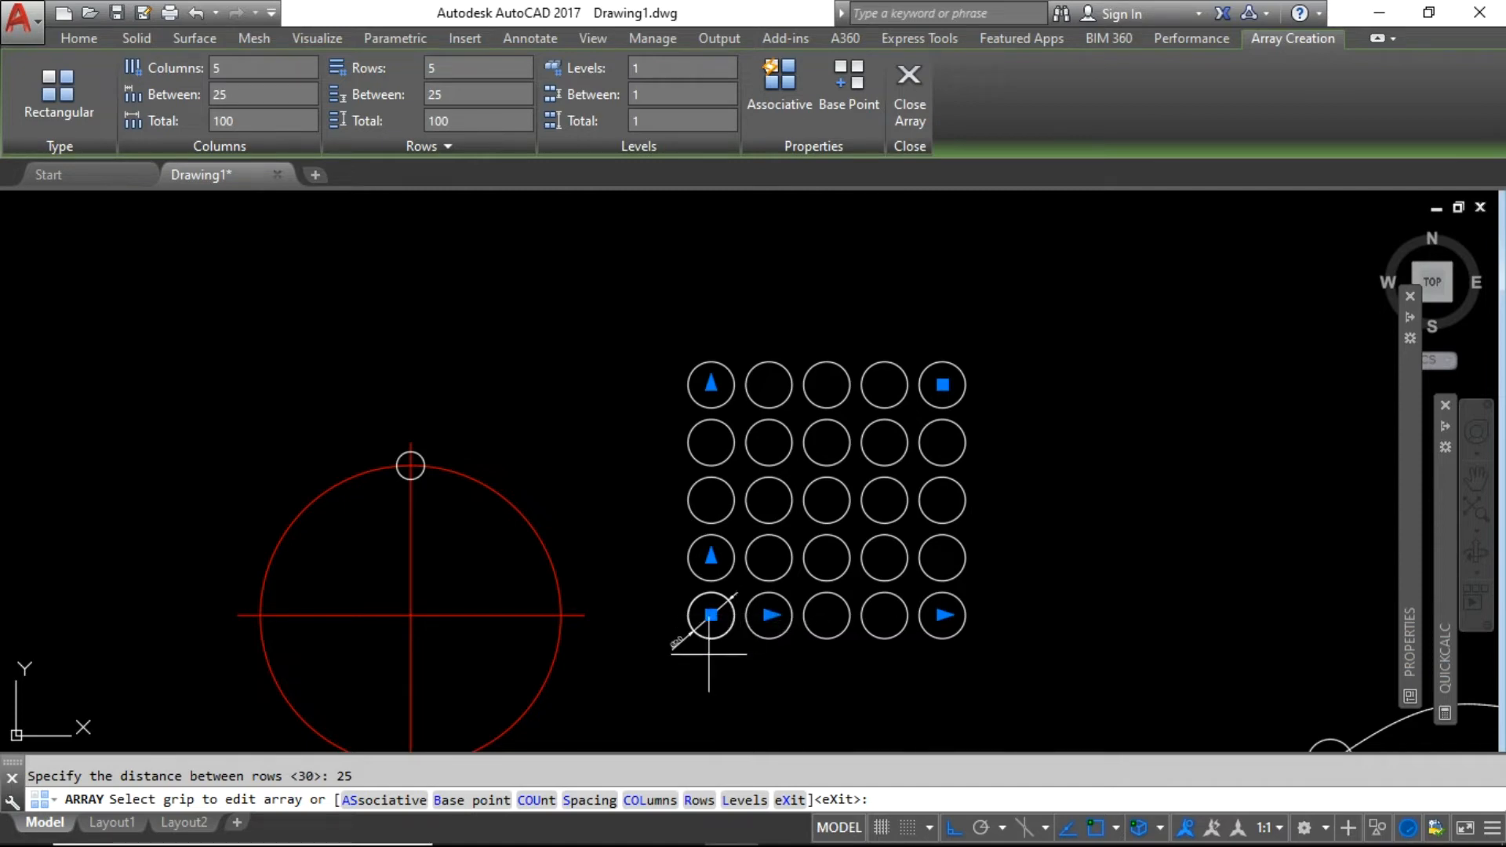
Set the array to 7 columns spaced 30 apart.
click(642, 800)
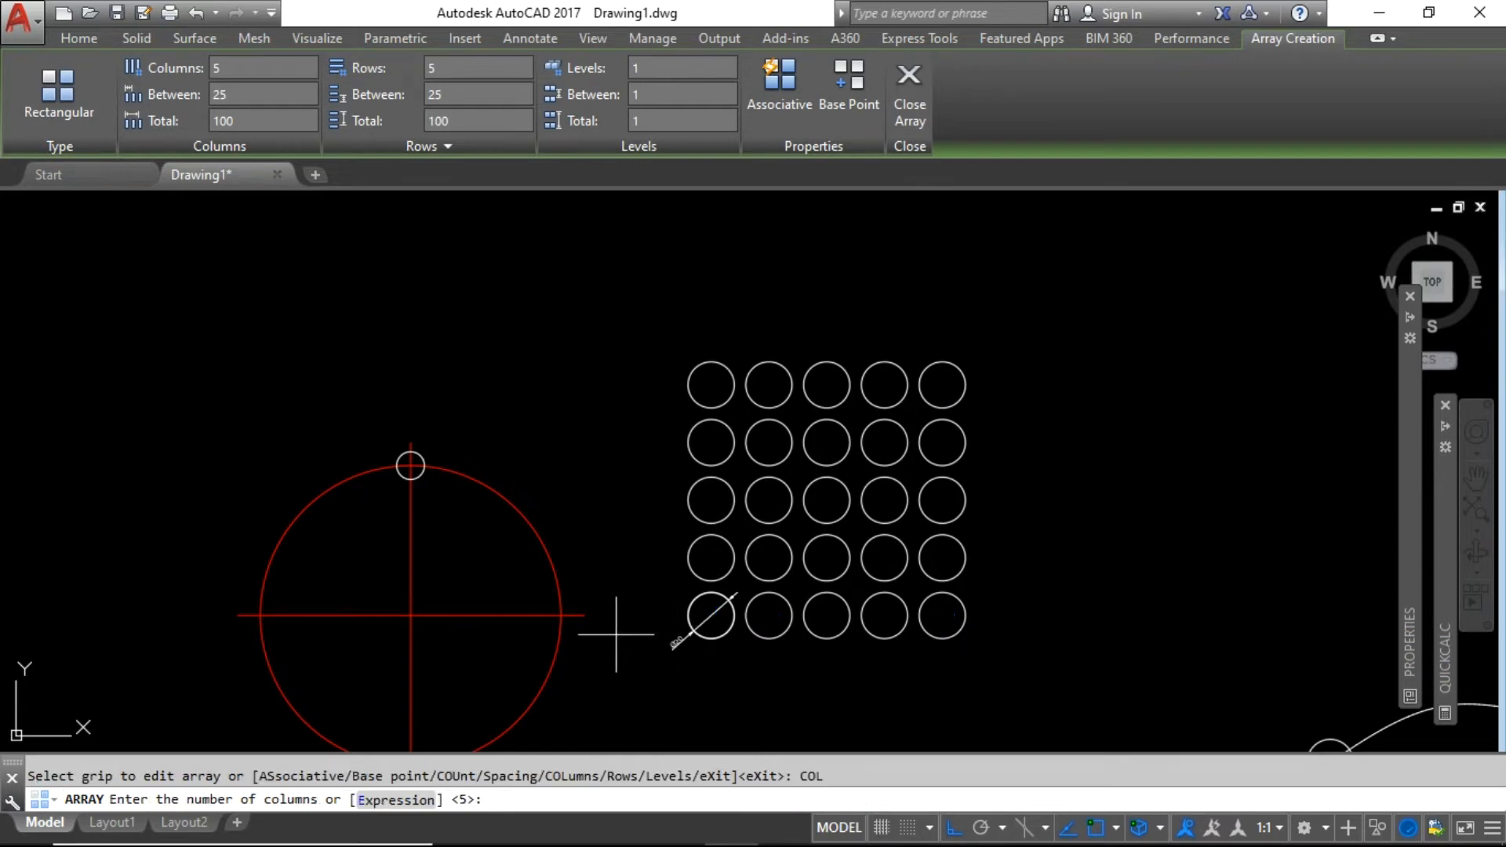
text(7)
key(Return)
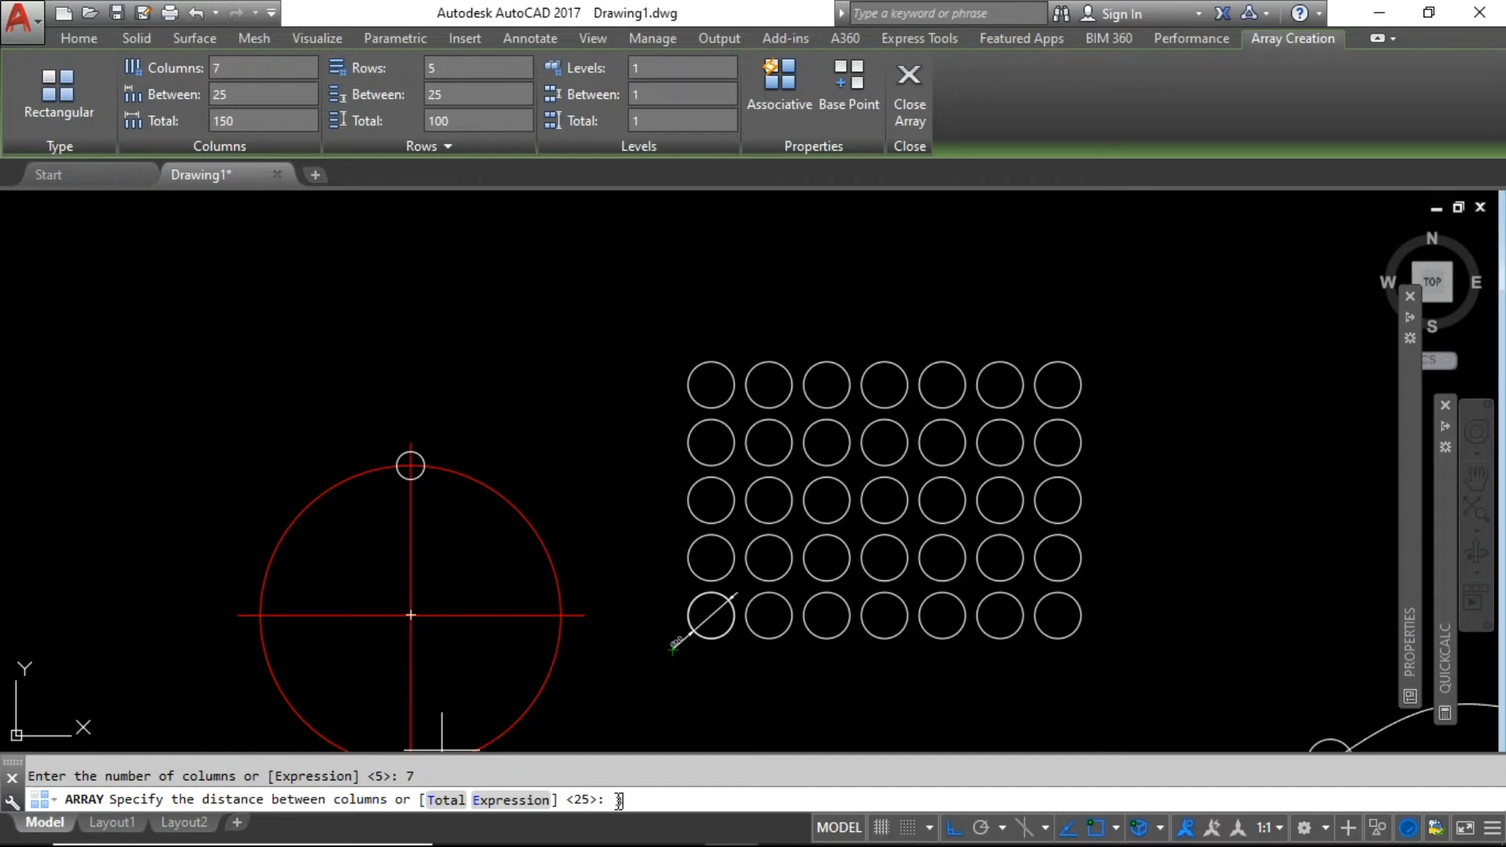
key(Return)
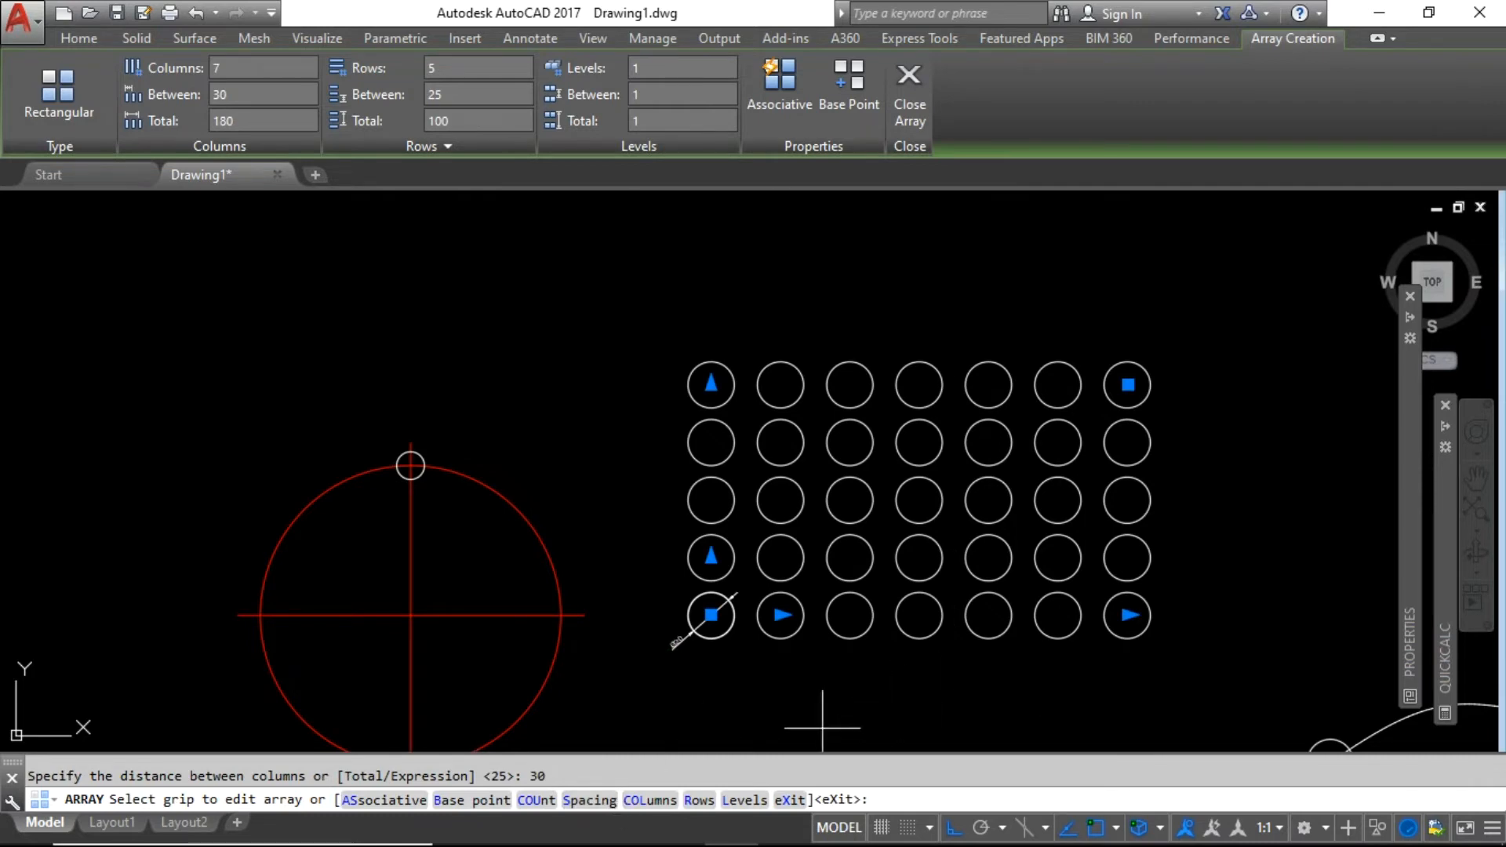
Set 6 rows spaced 30 apart with zero elevation and close the array command.
click(698, 800)
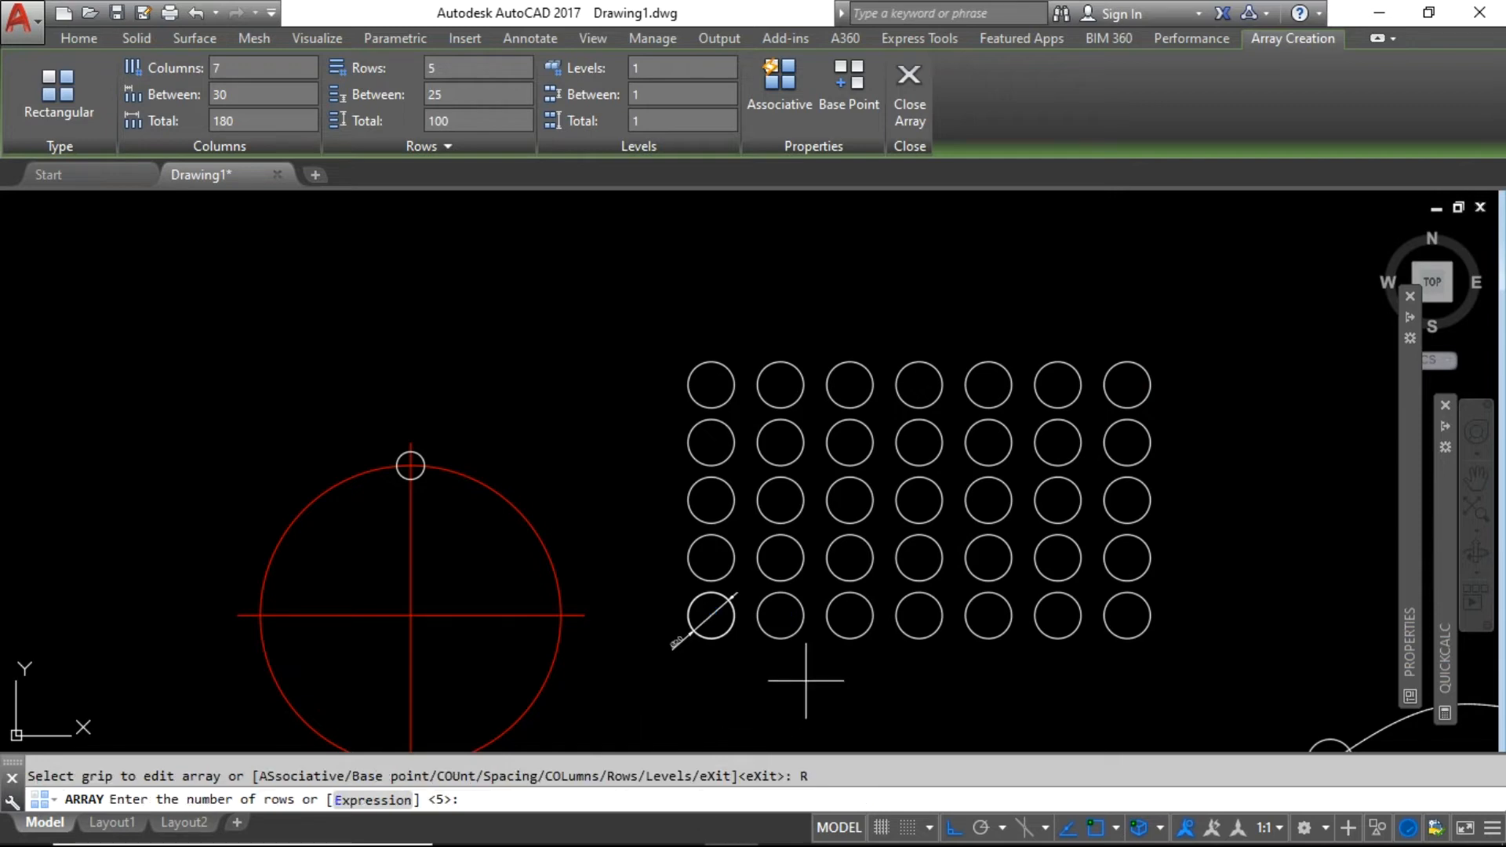
key(Return)
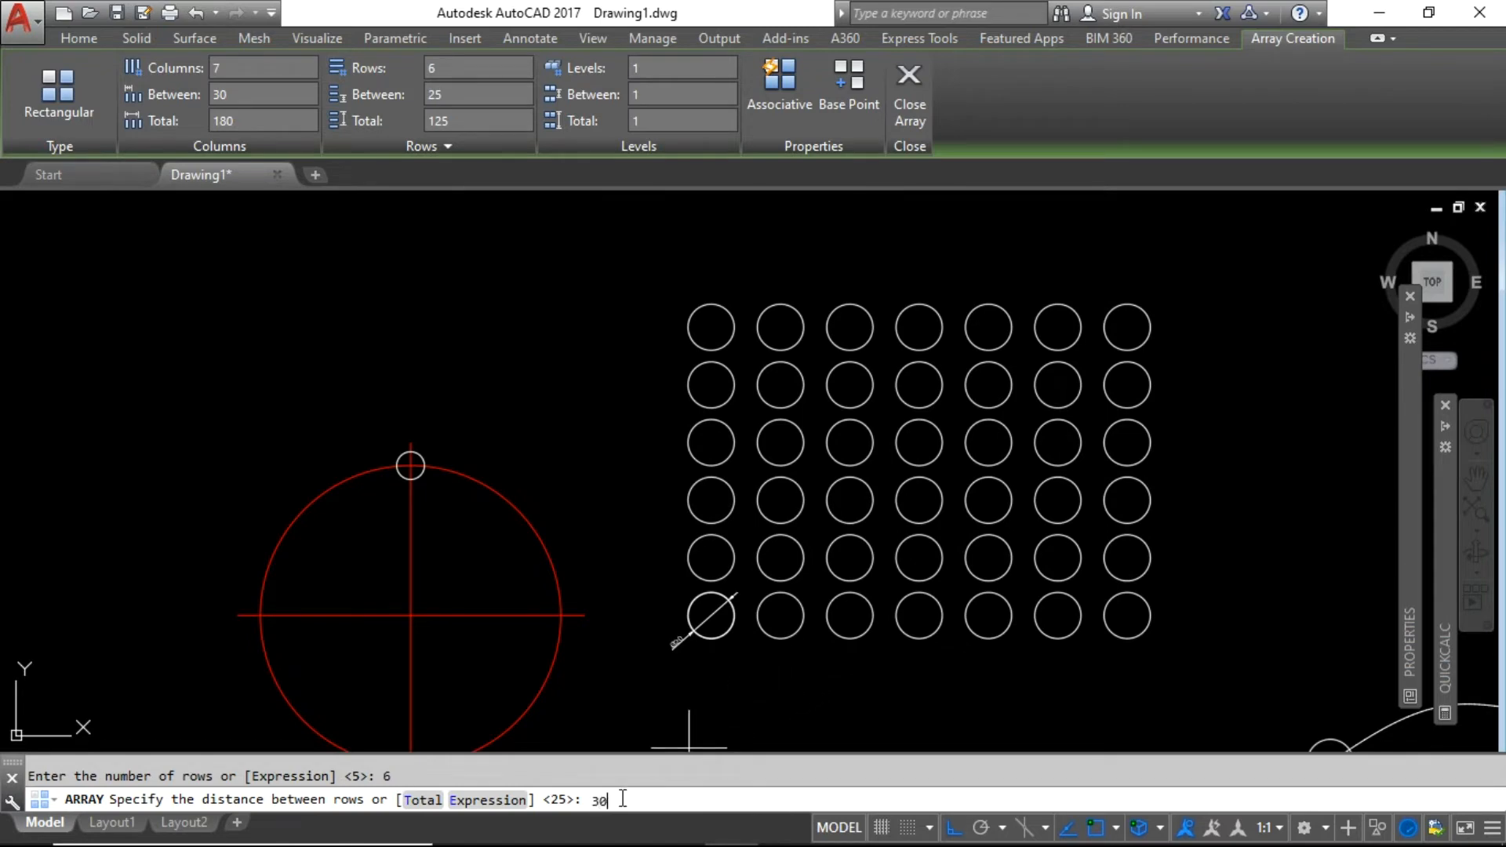
key(Return)
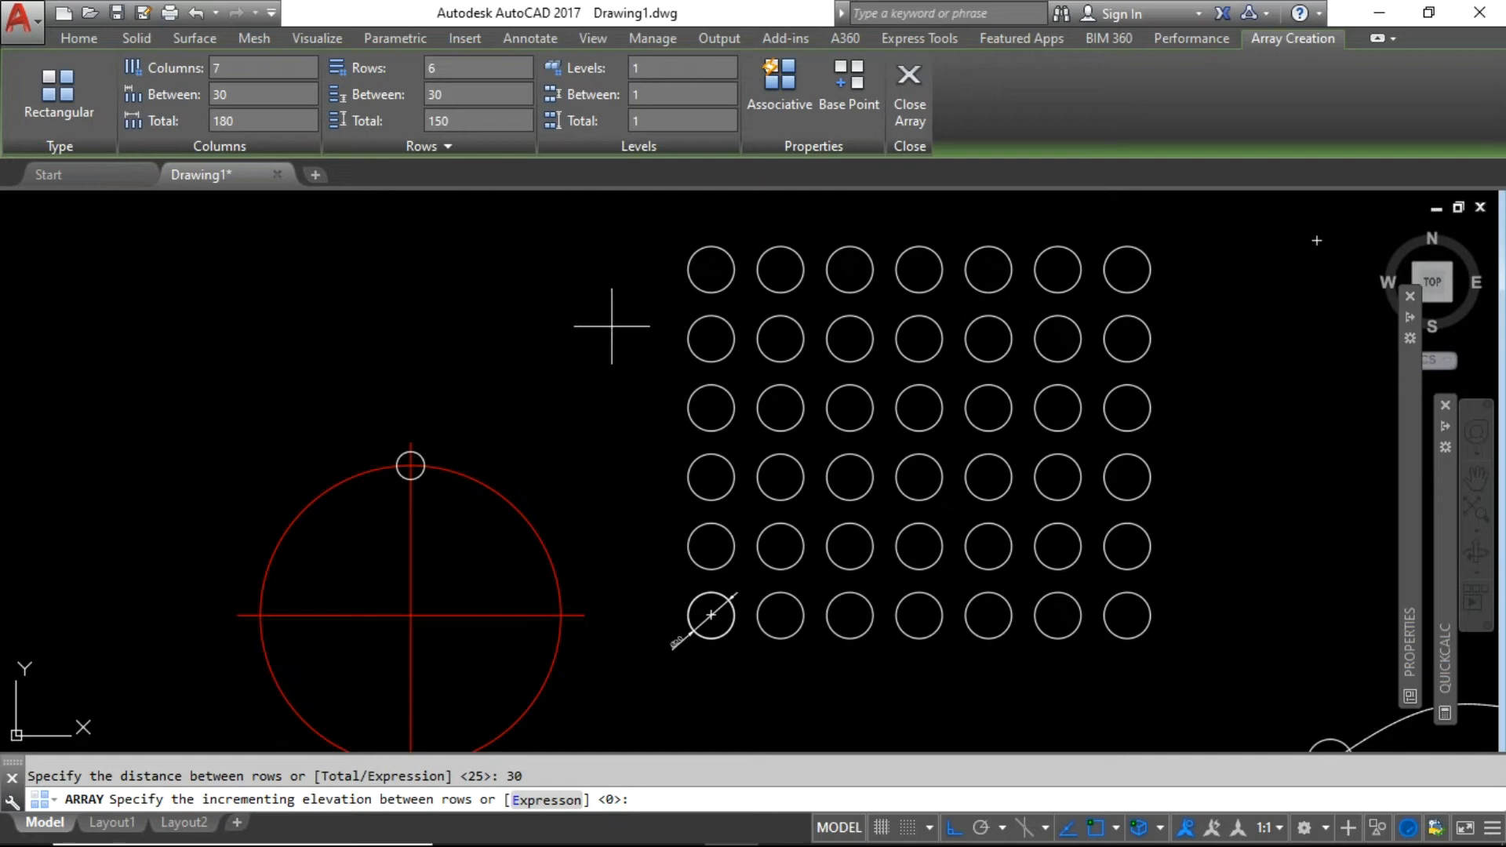
scroll(622, 349, down, 2)
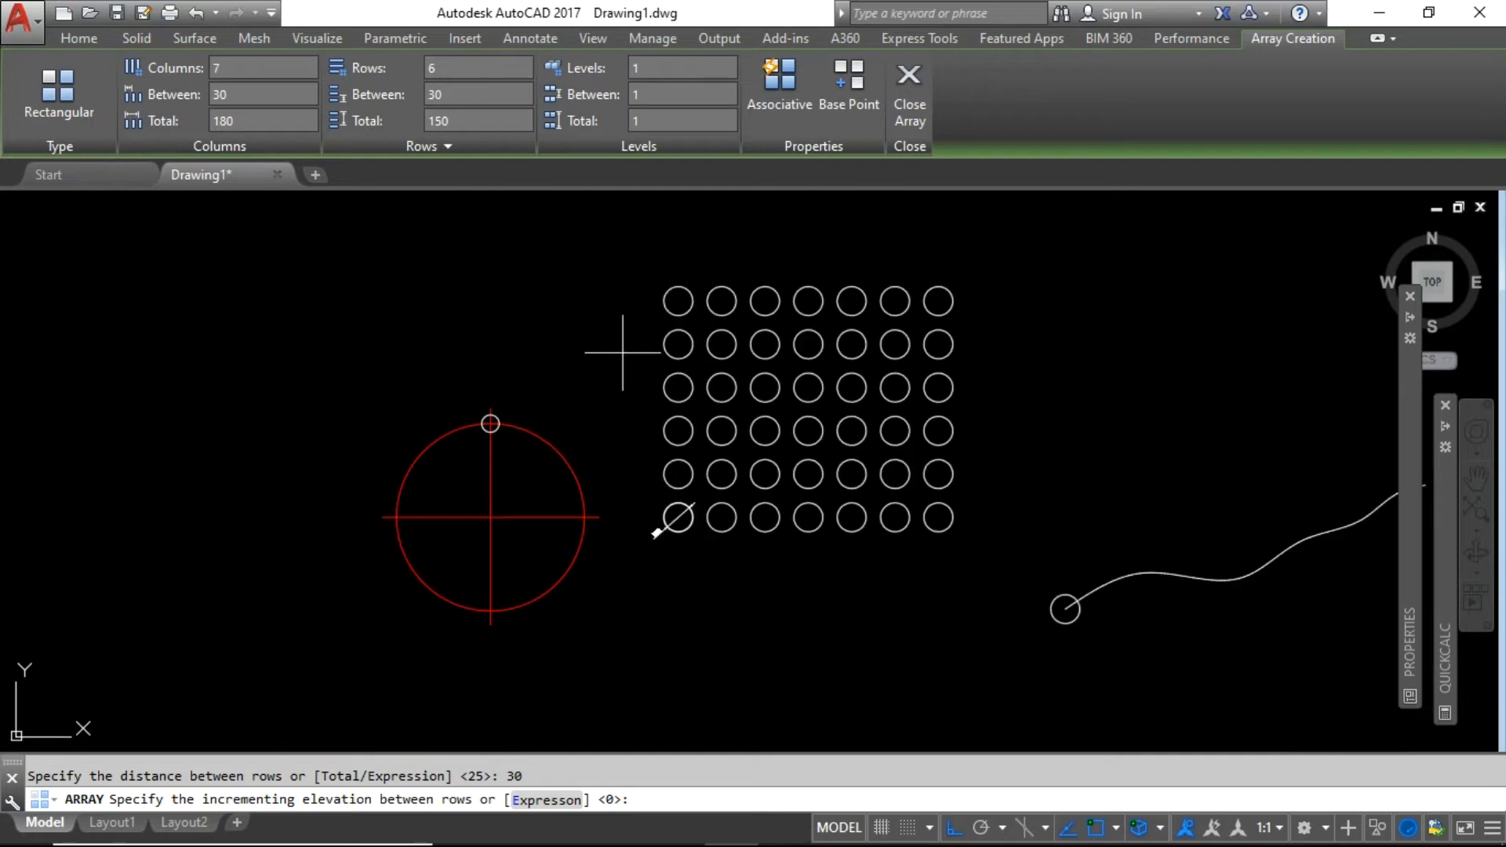
key(Return)
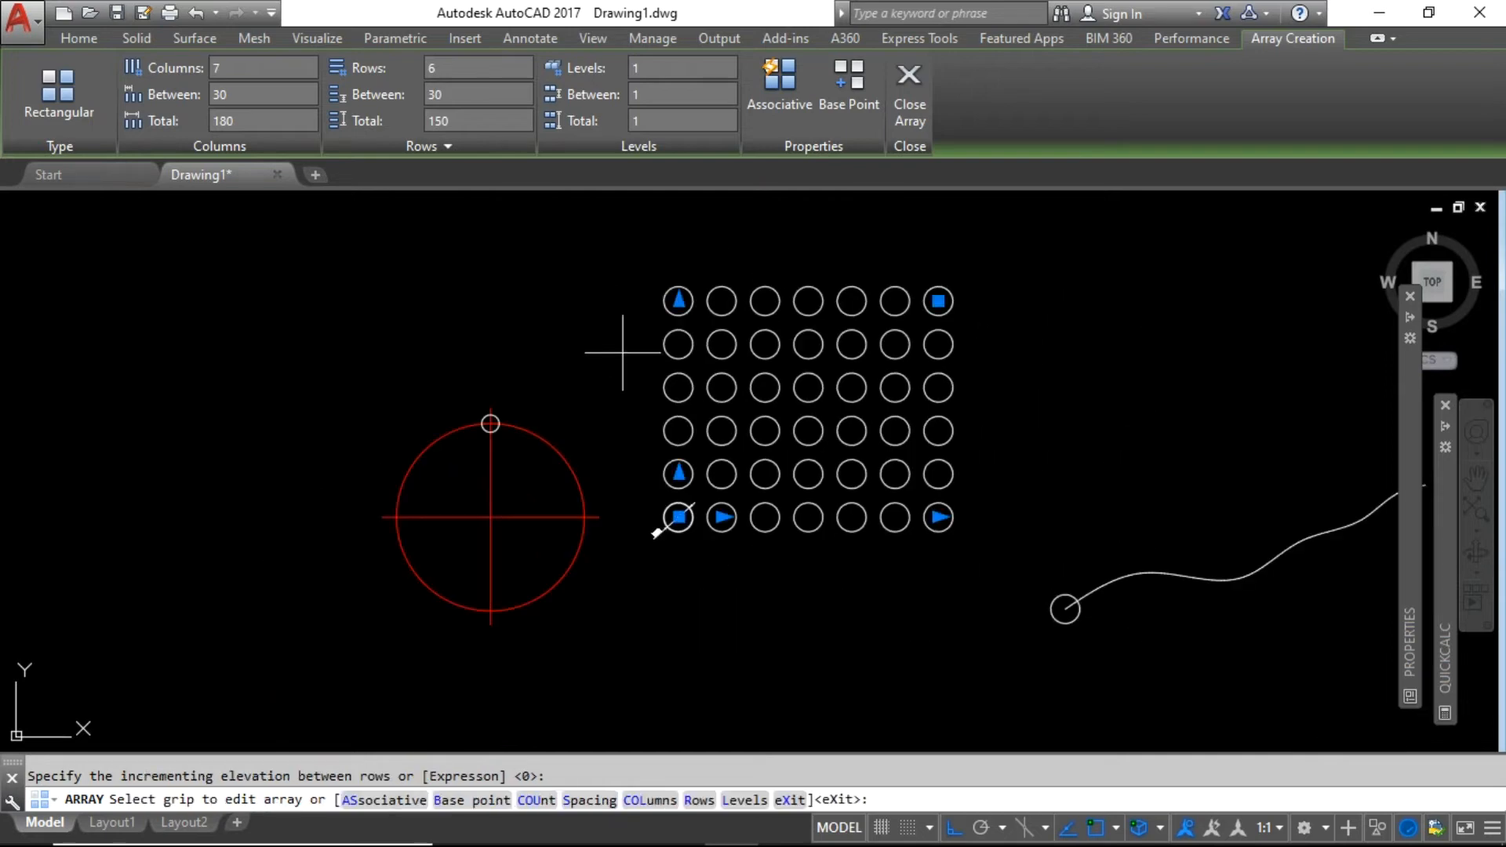
key(Return)
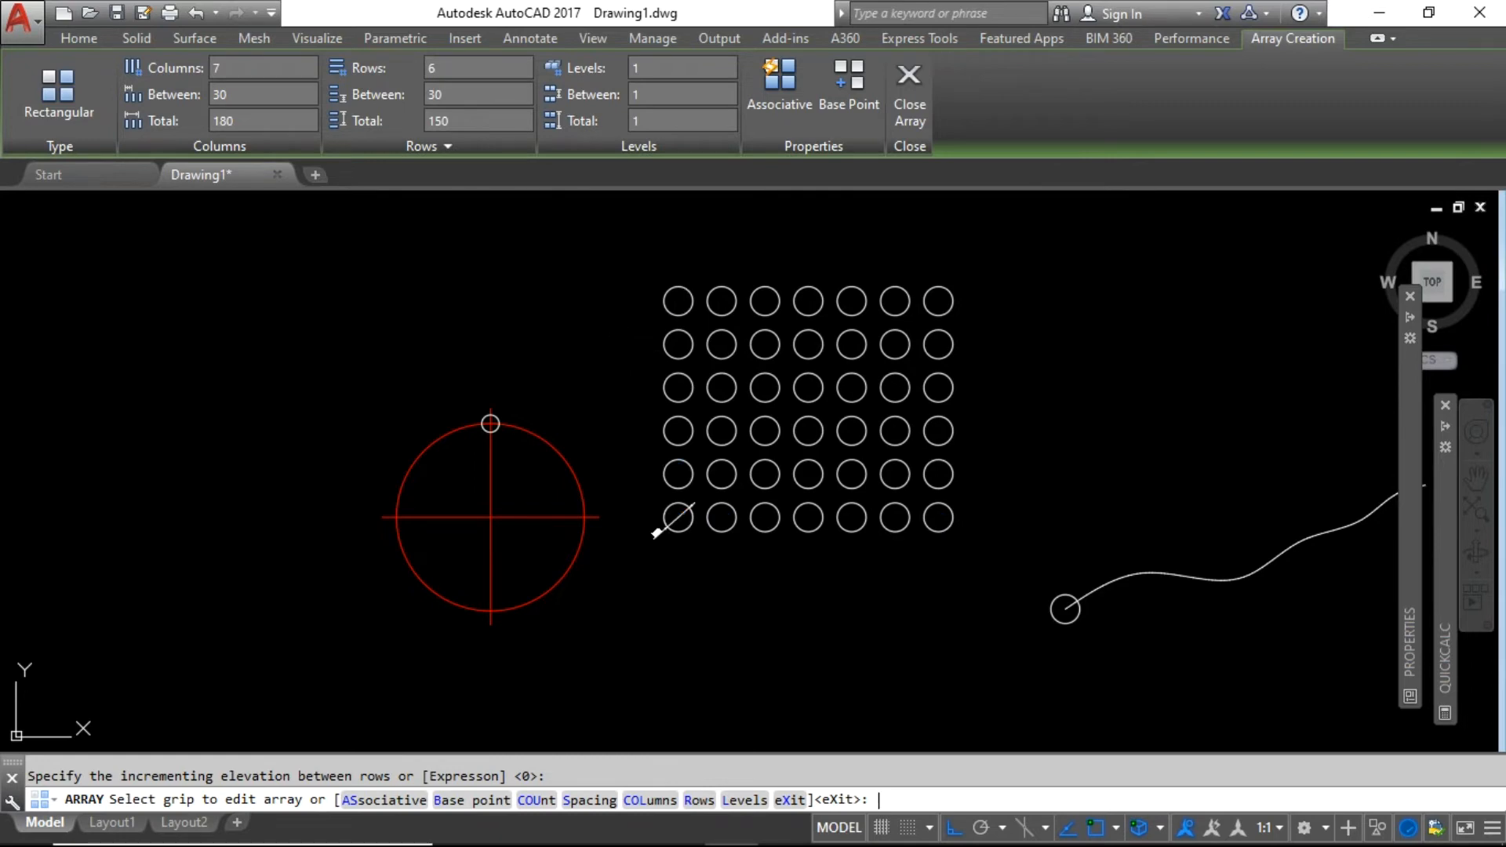
key(Return)
key(Escape)
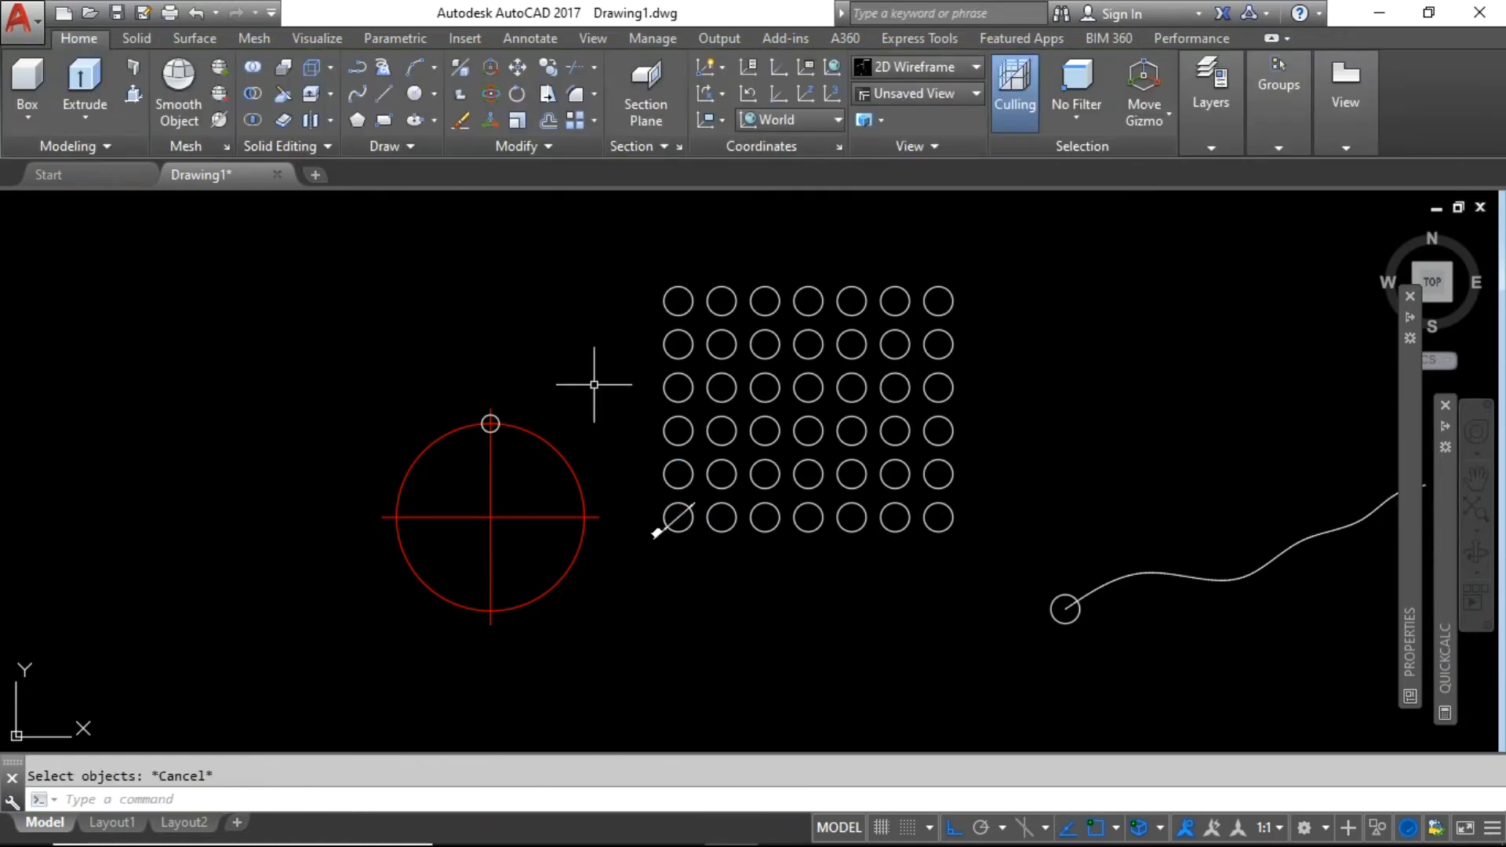
Display the Modify panel's Array dropdown with its Rectangular, Path and Polar options.
scroll(683, 278, up, 2)
click(672, 291)
key(Escape)
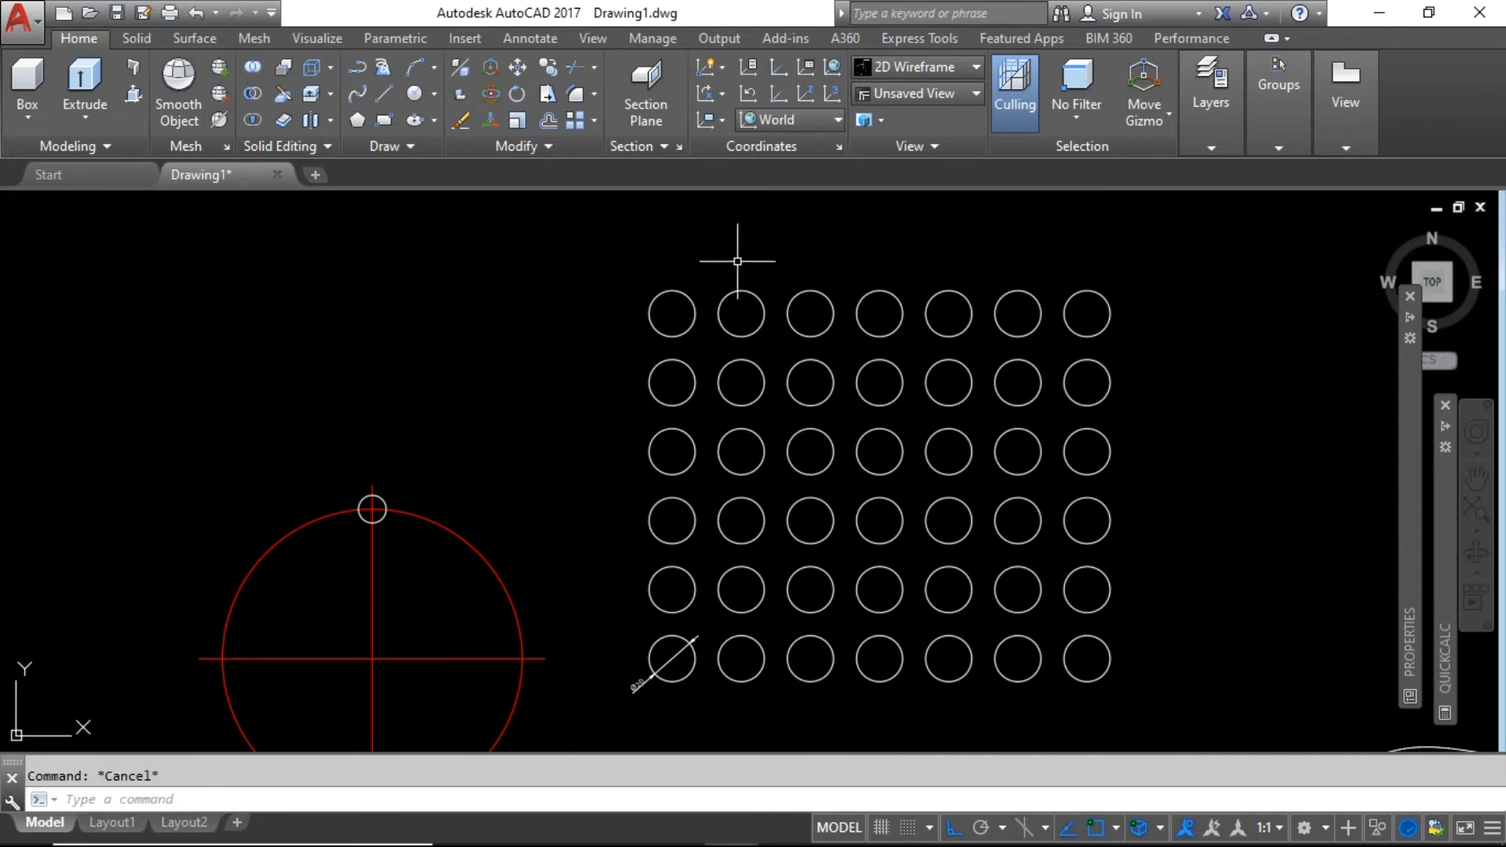
click(594, 120)
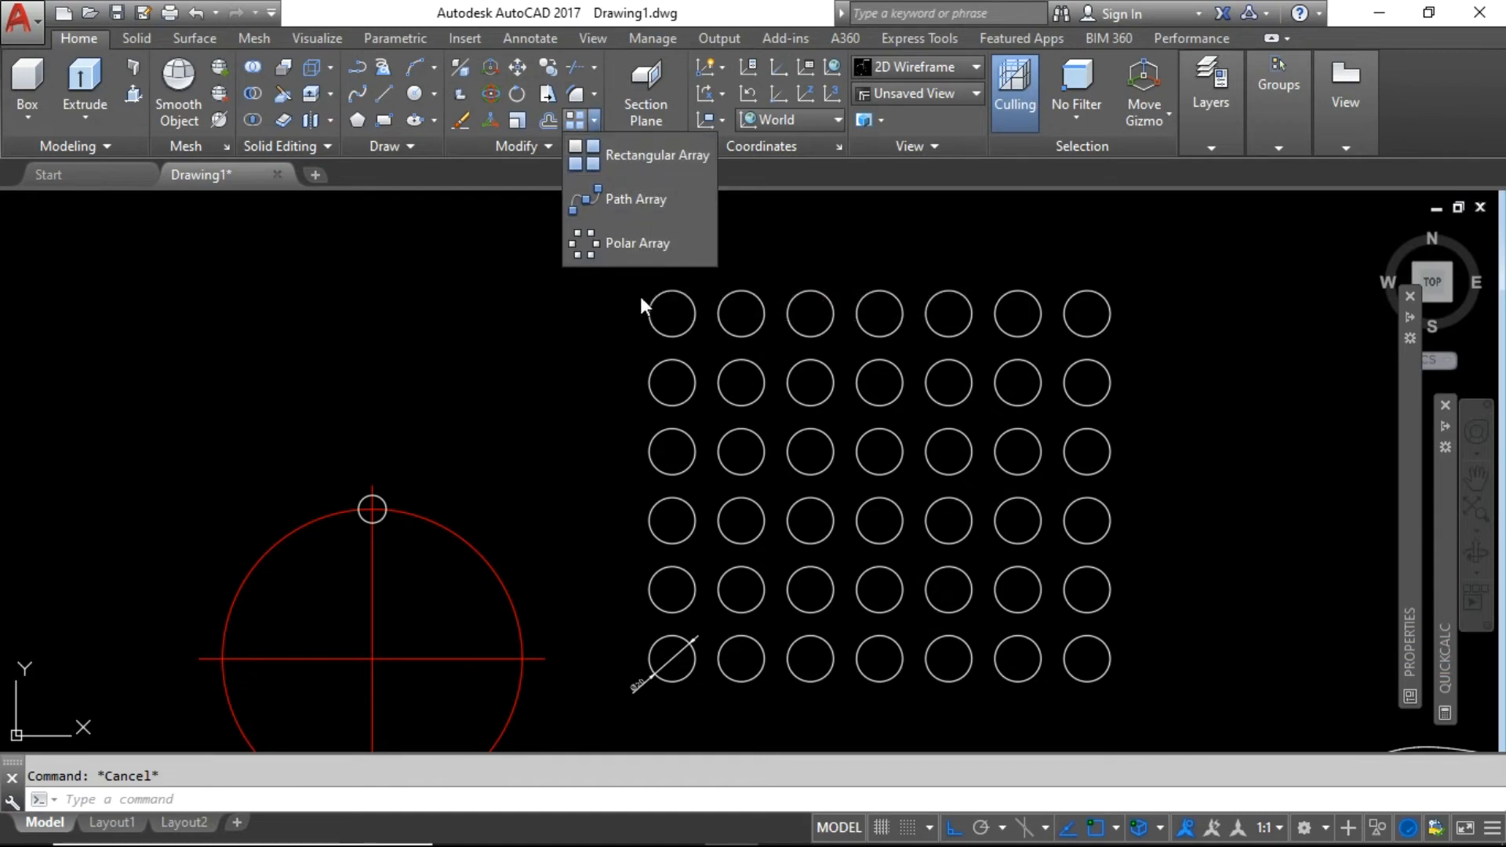
click(596, 322)
scroll(629, 262, down, 2)
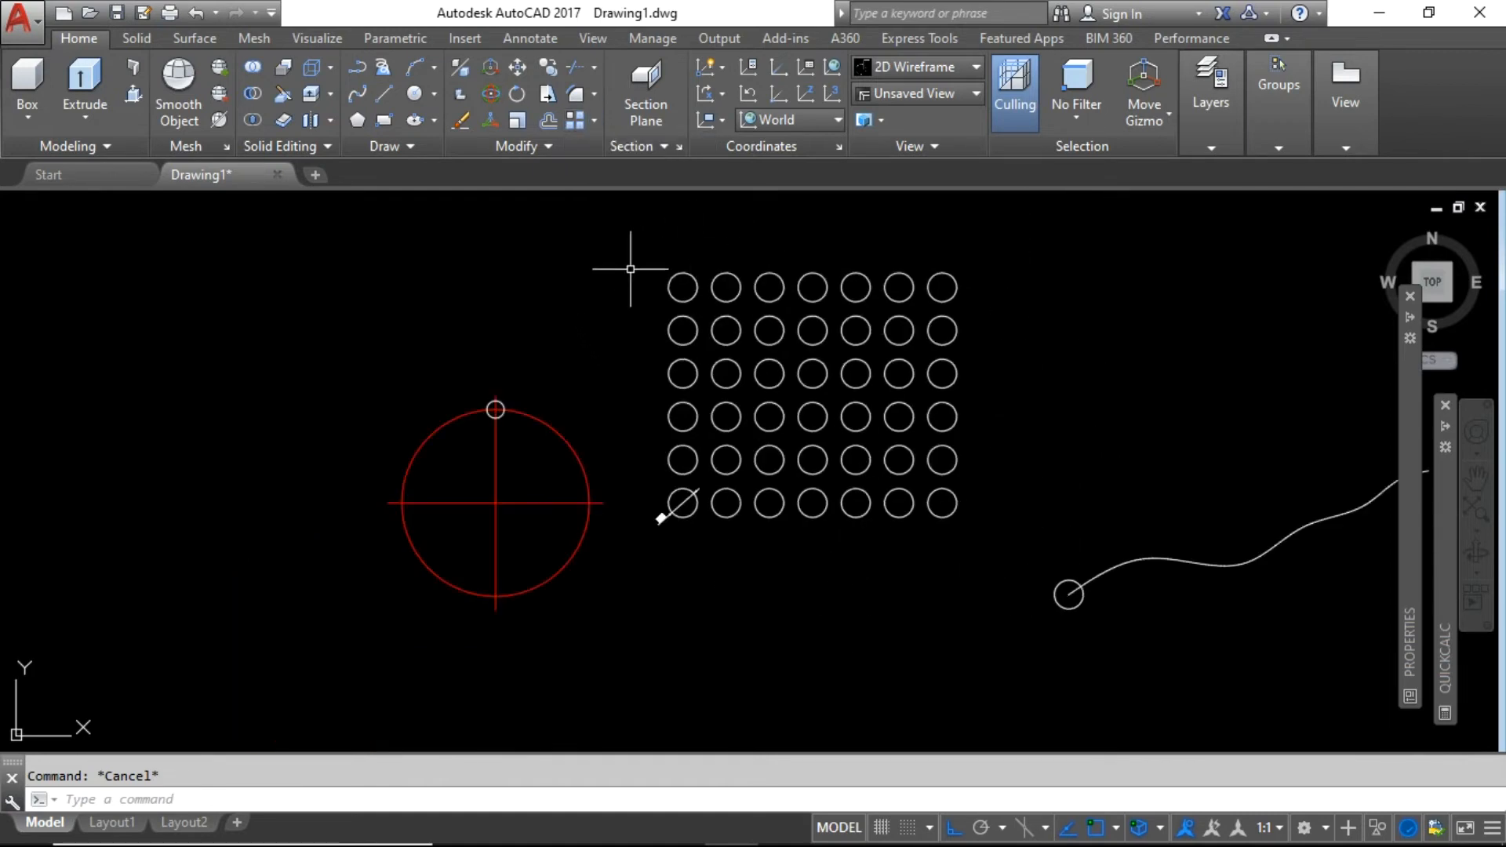
scroll(514, 322, down, 4)
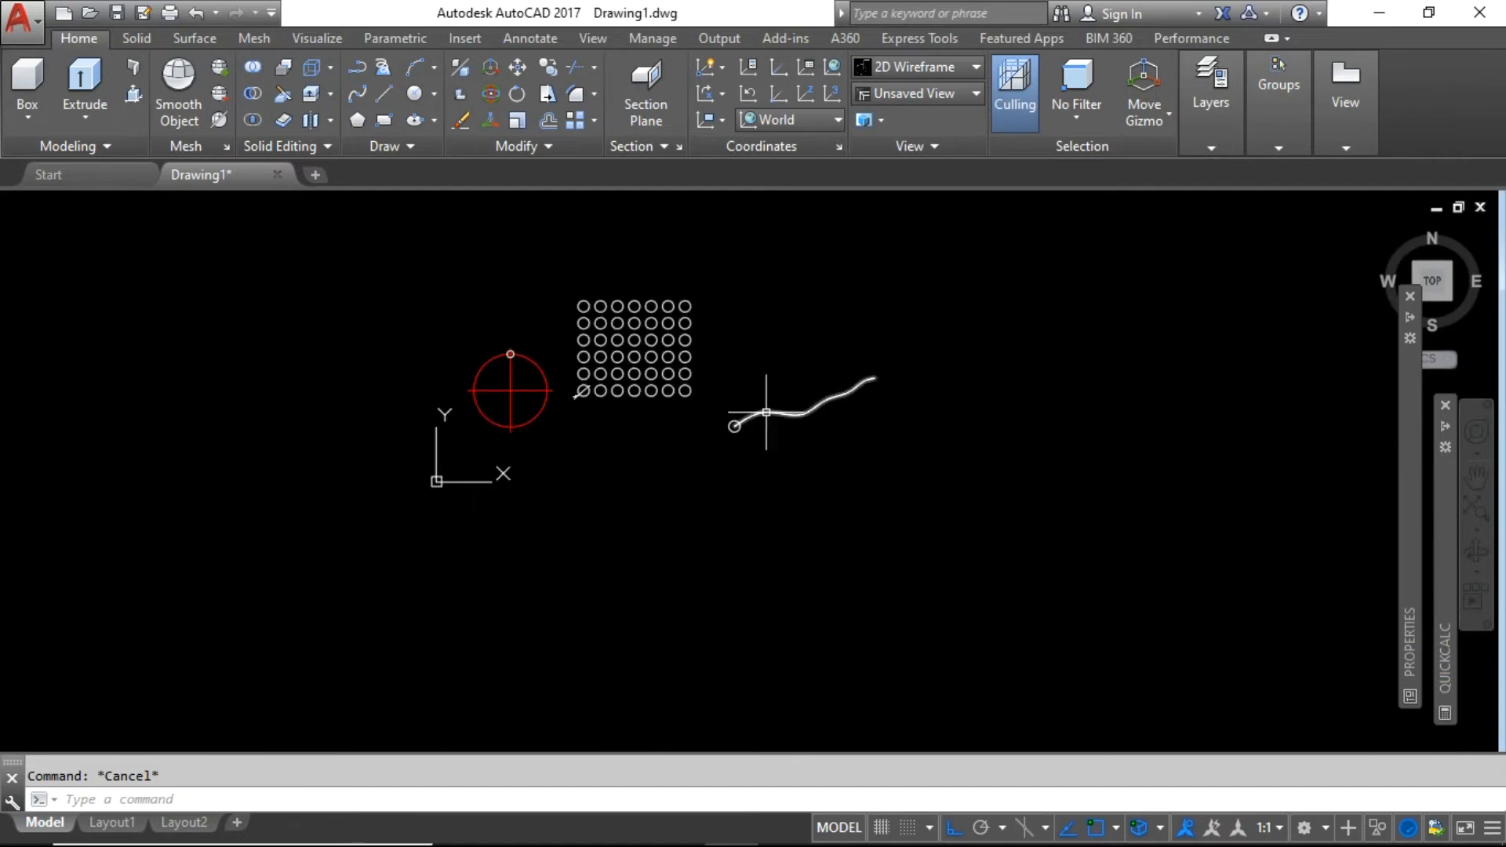
scroll(764, 420, up, 4)
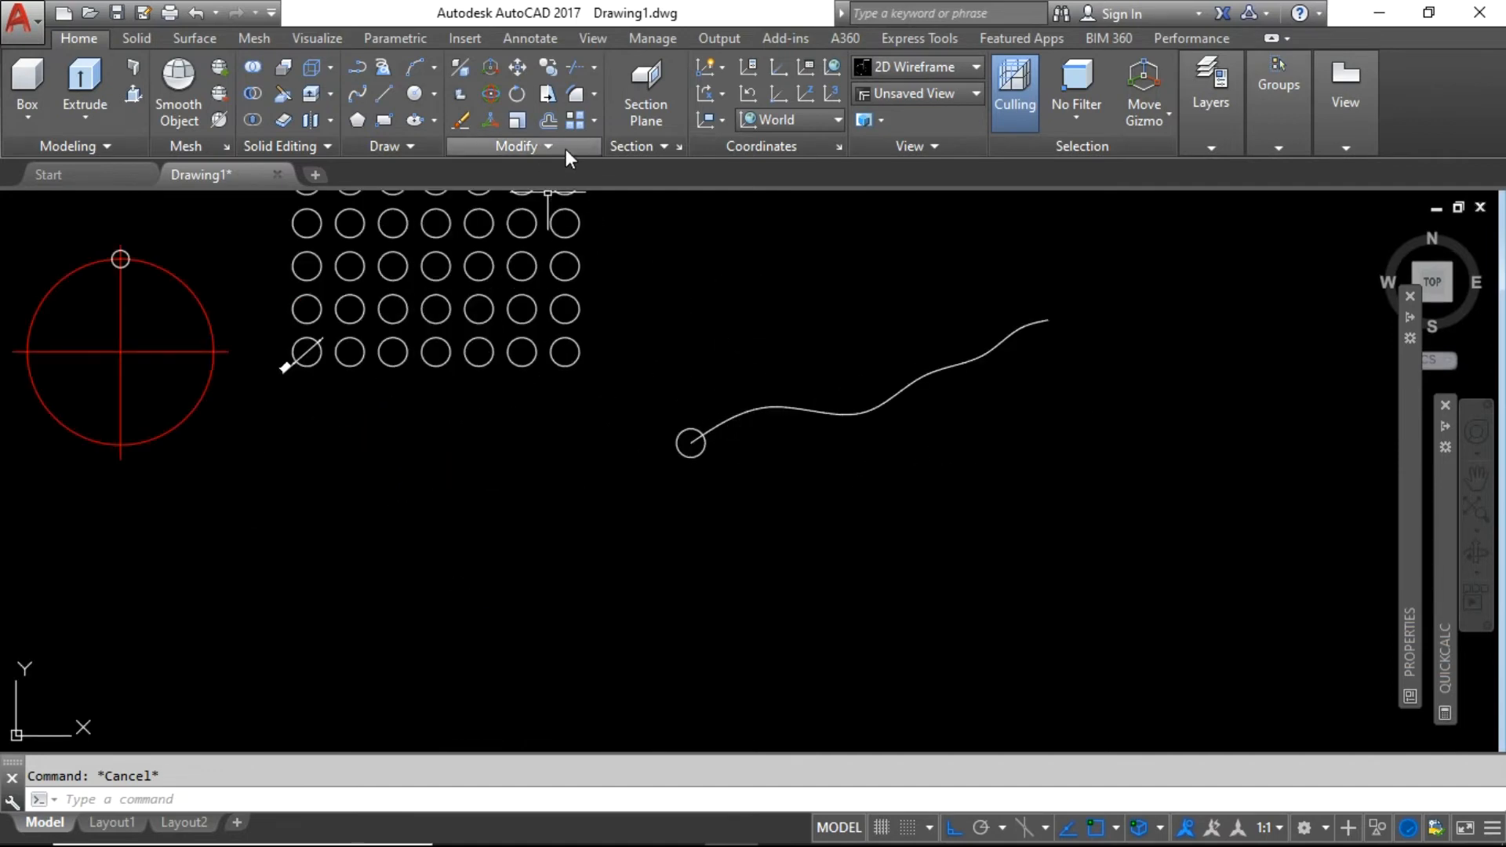
click(594, 121)
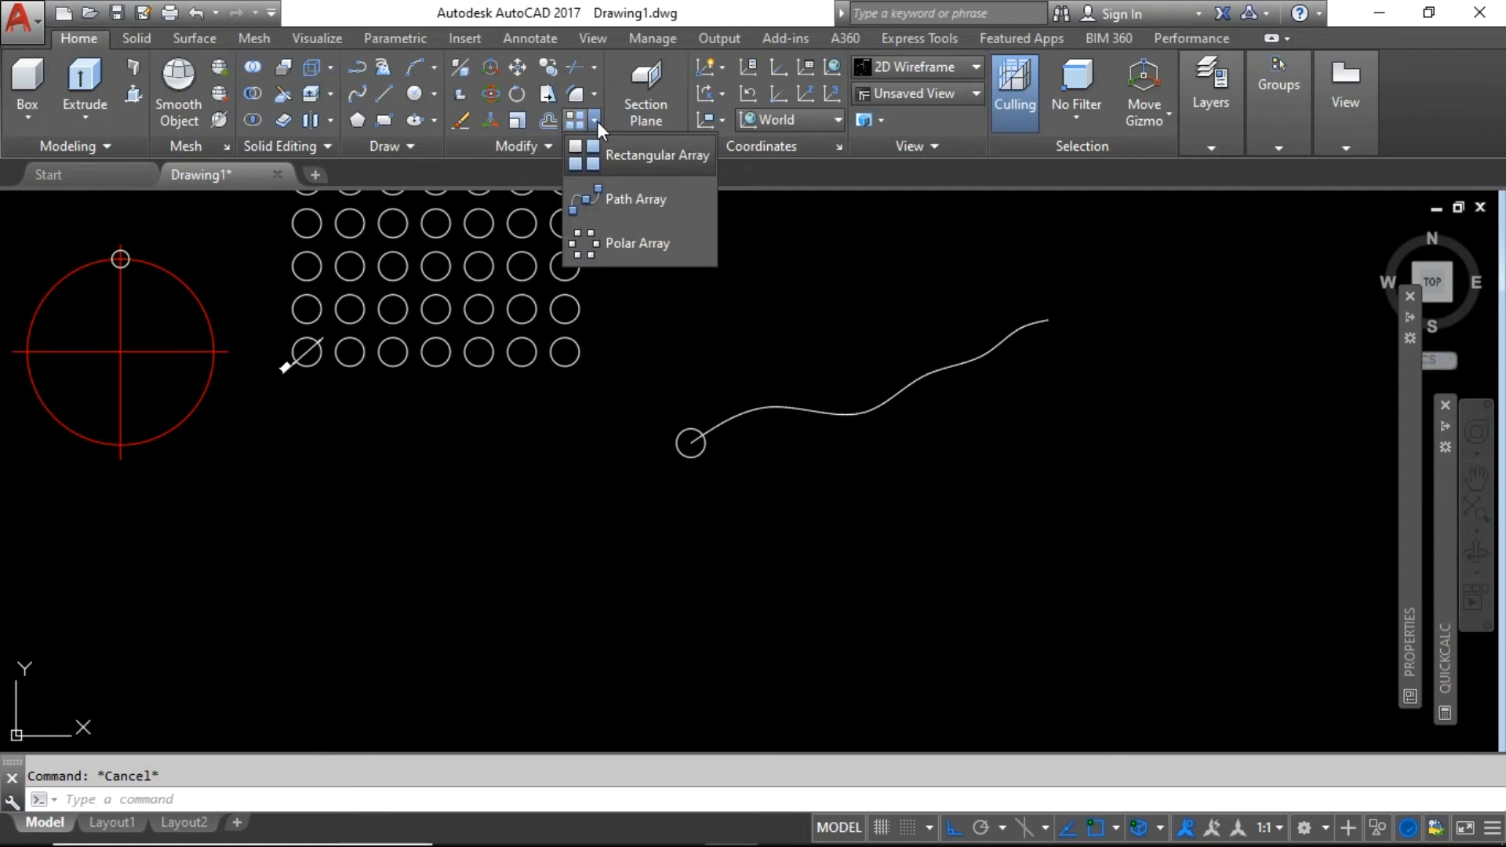
click(620, 201)
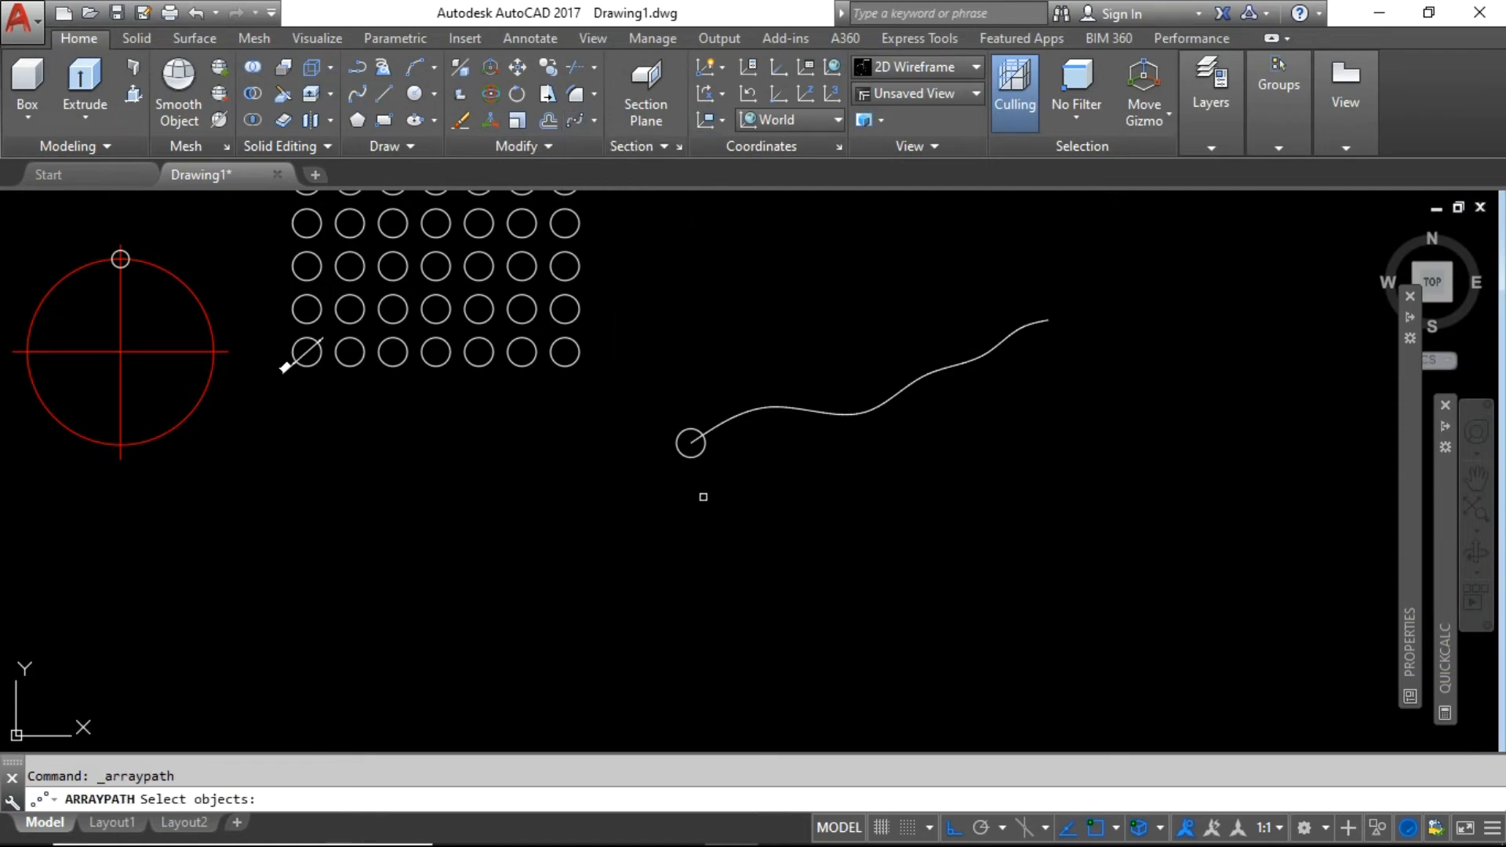
click(705, 453)
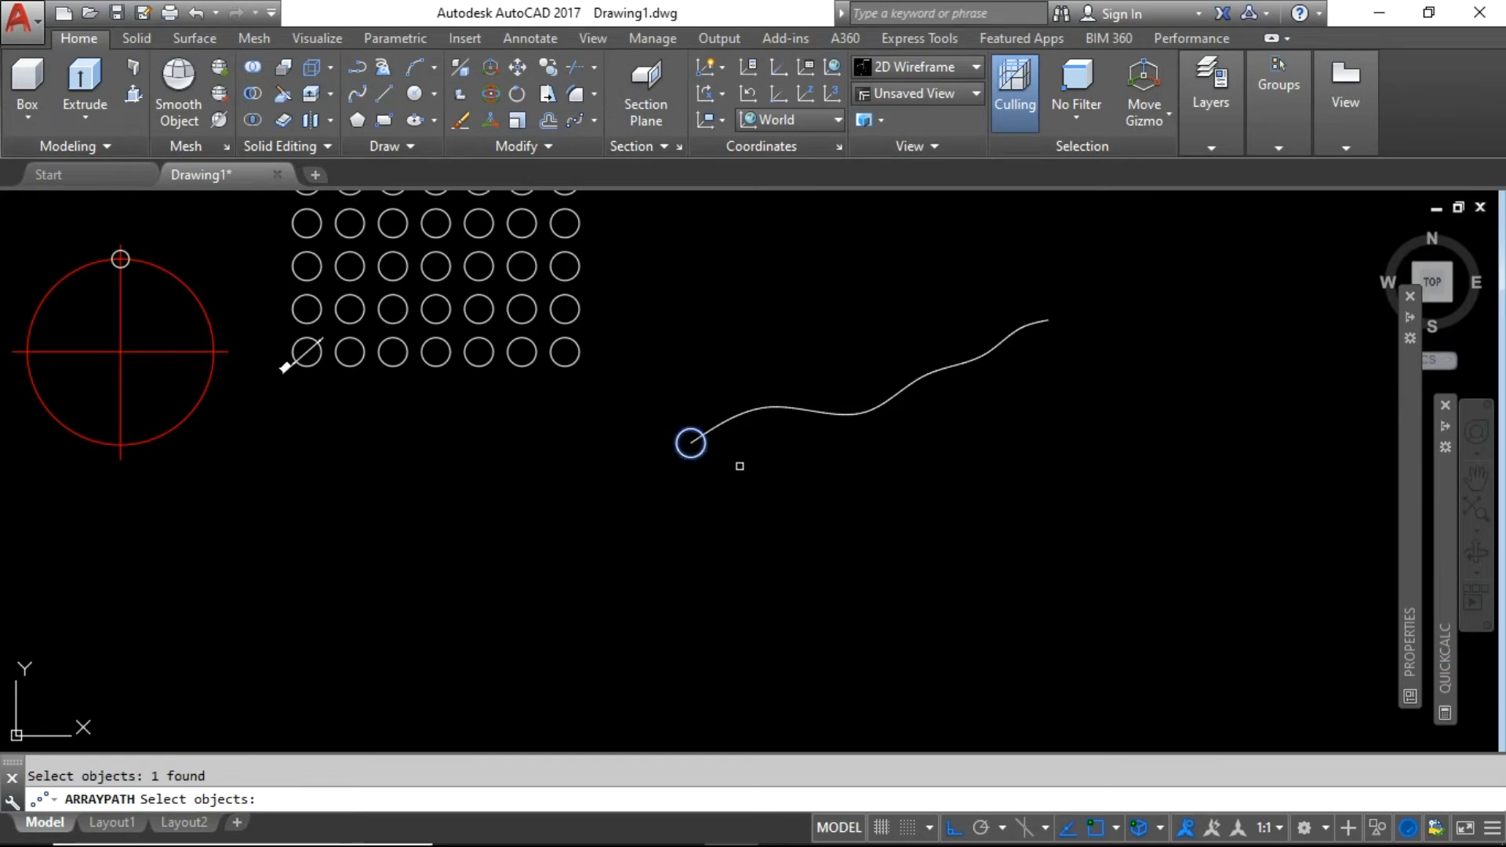
key(Return)
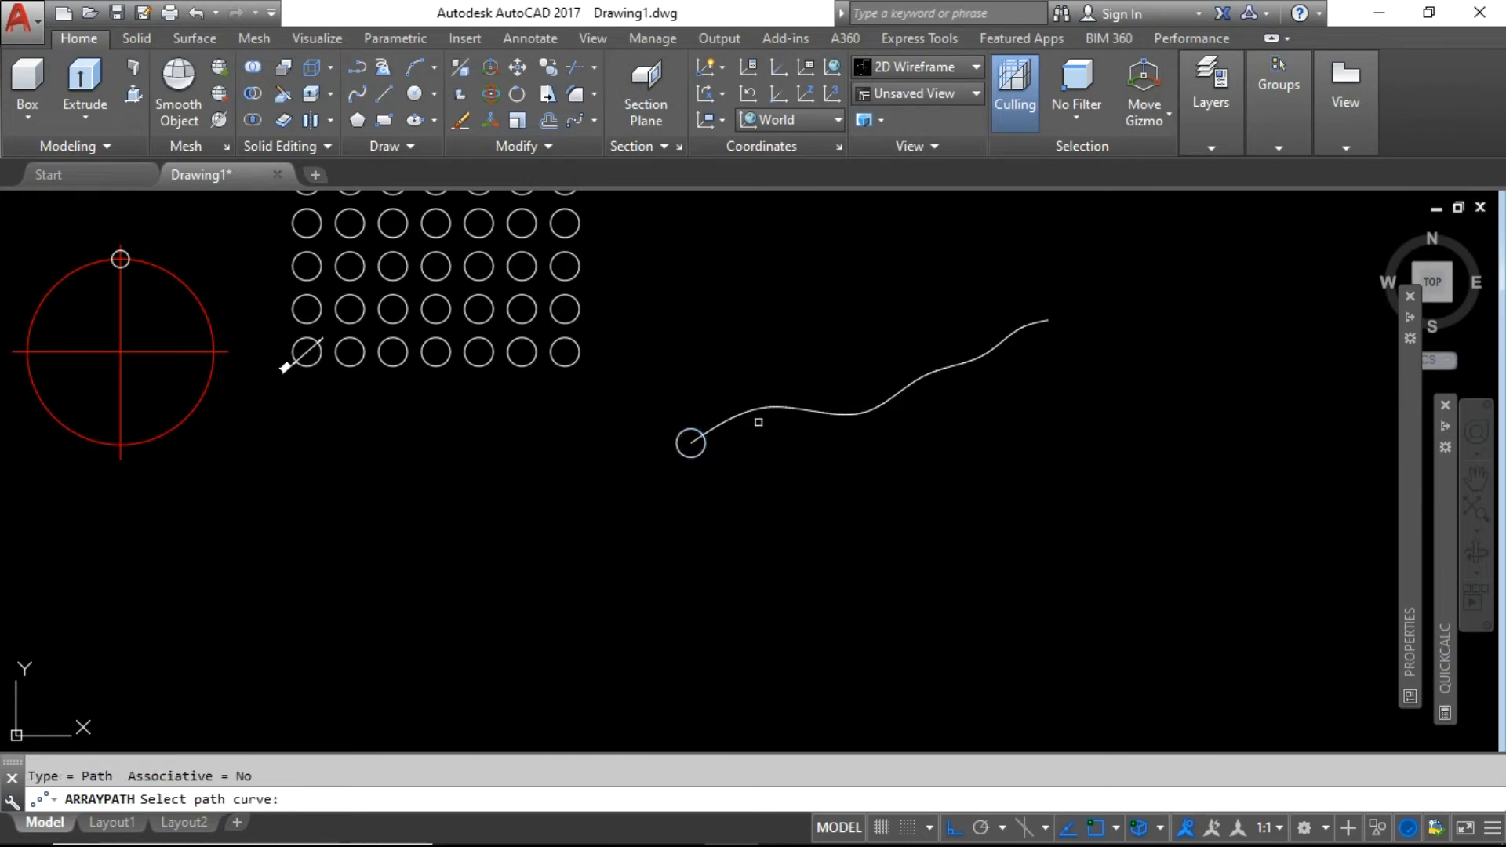
click(761, 411)
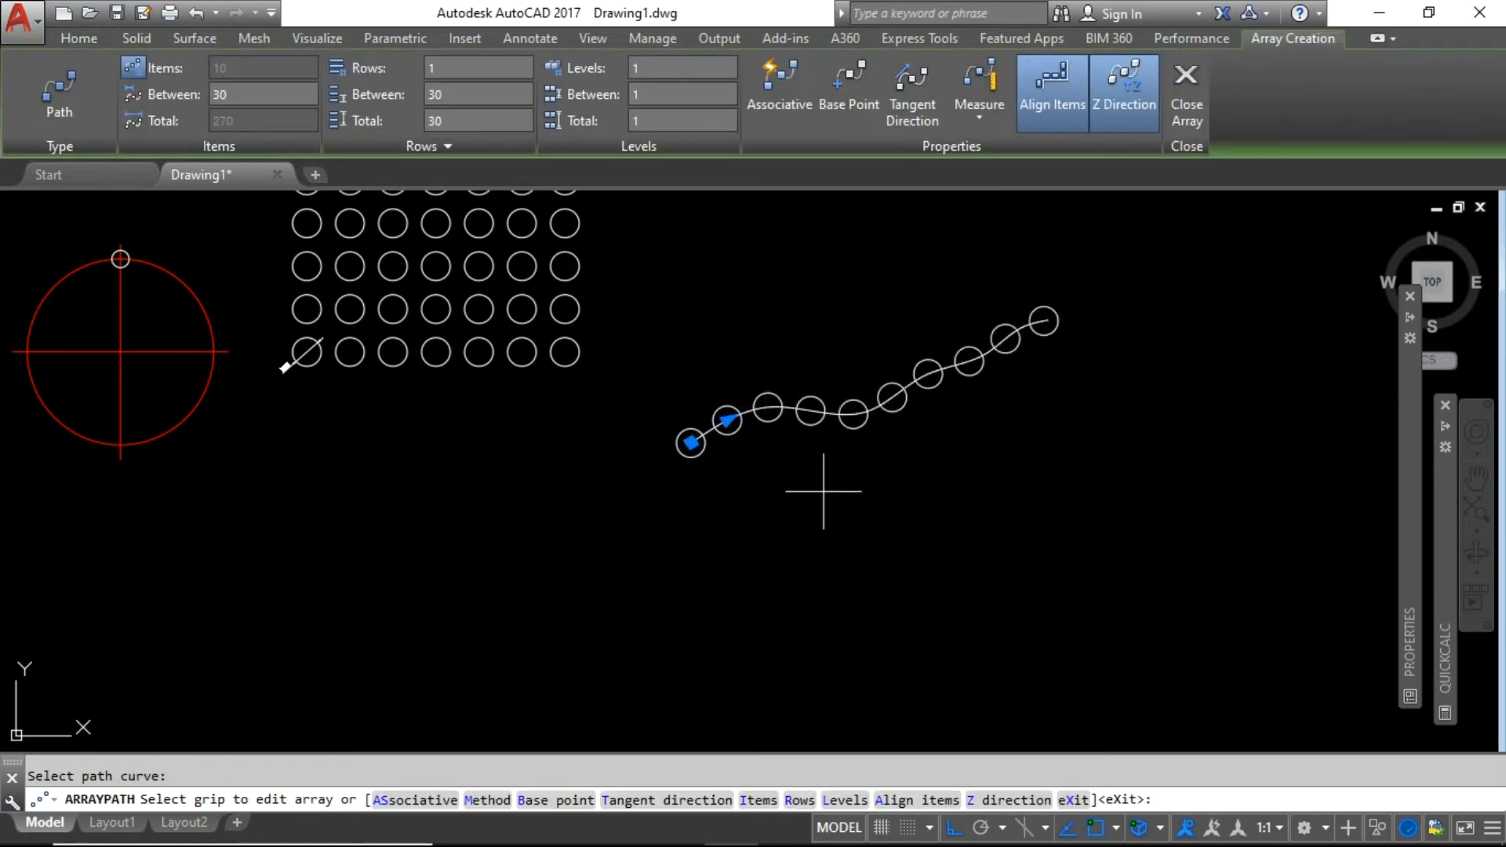
key(Return)
scroll(824, 372, up, 5)
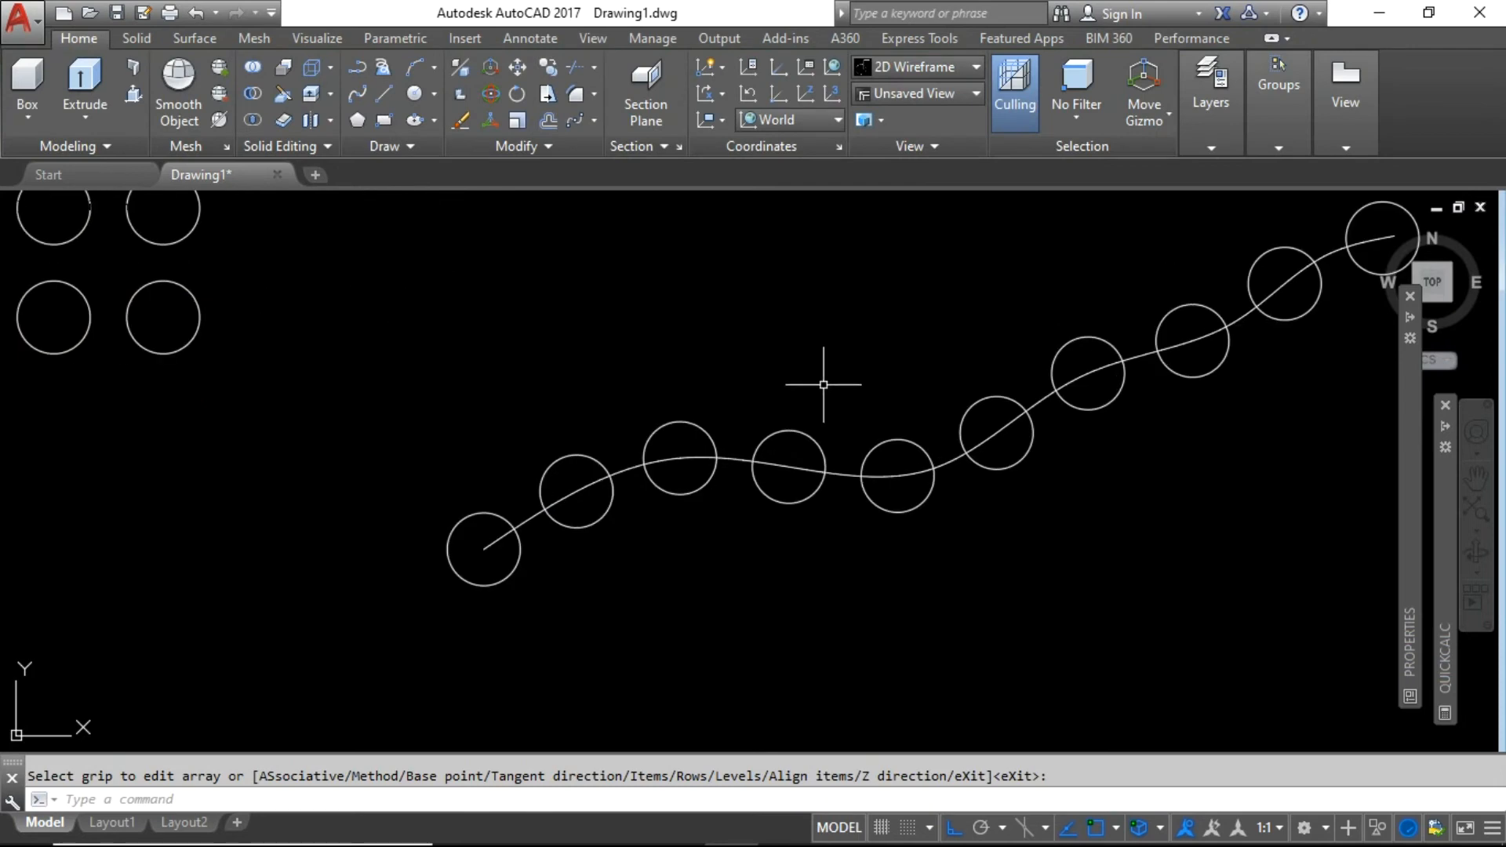
click(831, 470)
click(932, 469)
click(932, 293)
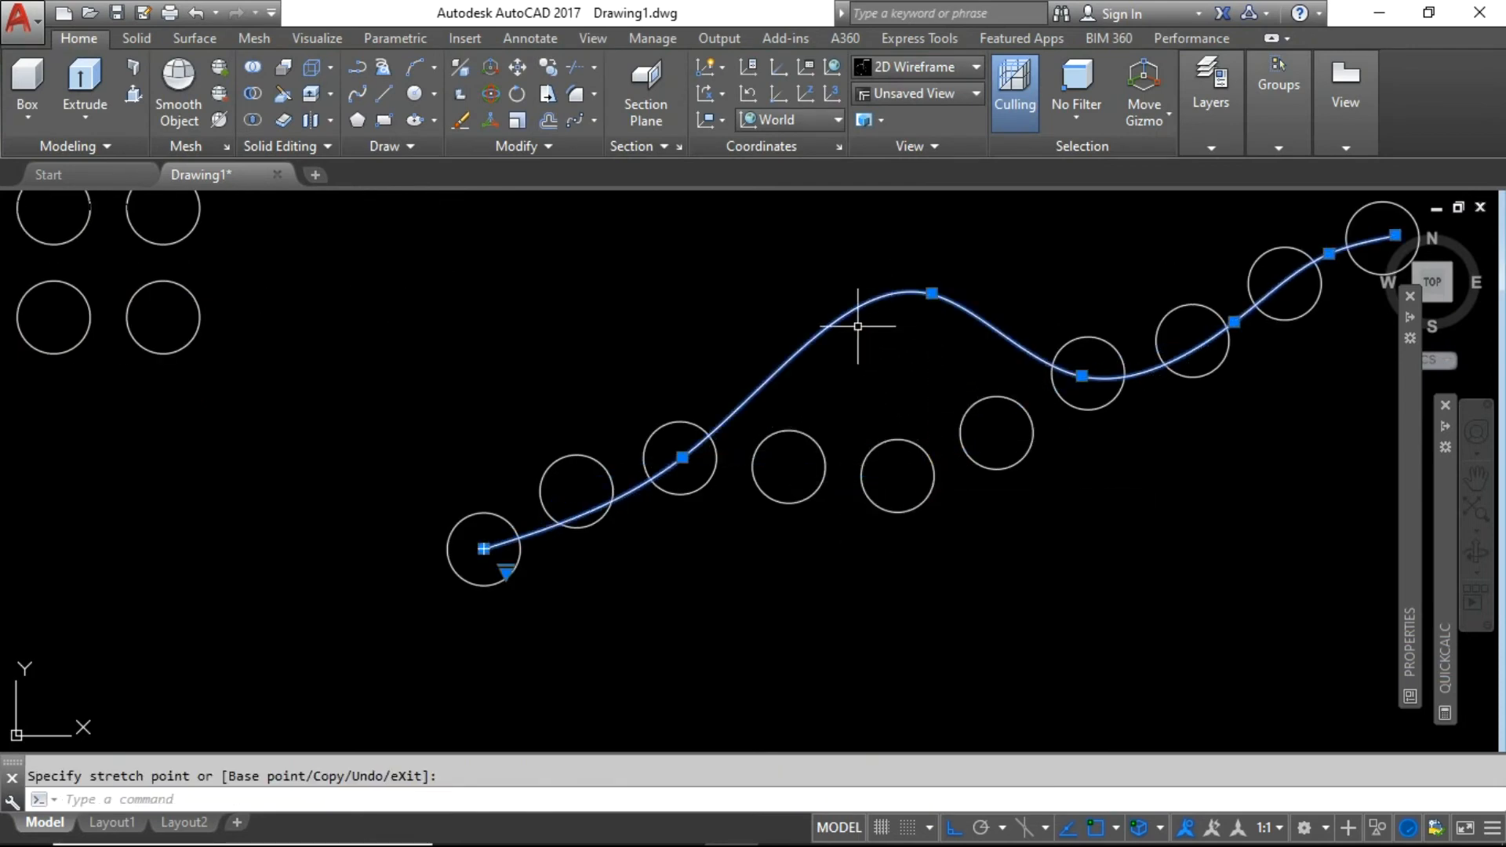
scroll(769, 439, down, 2)
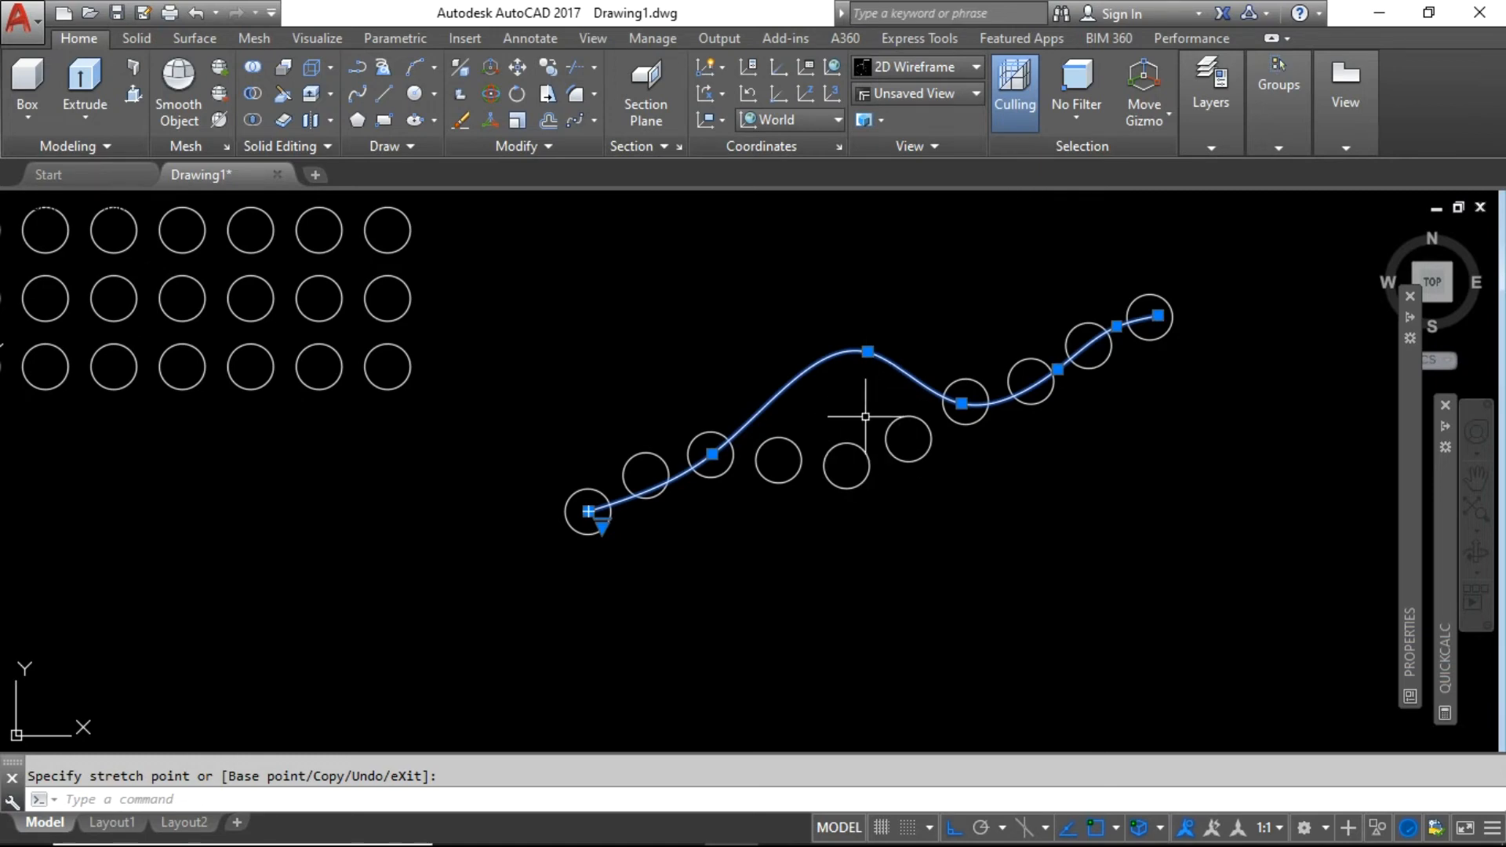
key(Escape)
key(ctrl+z)
key(ctrl+z)
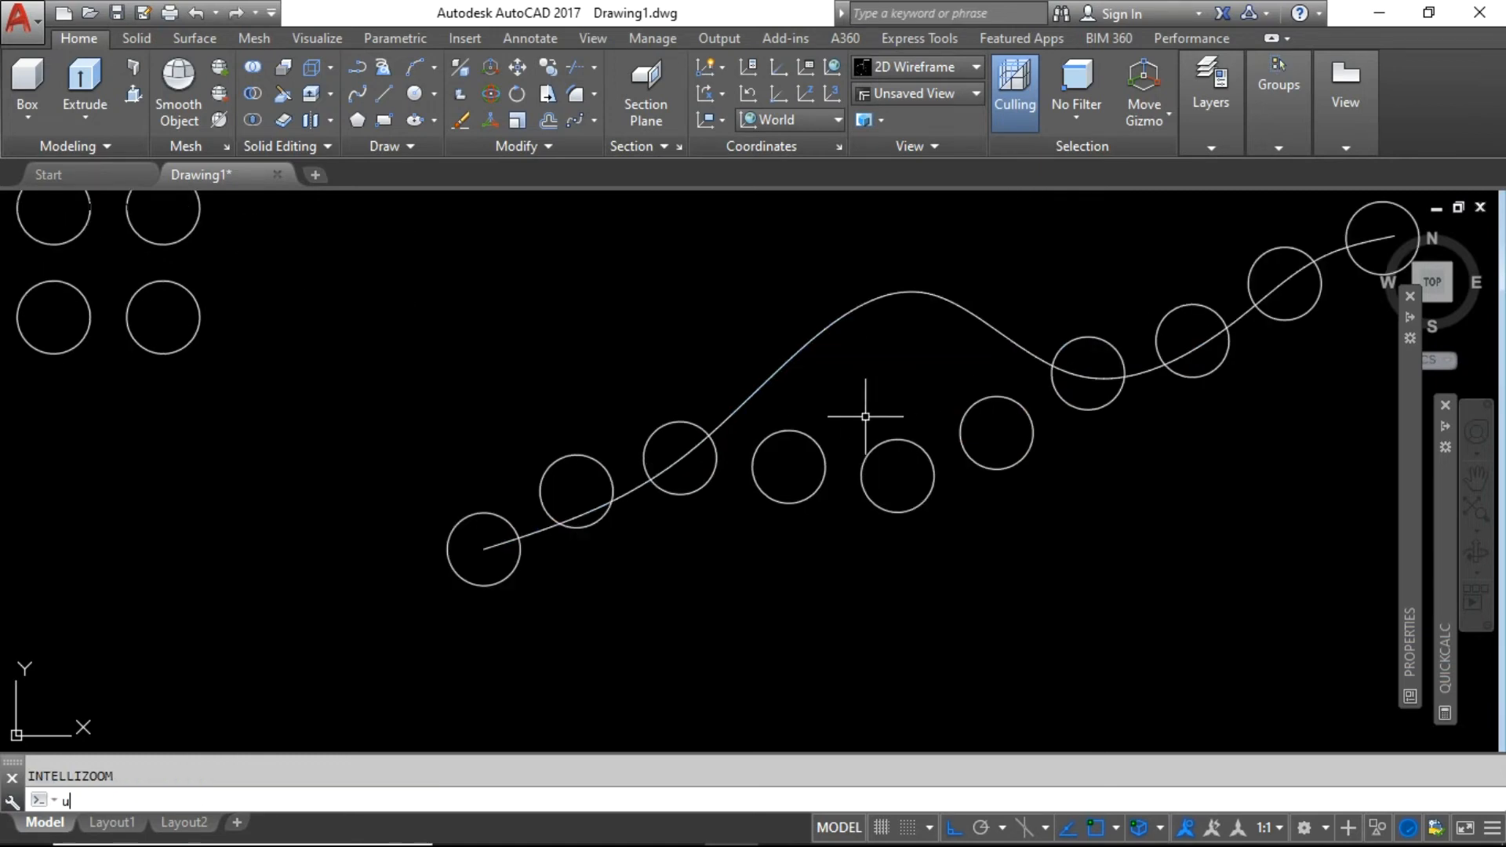
key(ctrl+z)
key(ctrl+z)
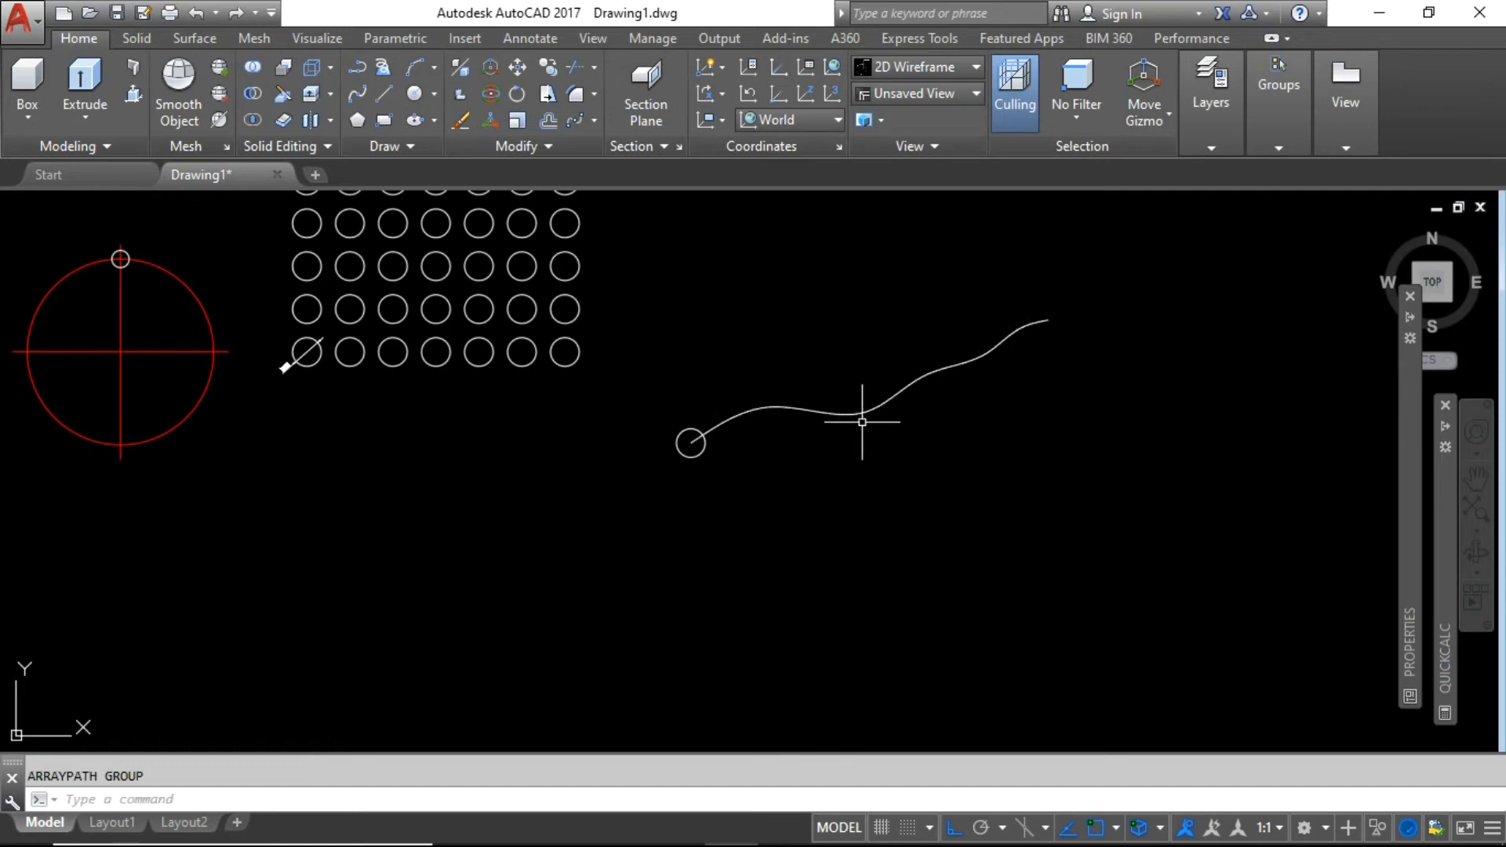
Path-array the small circle along the spline as 10 associative copies spaced 30 apart.
scroll(708, 419, up, 2)
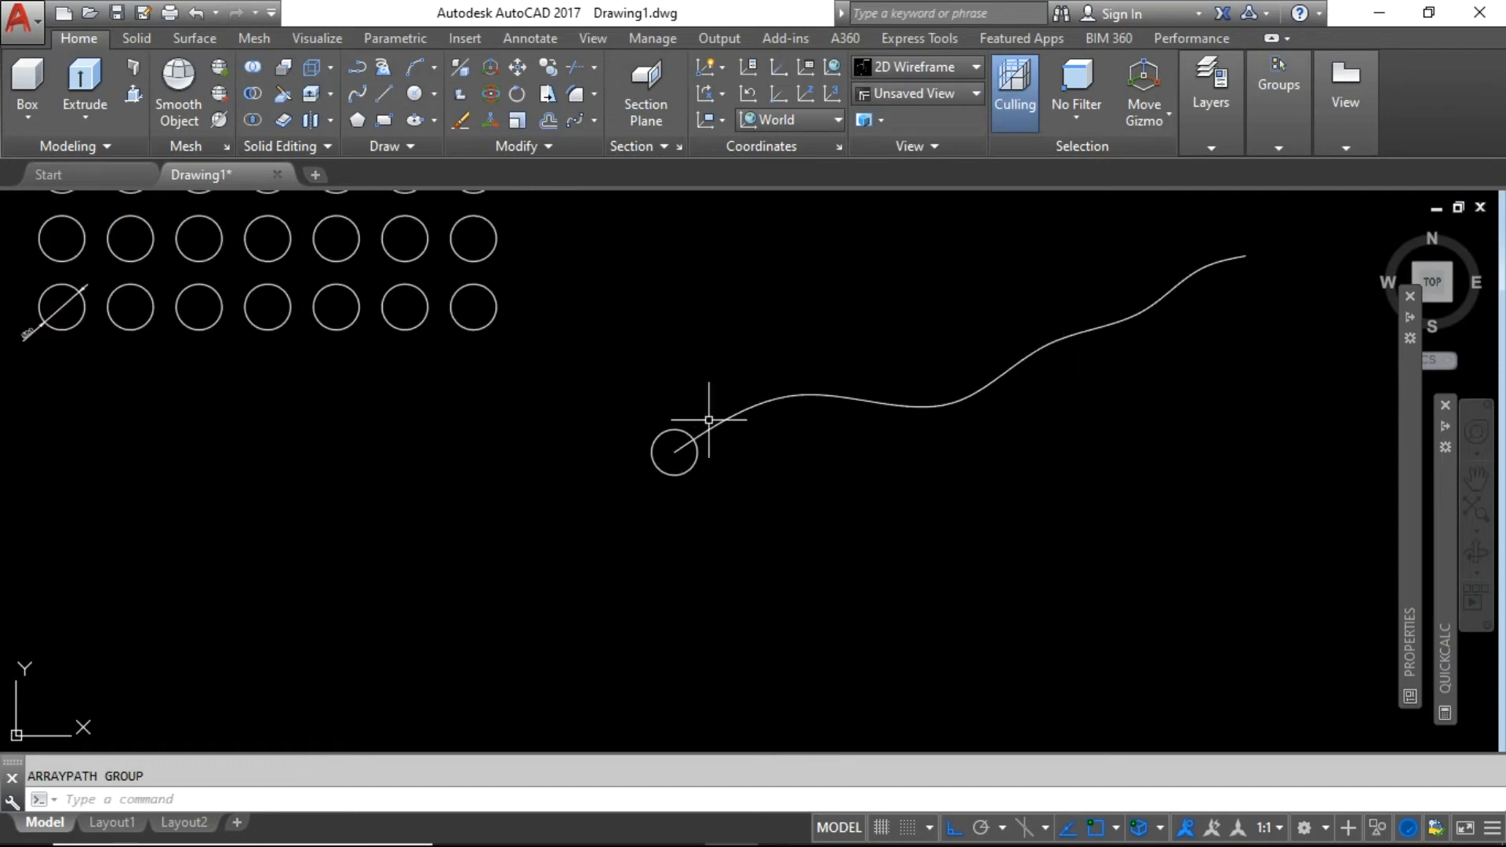
click(593, 123)
click(617, 200)
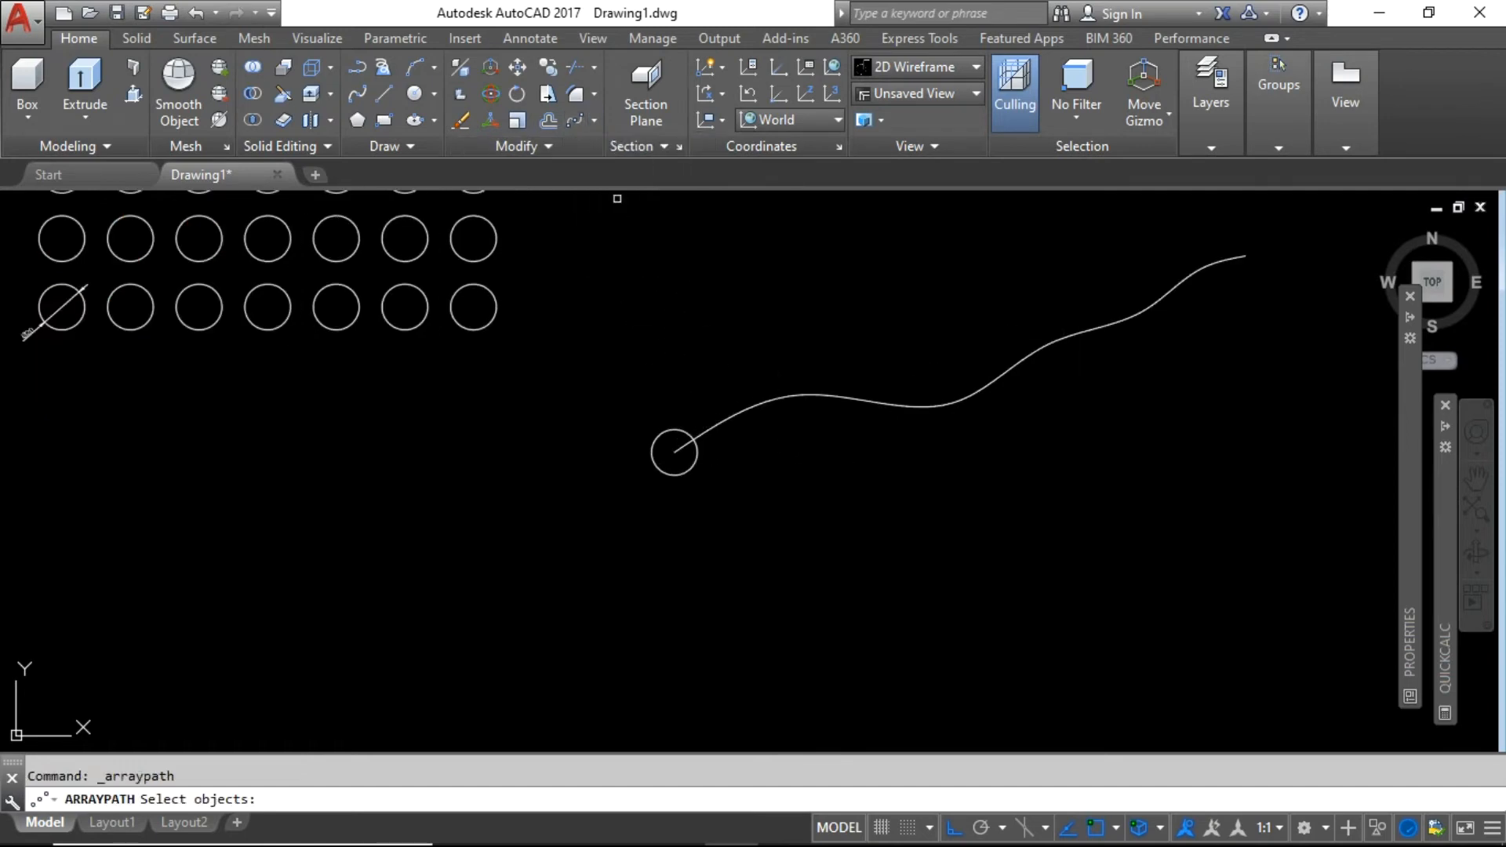
click(699, 459)
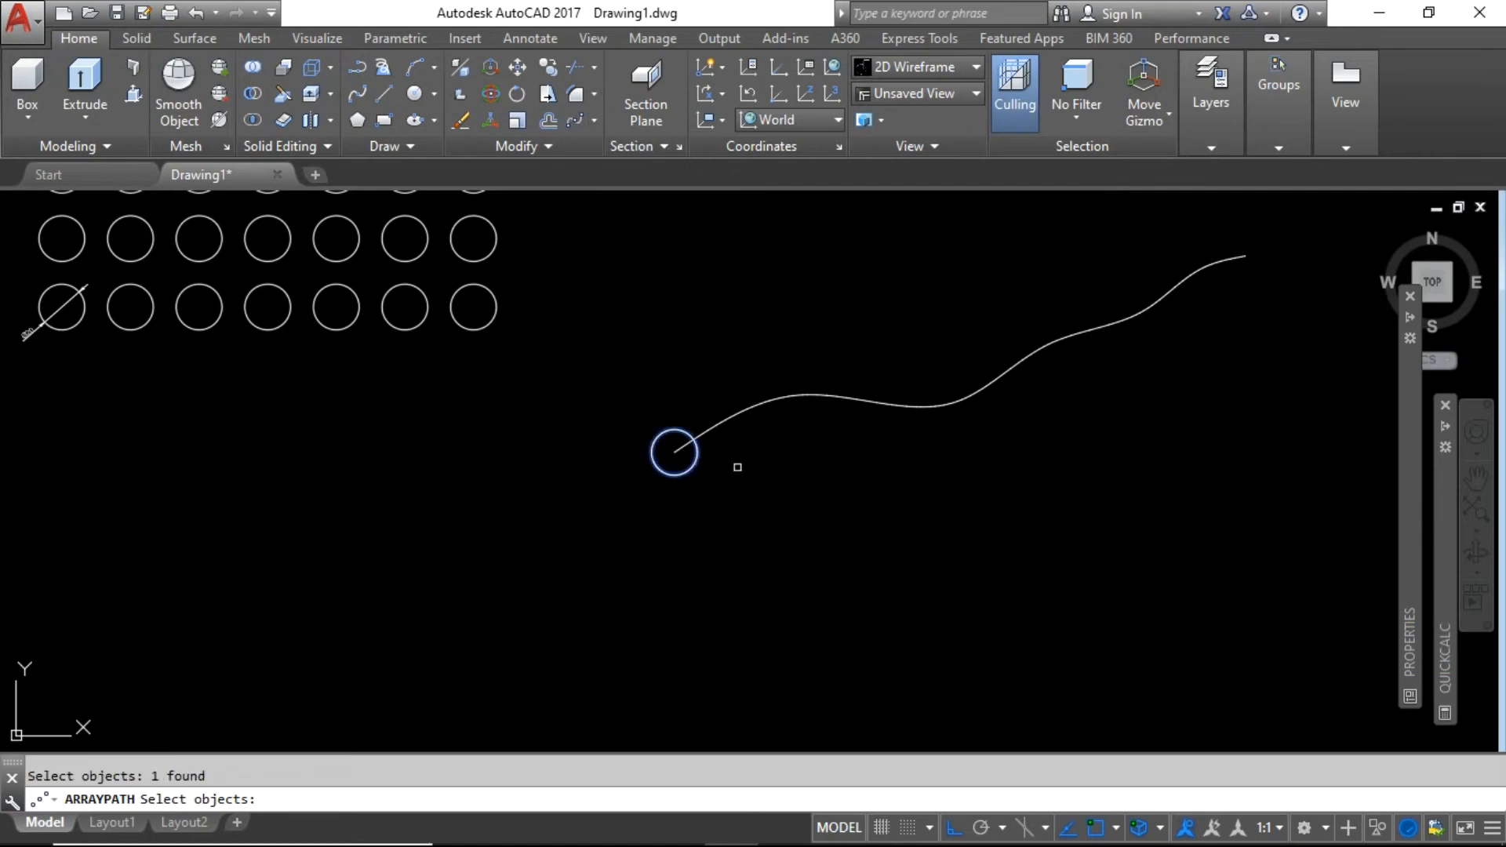
key(Return)
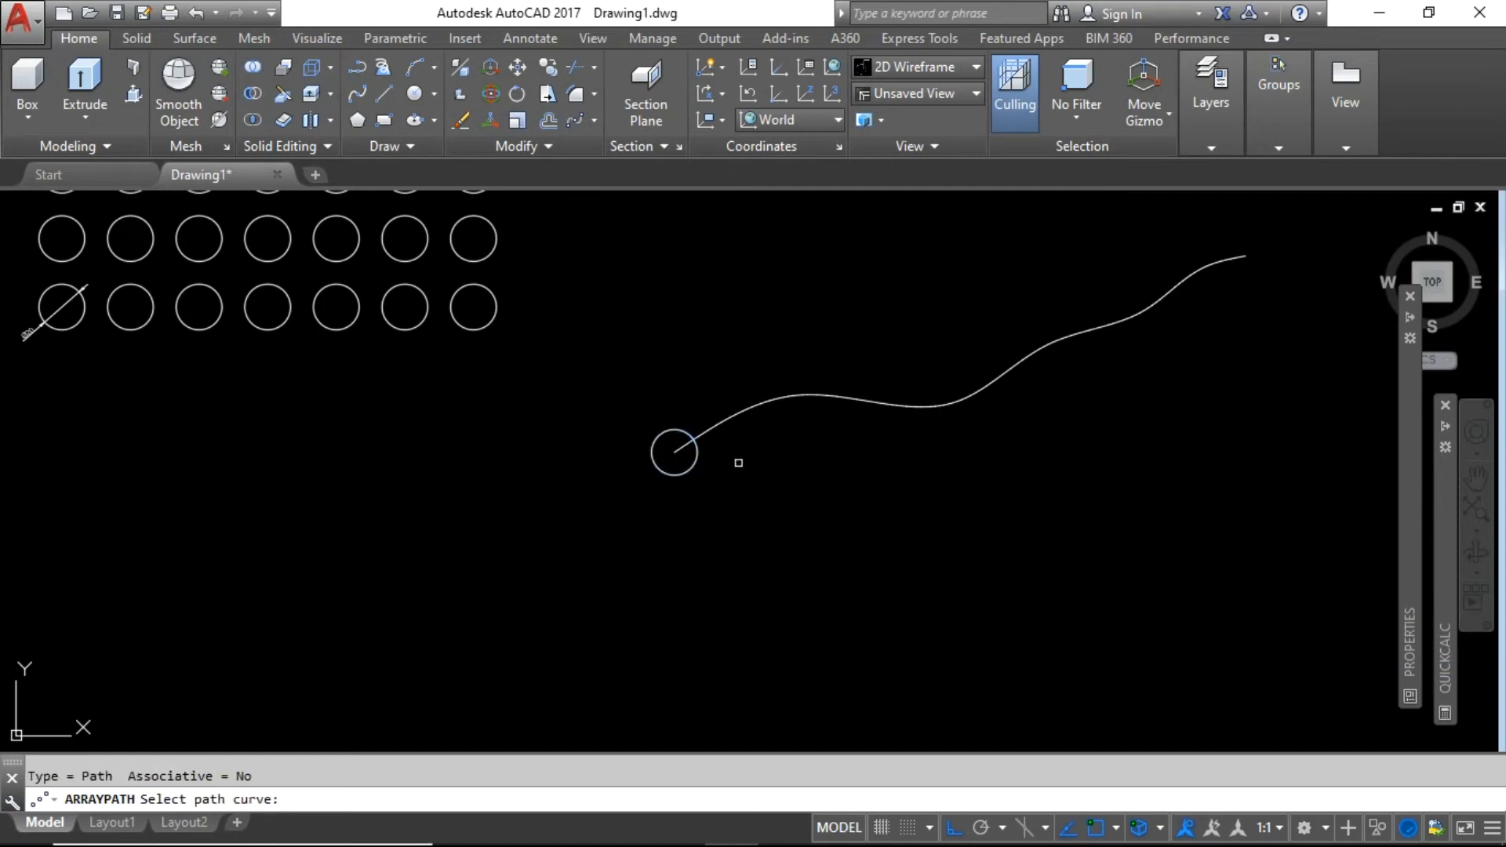
click(735, 406)
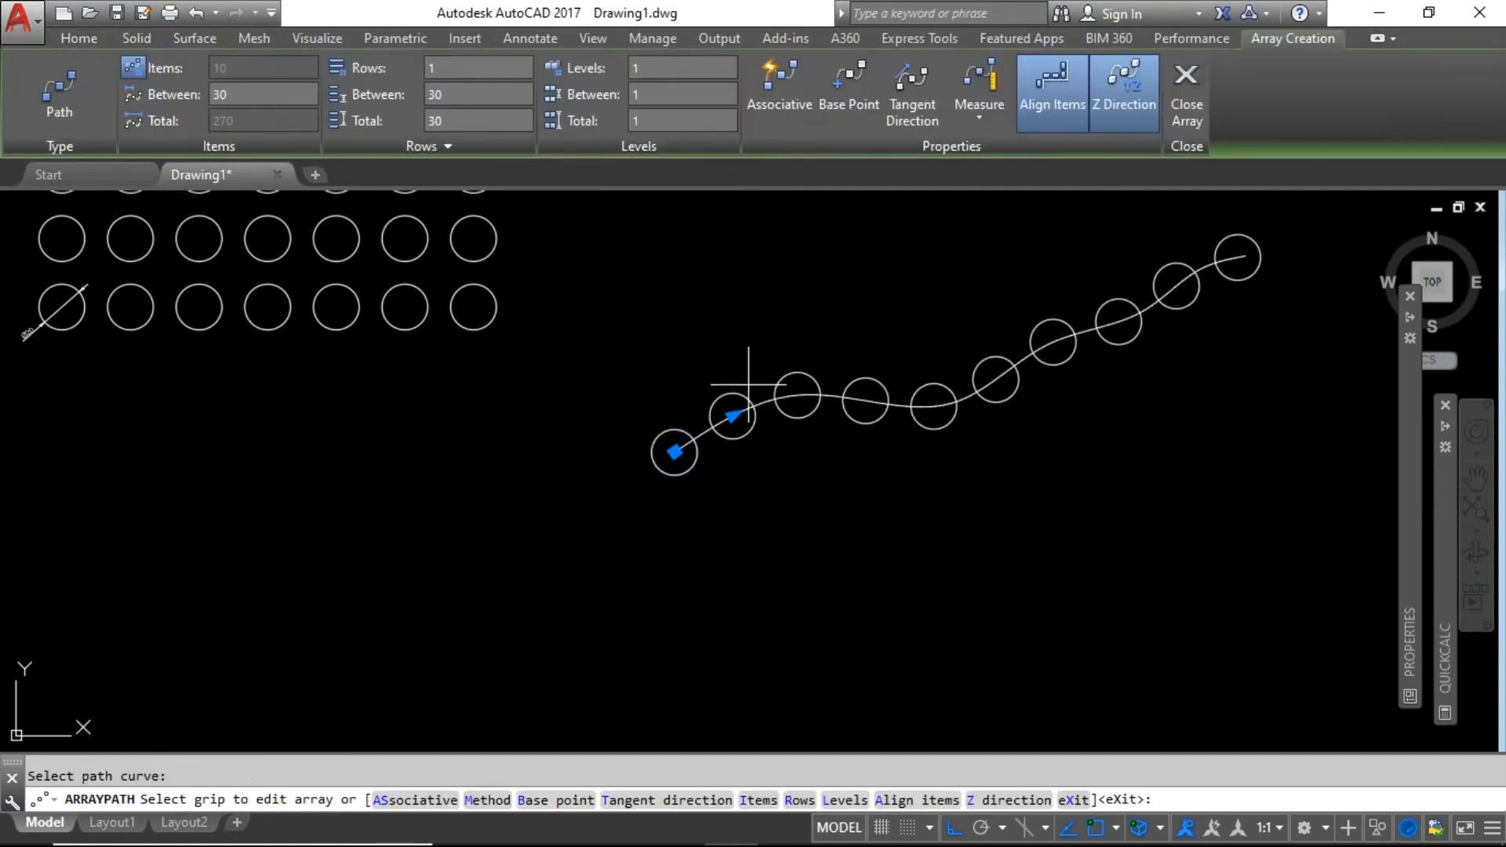
click(385, 799)
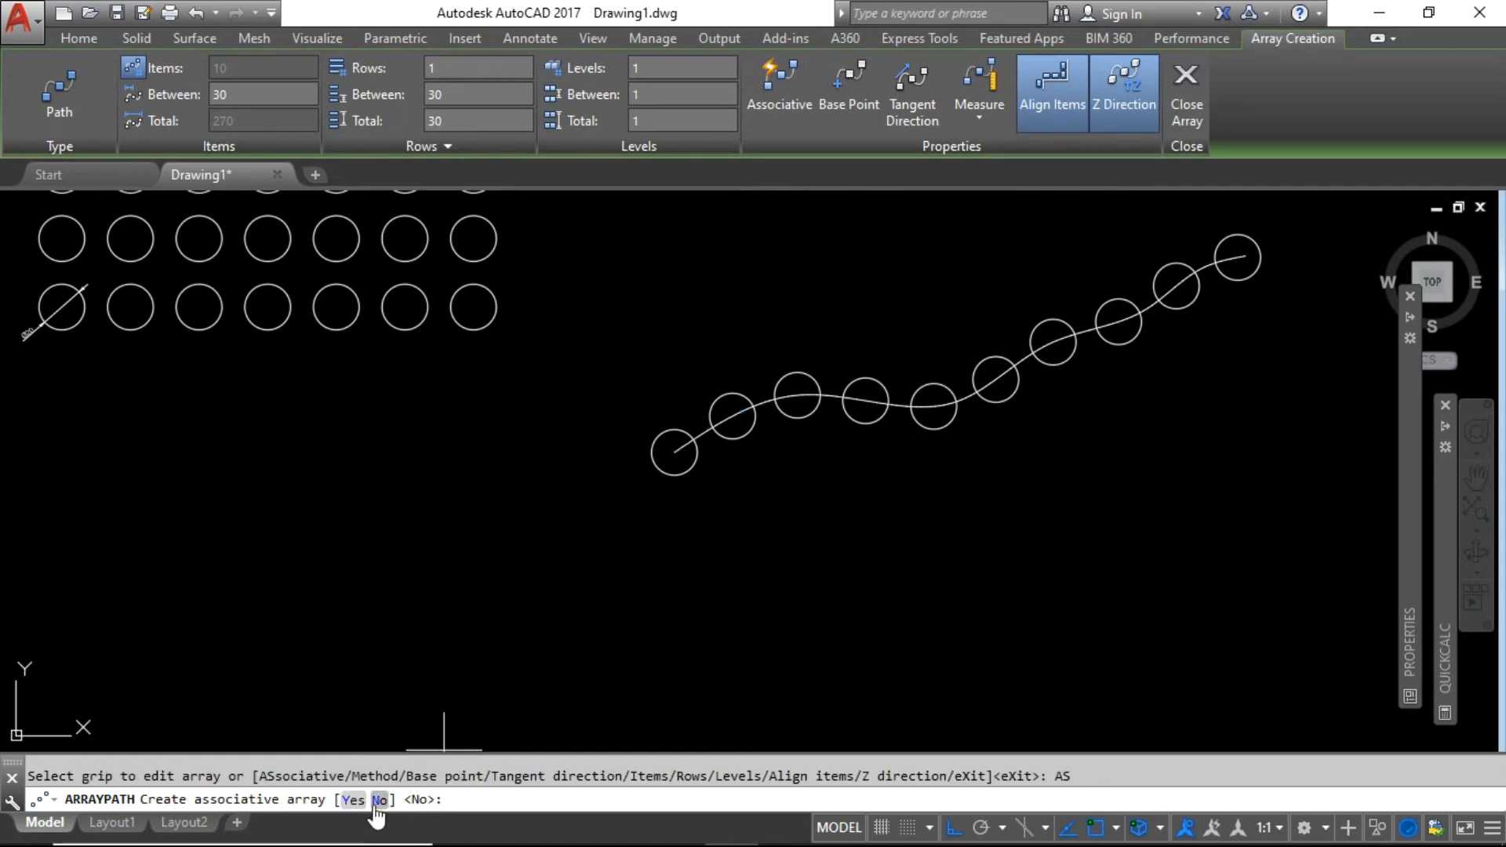
click(353, 800)
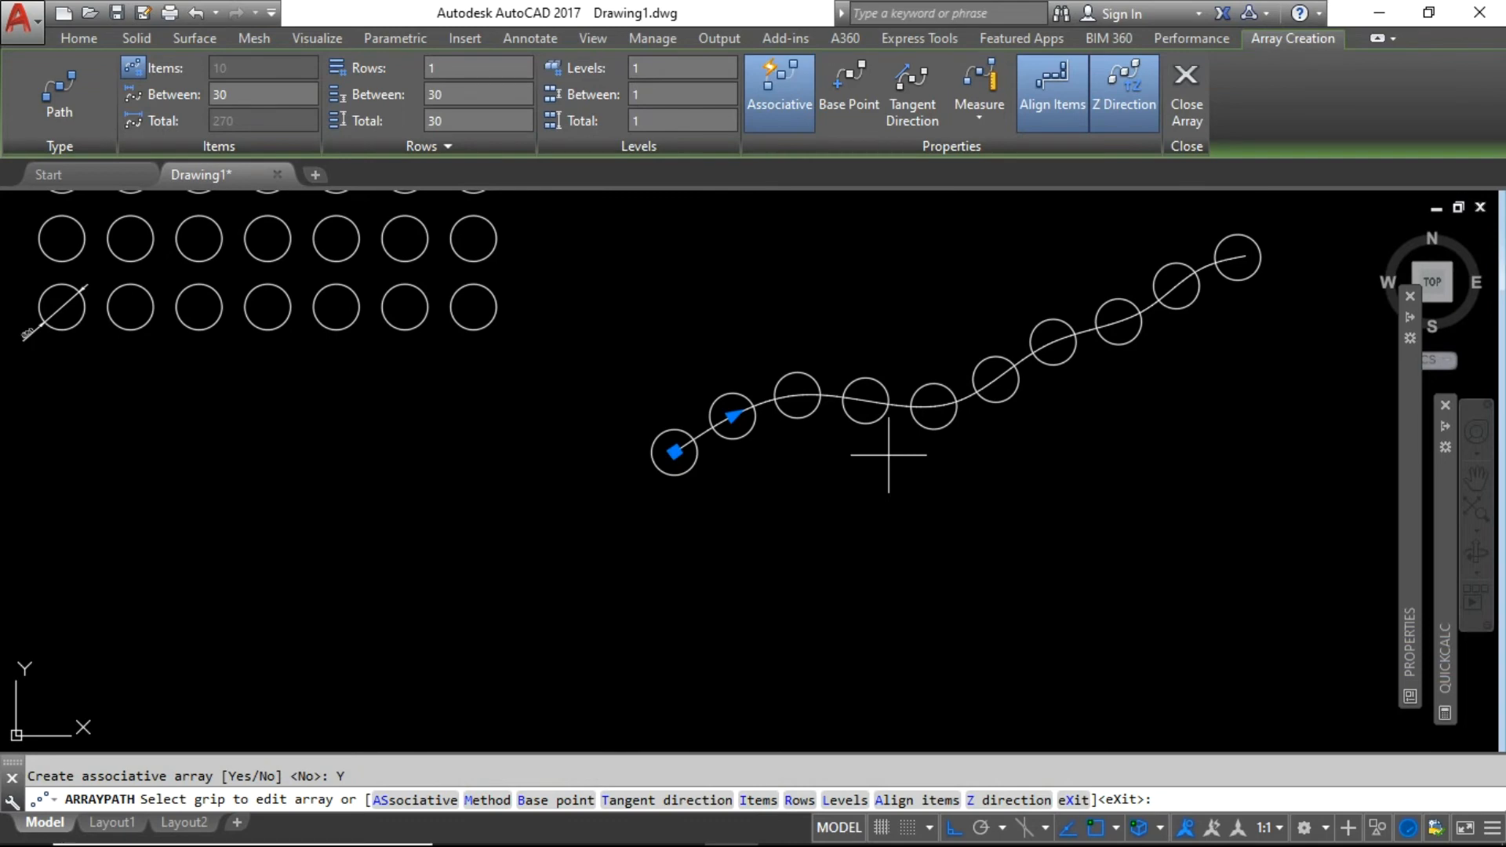
key(Return)
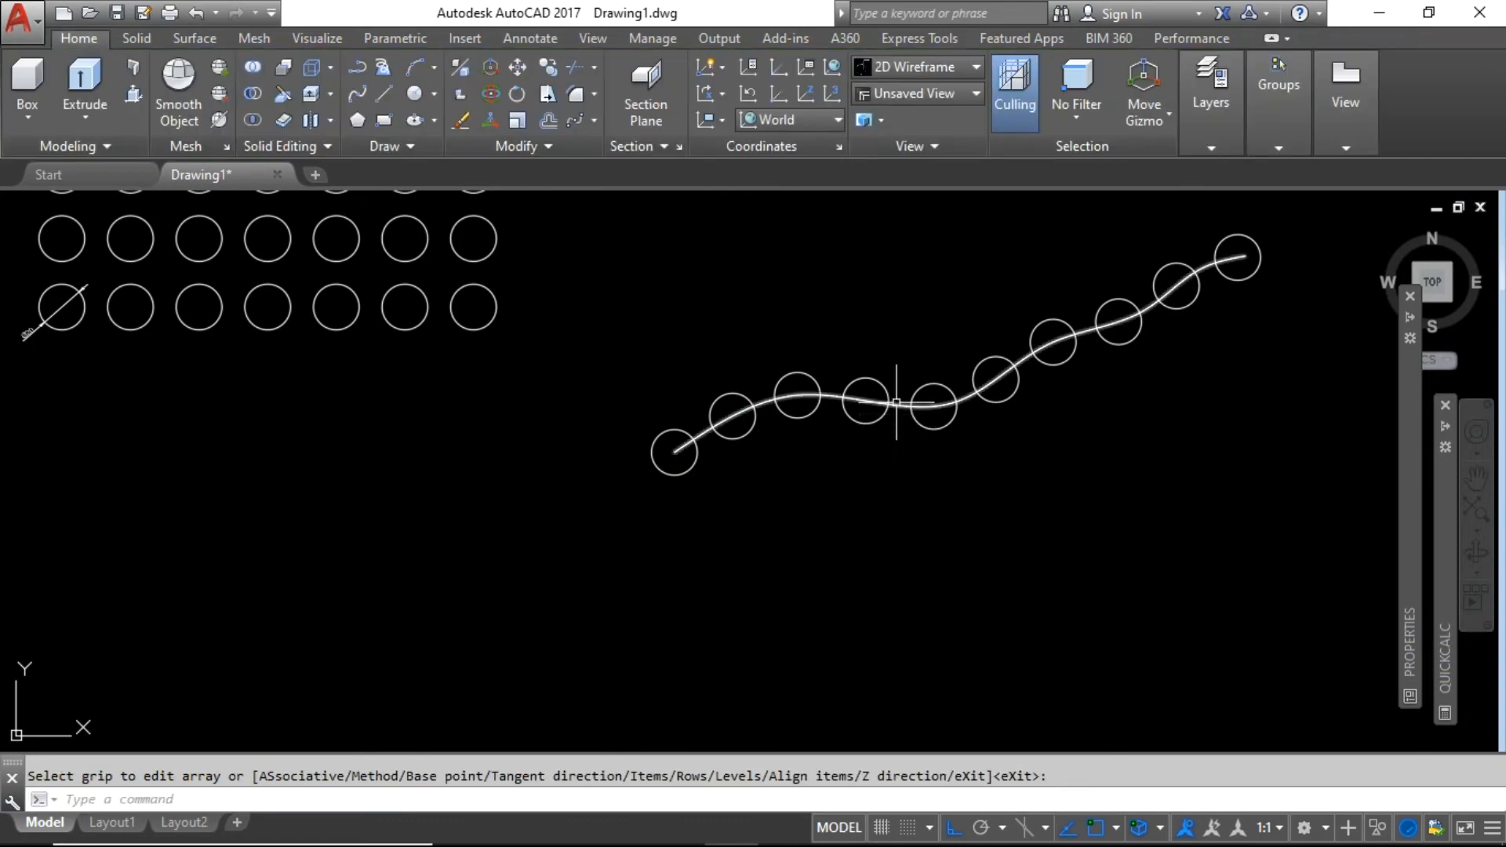
Drag the path array's spline grips straight down to deepen the S-curve and extend its end.
click(896, 403)
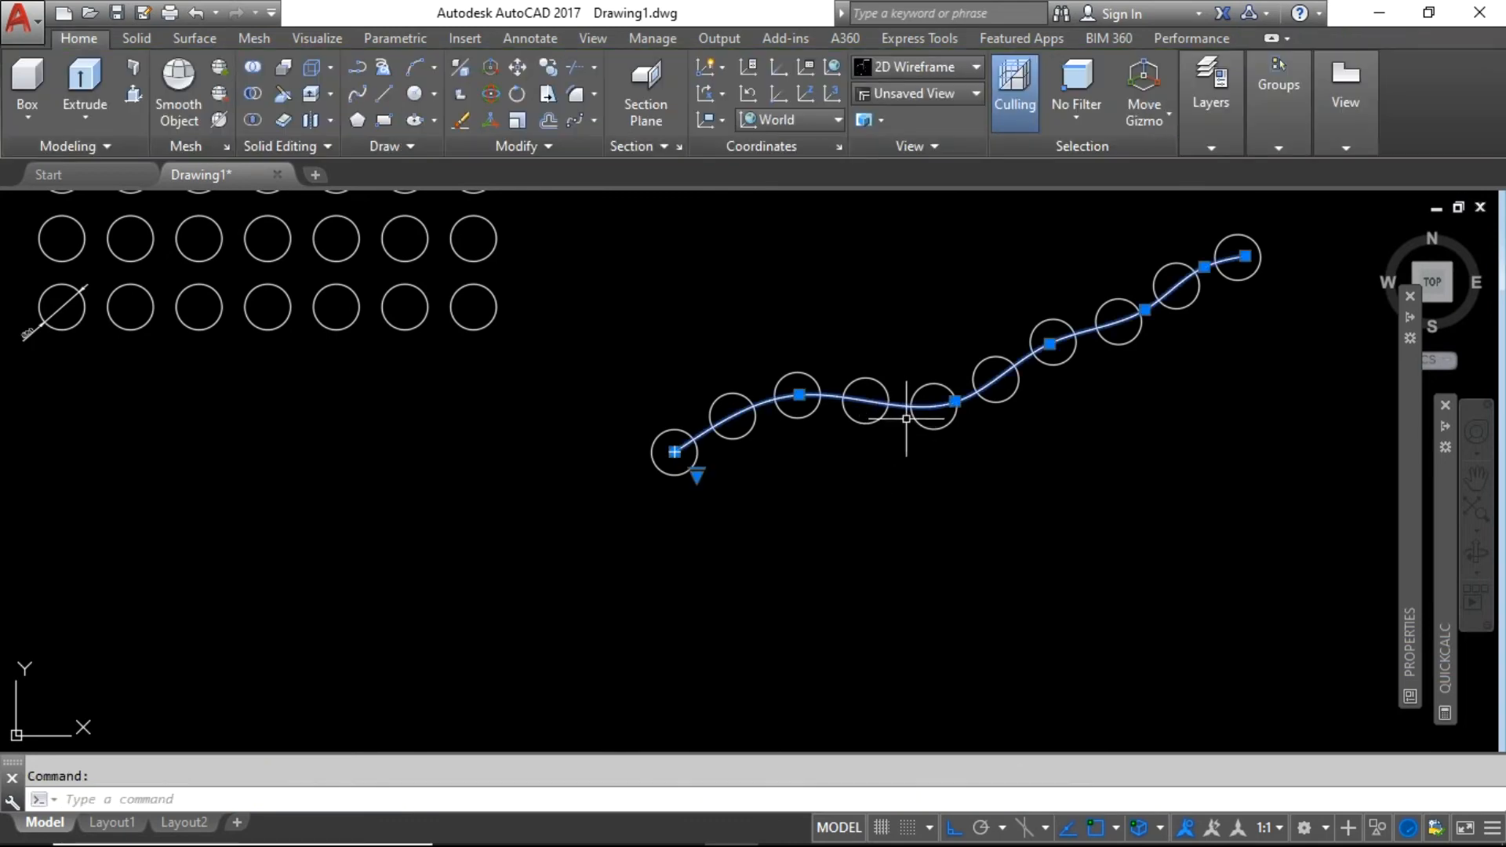
click(955, 401)
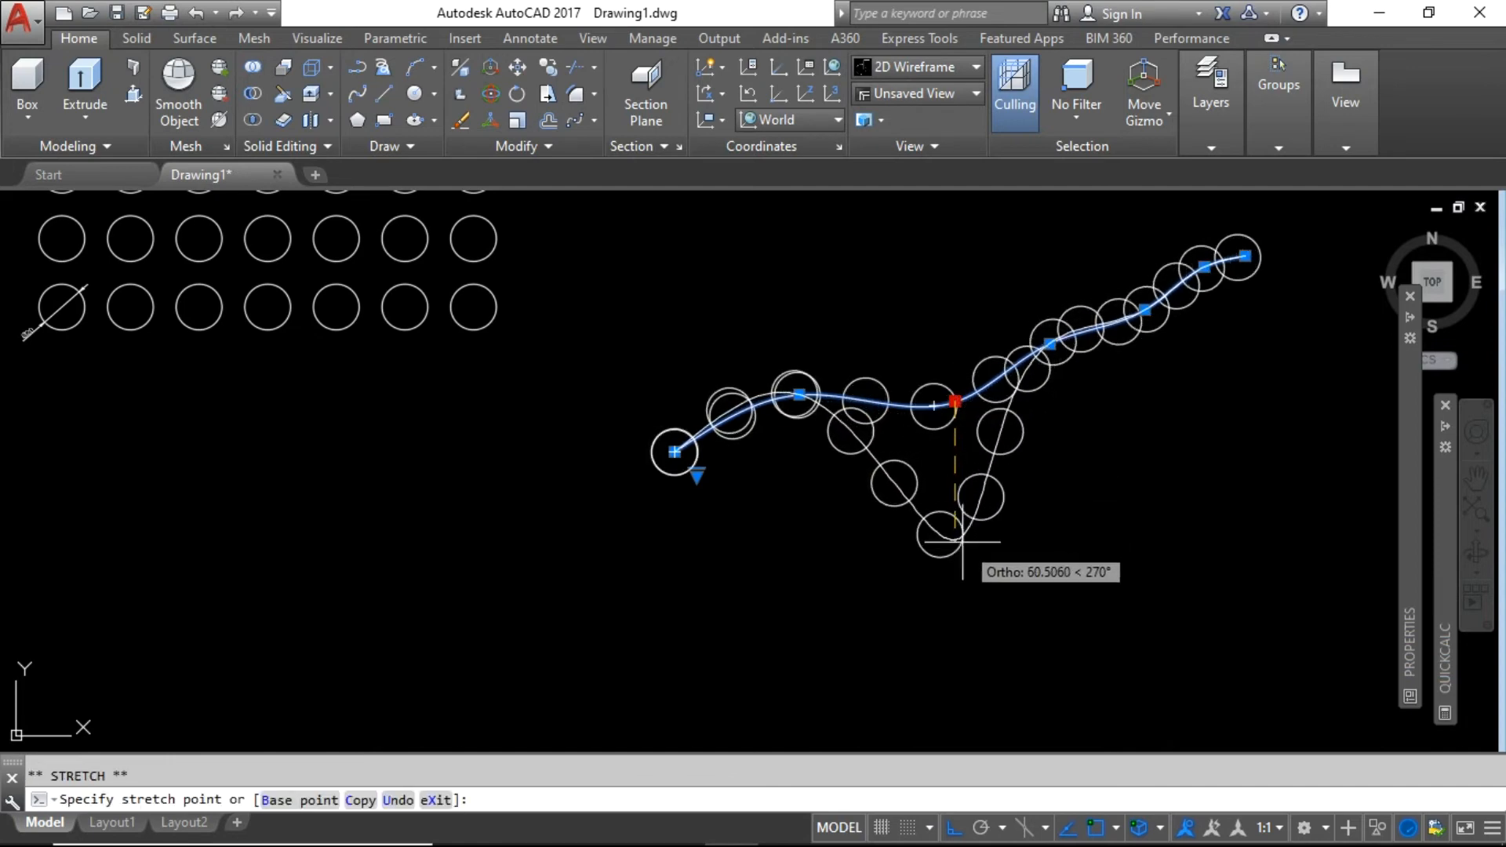
click(958, 546)
click(1049, 343)
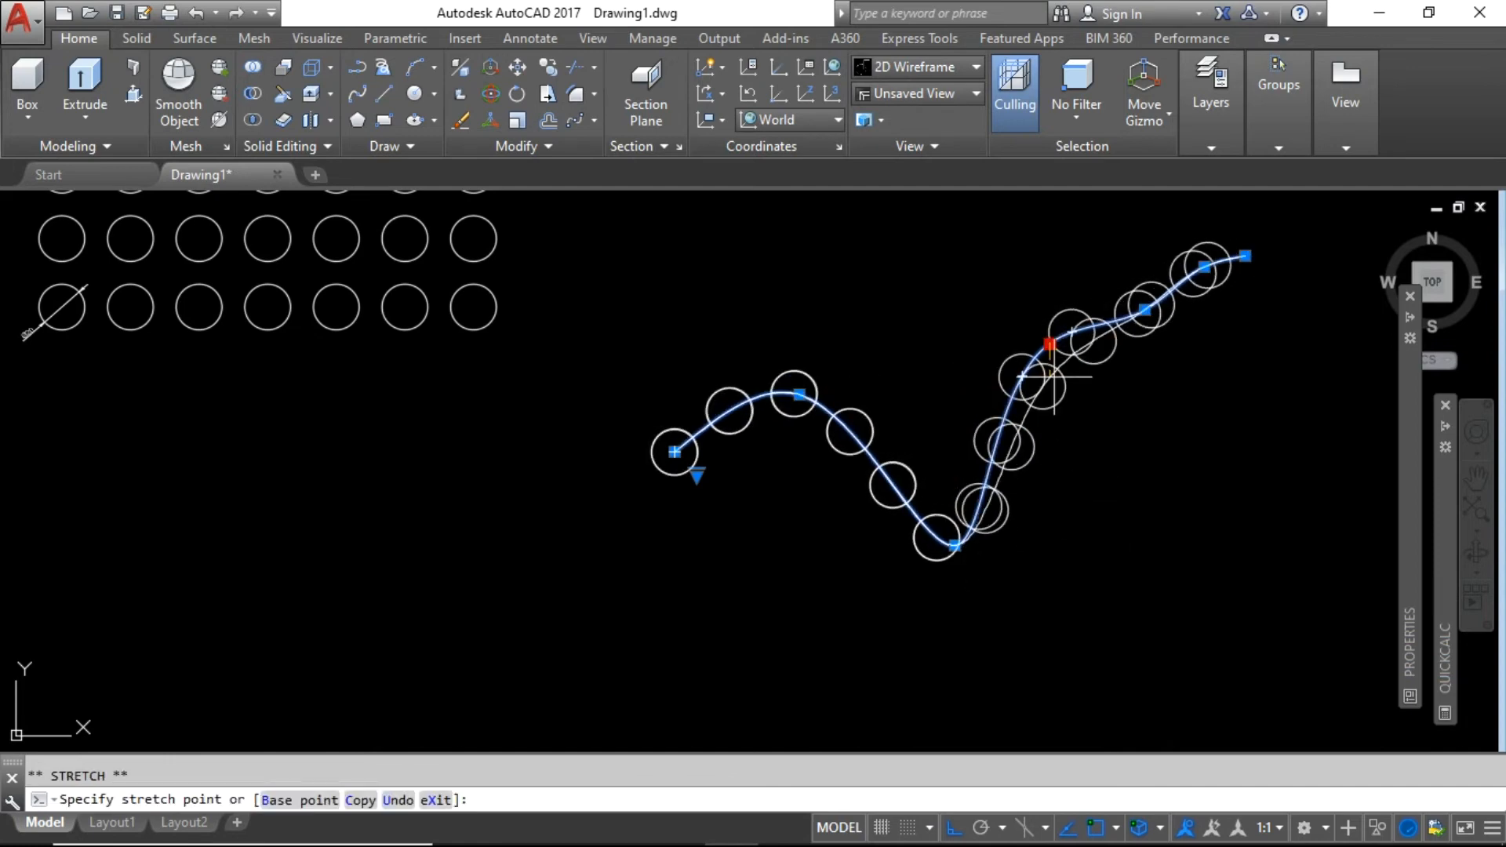
click(1192, 524)
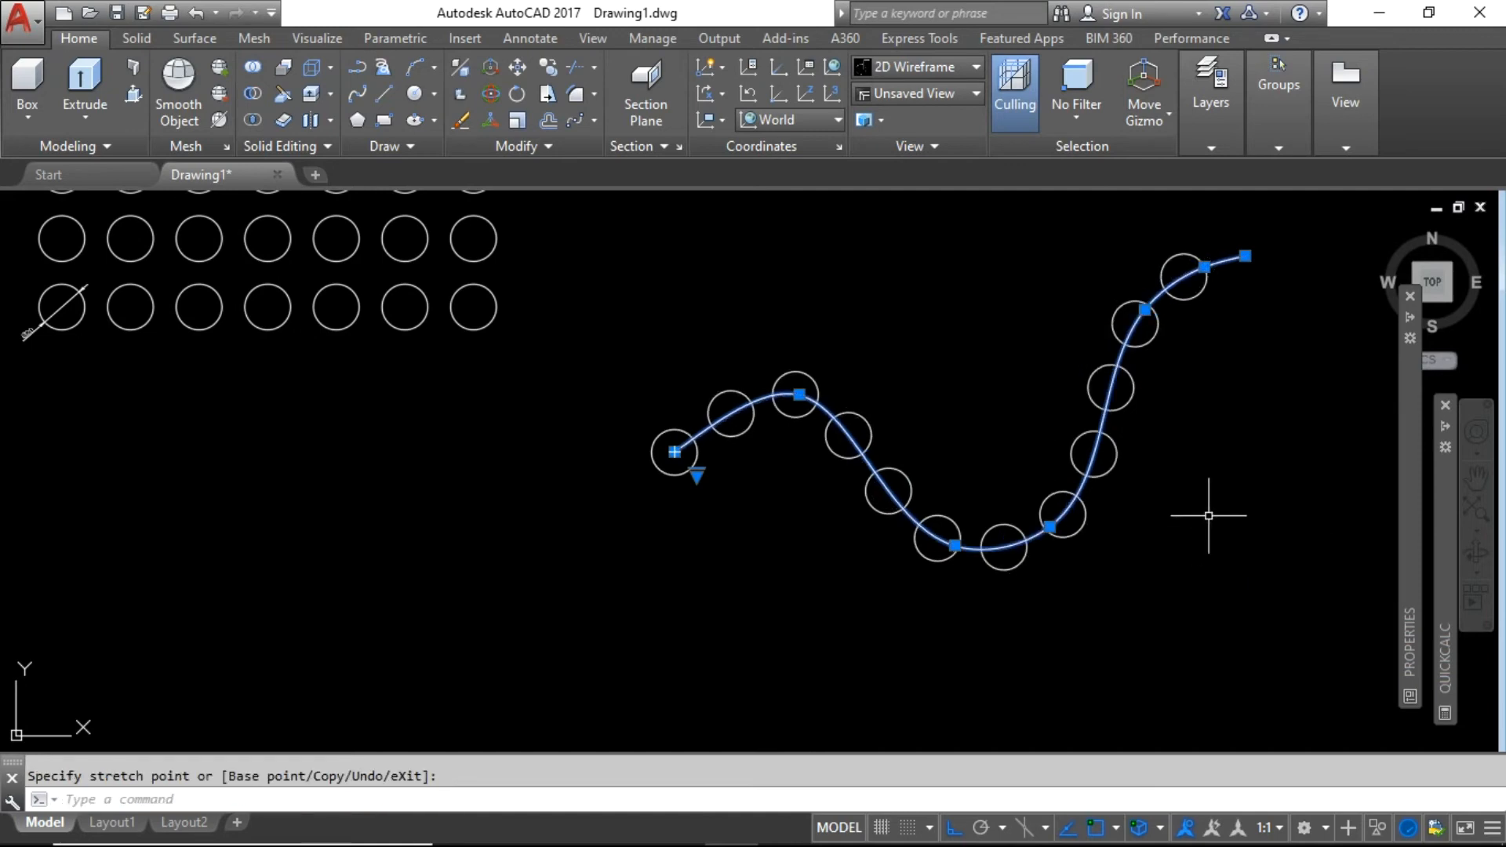
click(1245, 256)
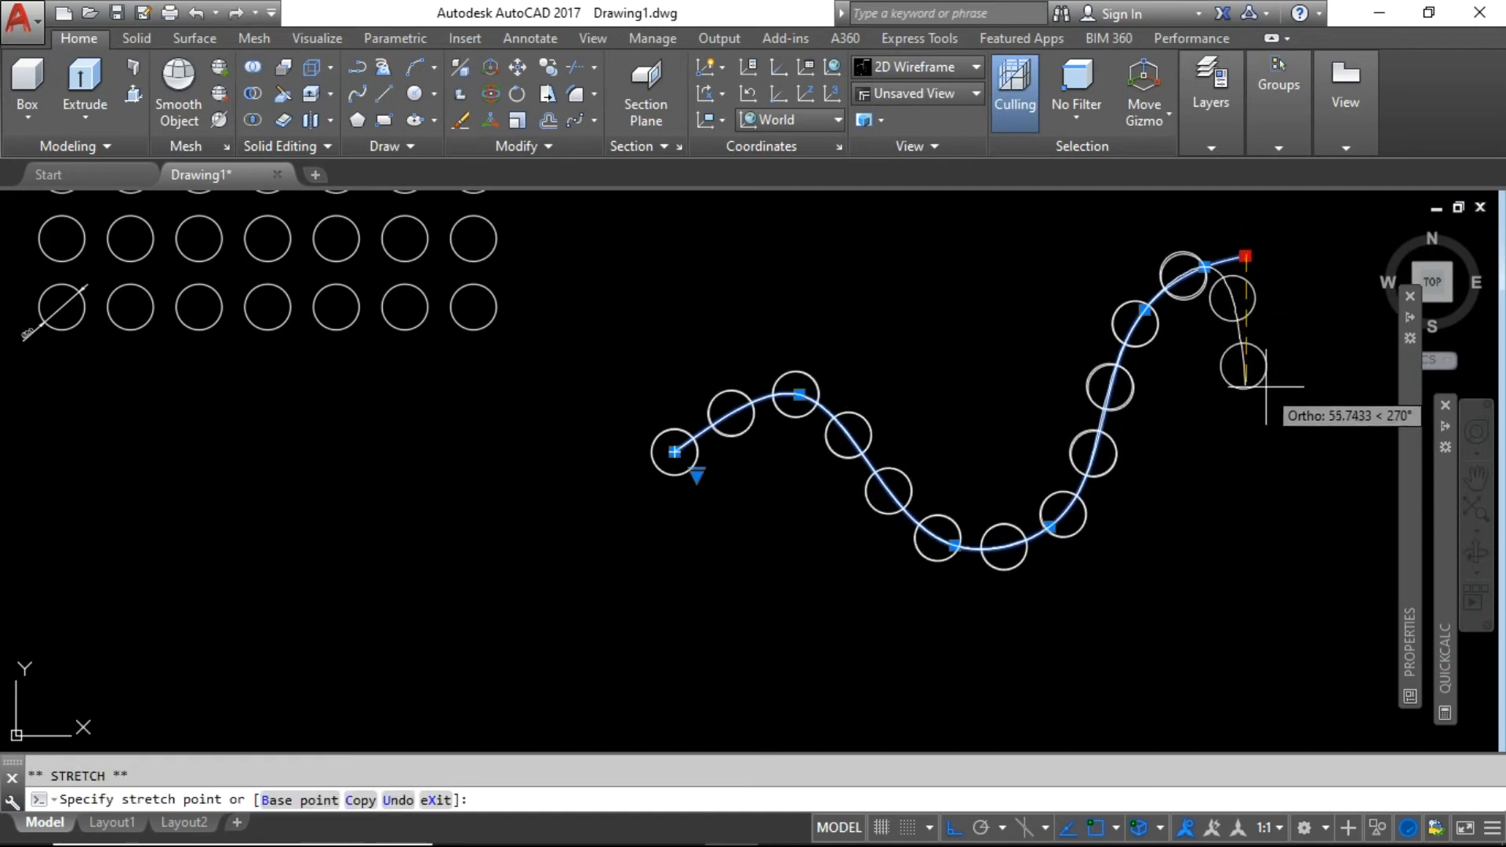
click(1267, 402)
click(1246, 391)
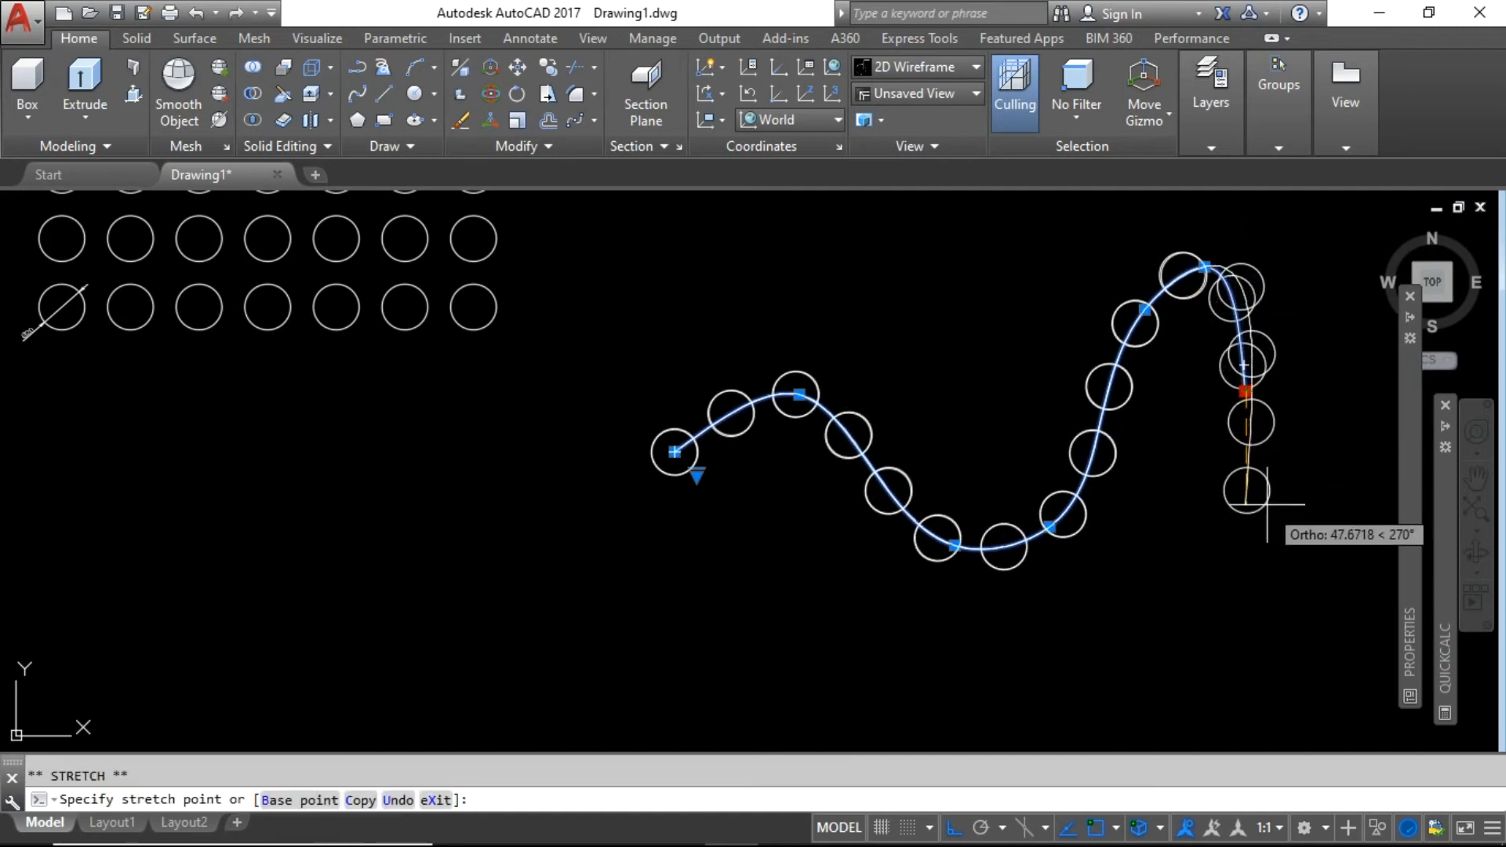
click(1267, 530)
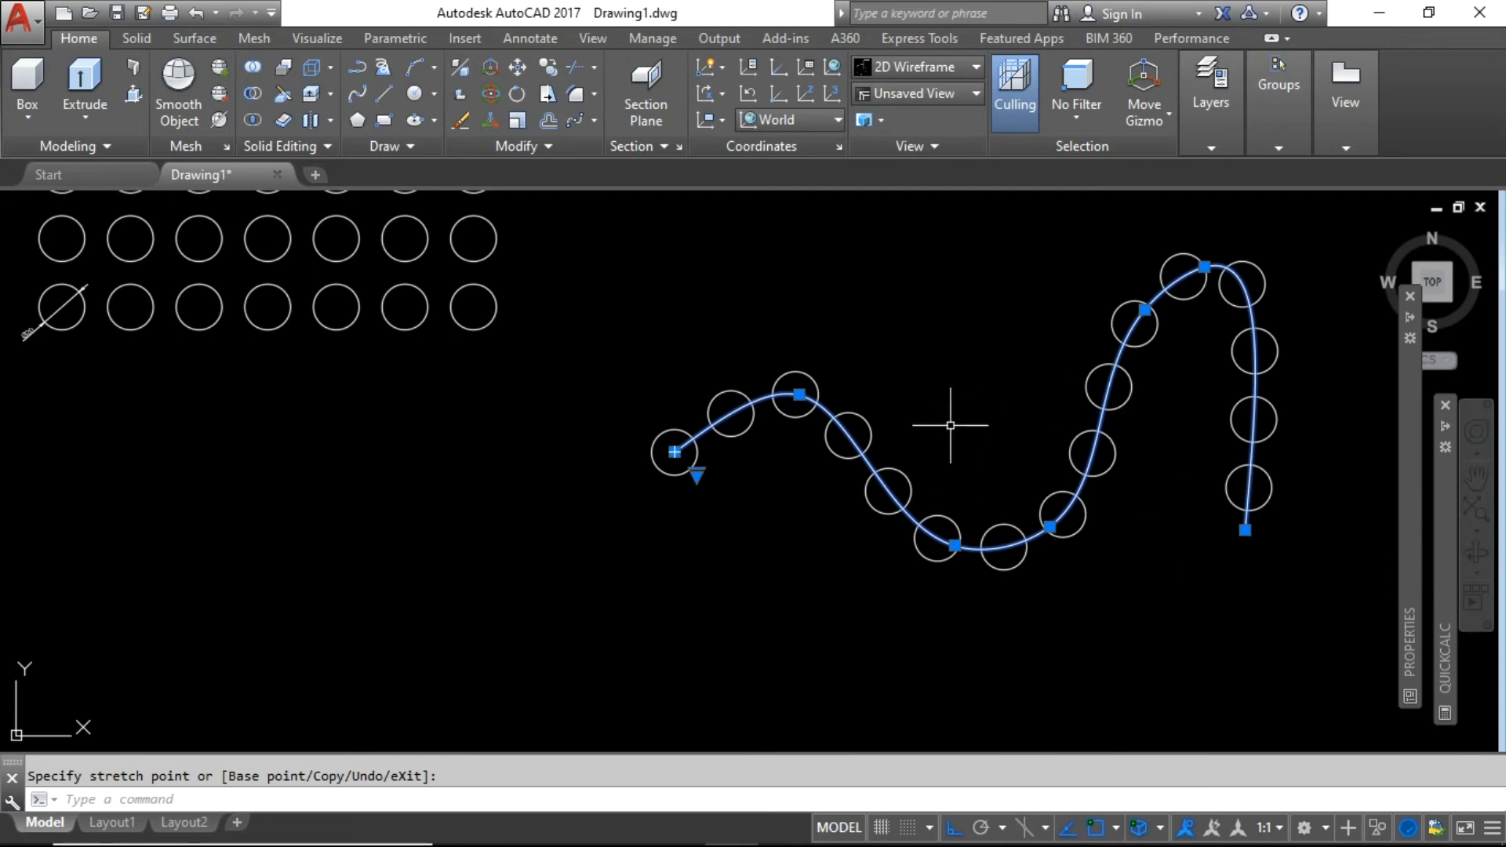
Start a polar array of the small top circle centred on the red circle's centre.
key(Escape)
scroll(1071, 434, down, 4)
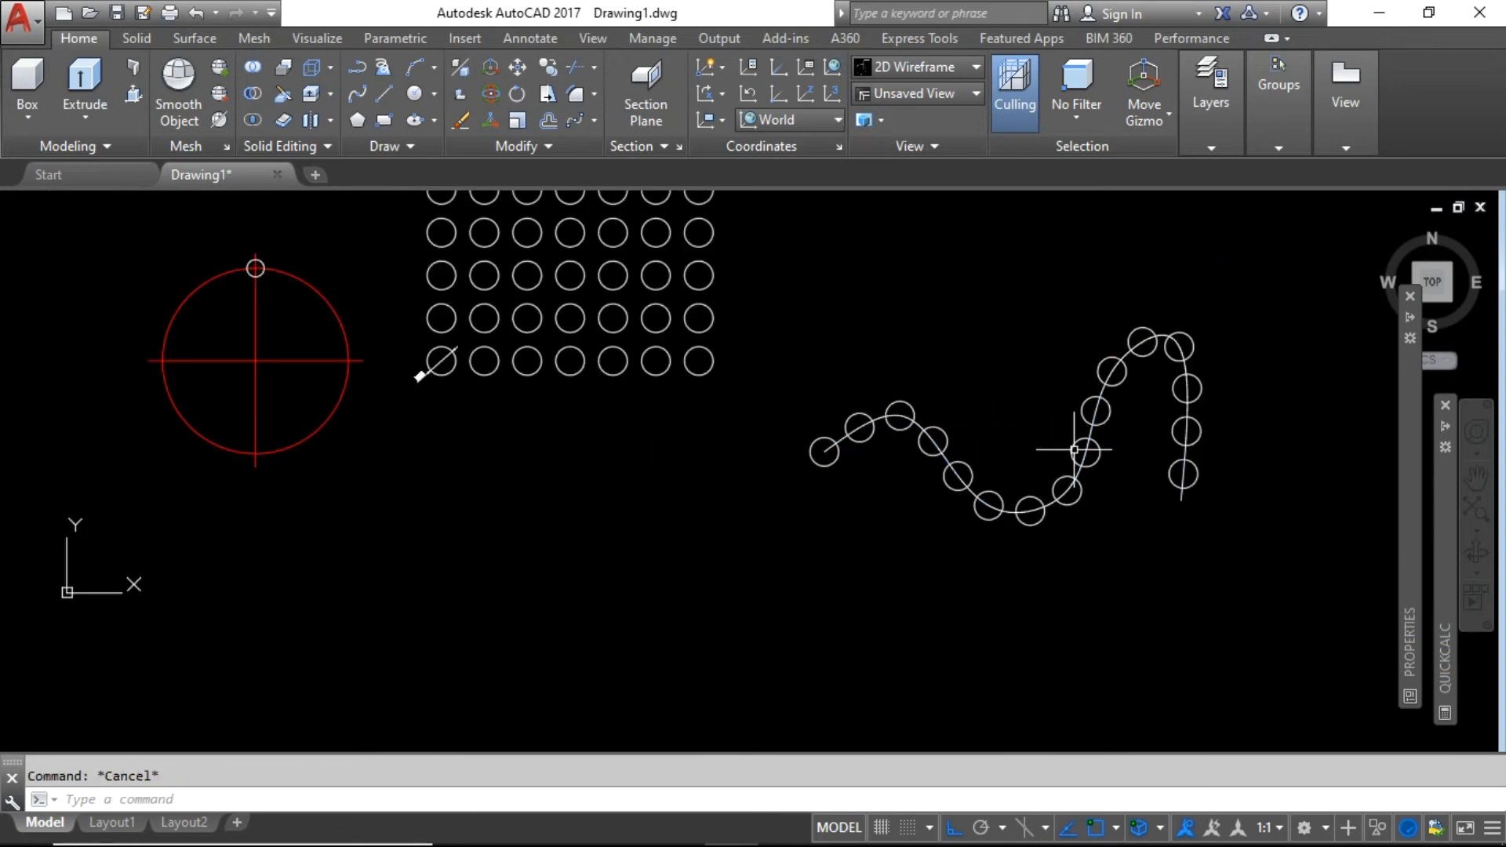
scroll(952, 370, up, 2)
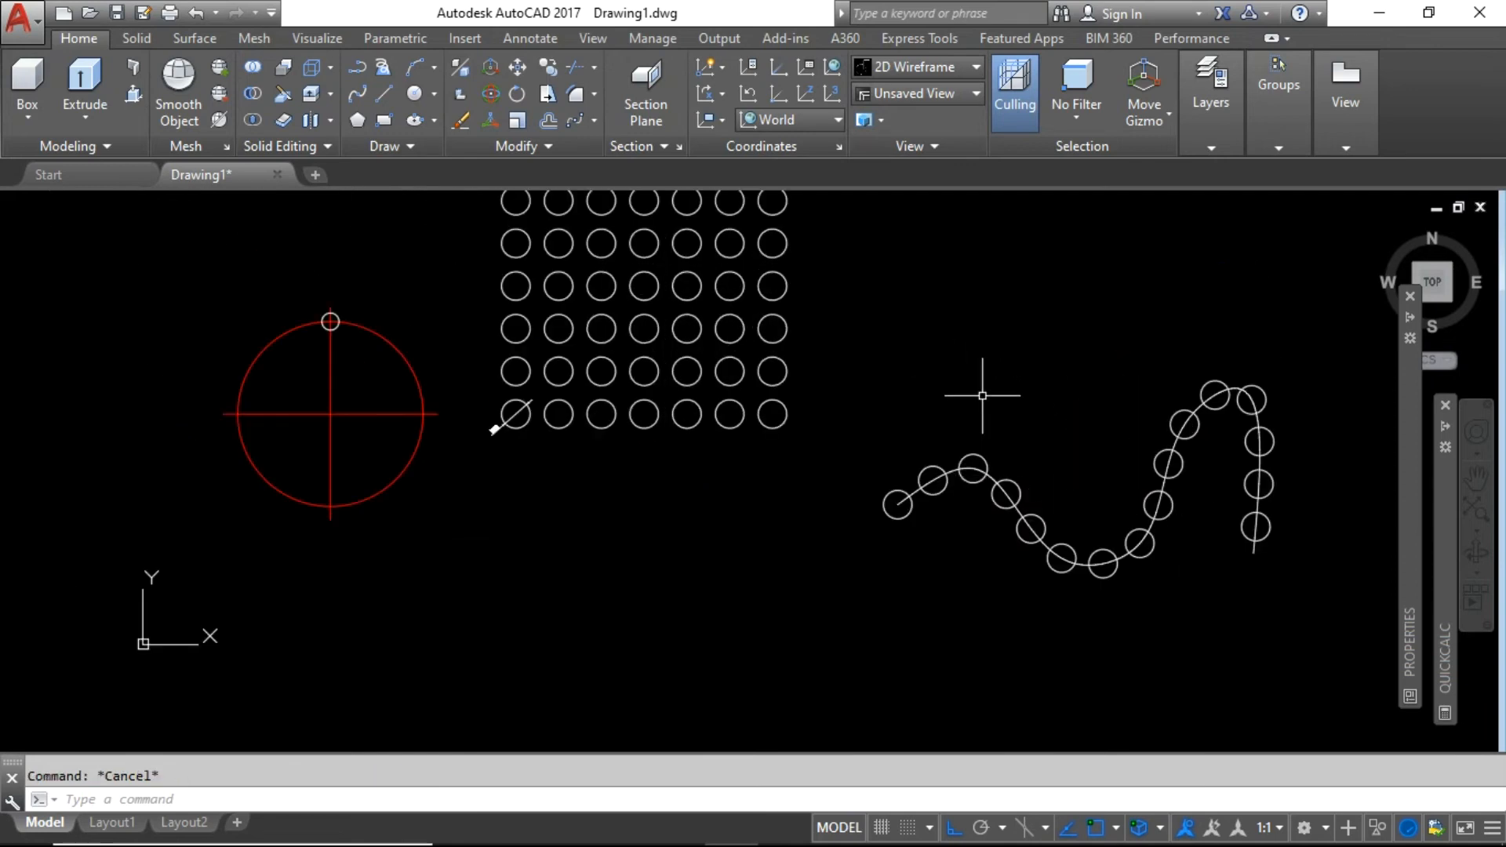
scroll(965, 385, down, 2)
scroll(534, 364, up, 2)
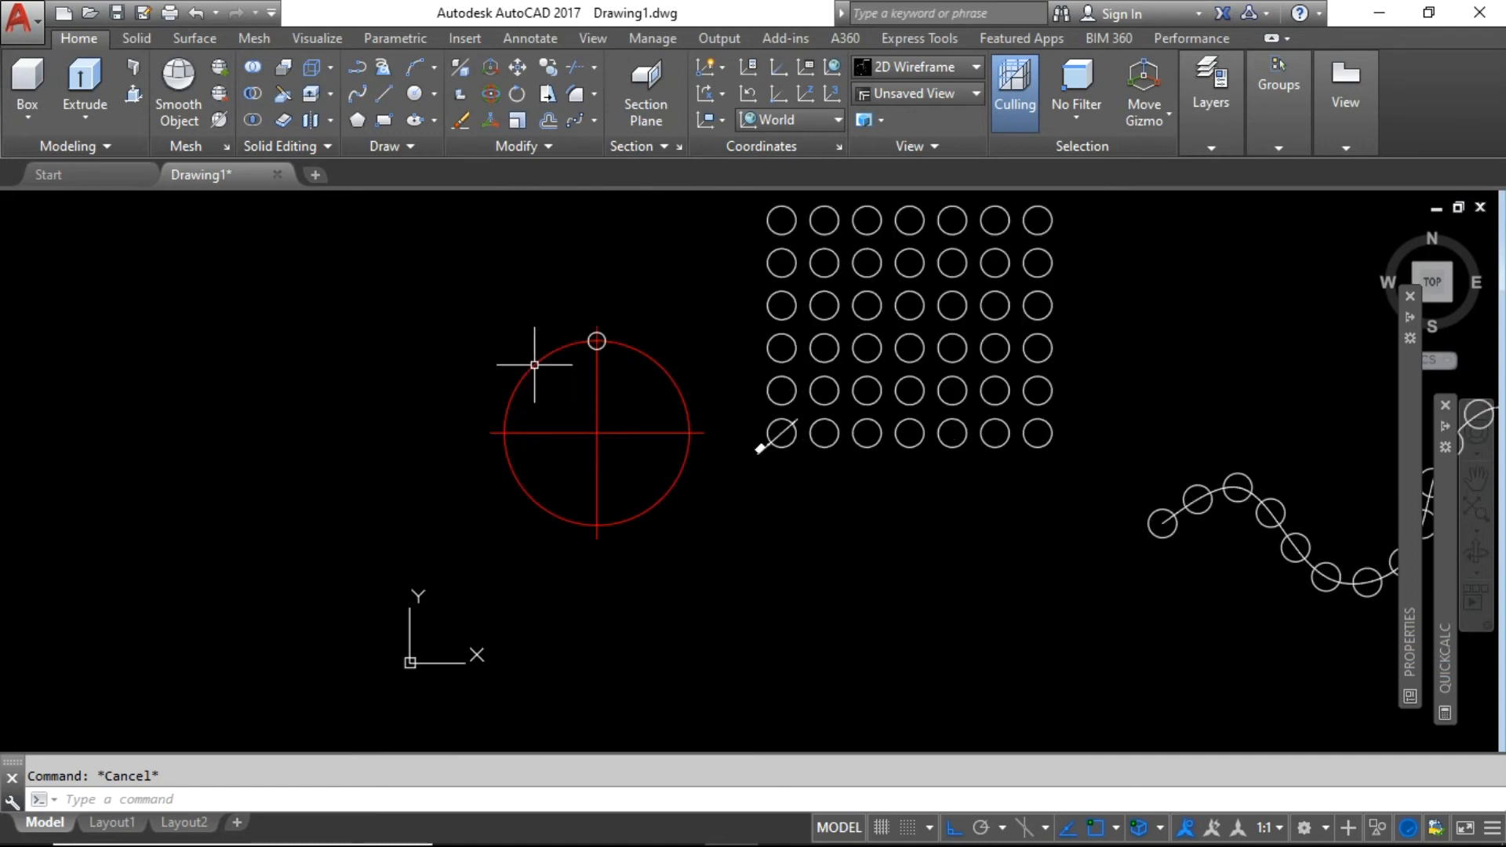
scroll(604, 363, up, 2)
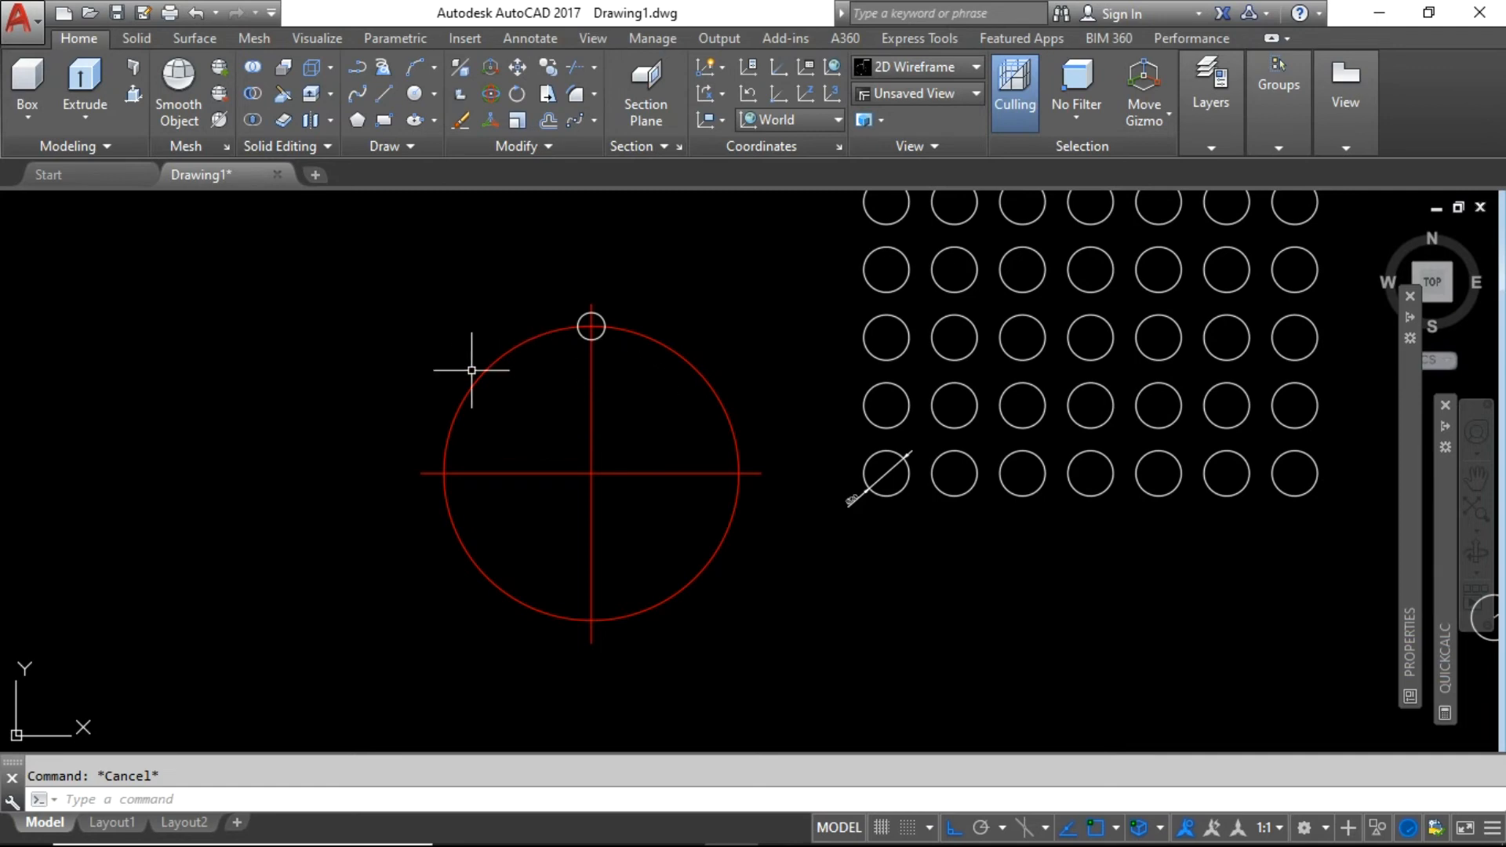
click(597, 120)
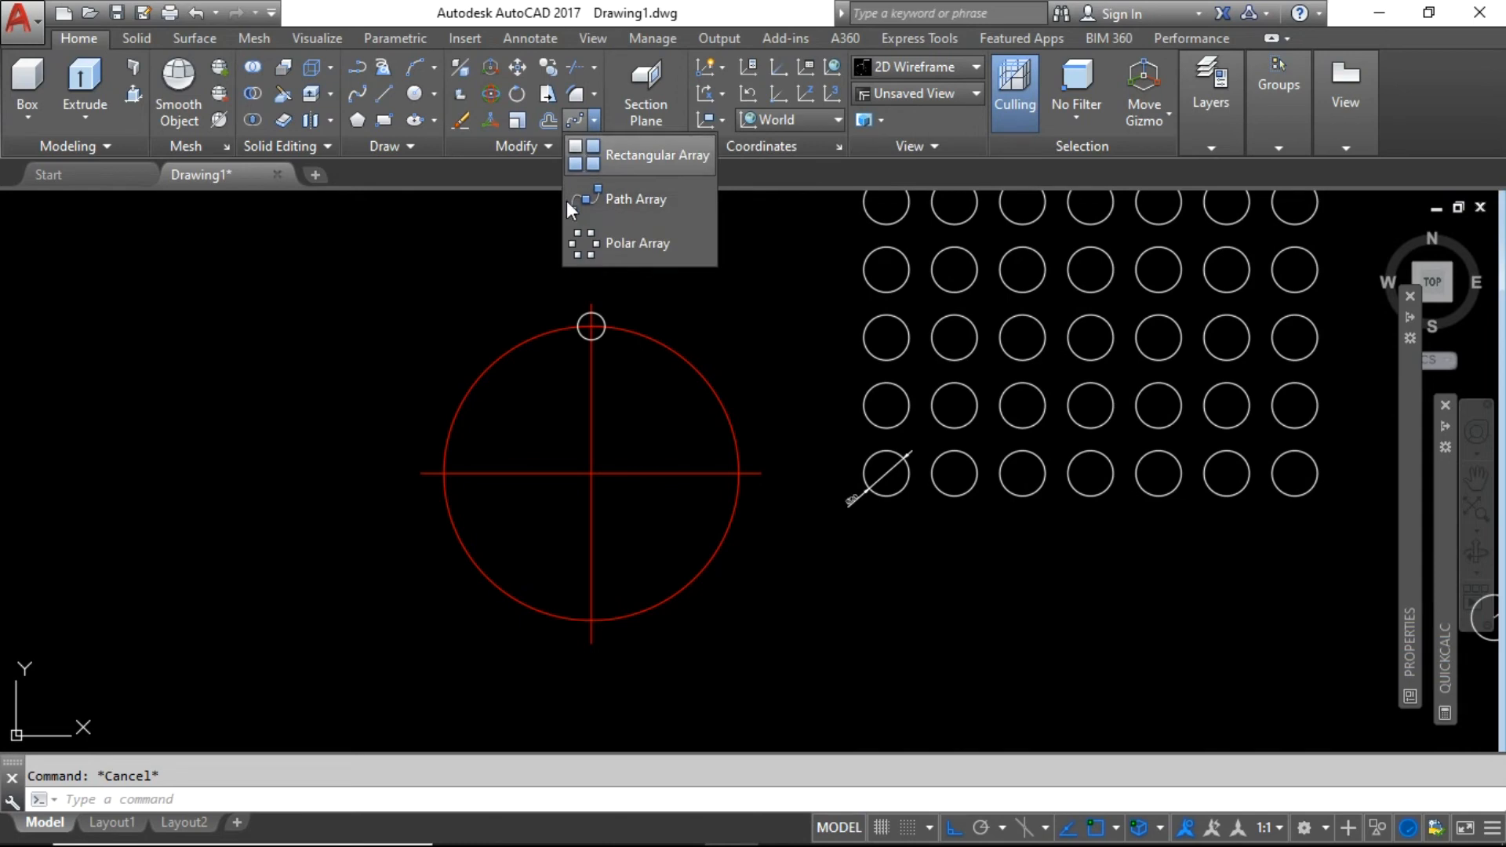
click(645, 244)
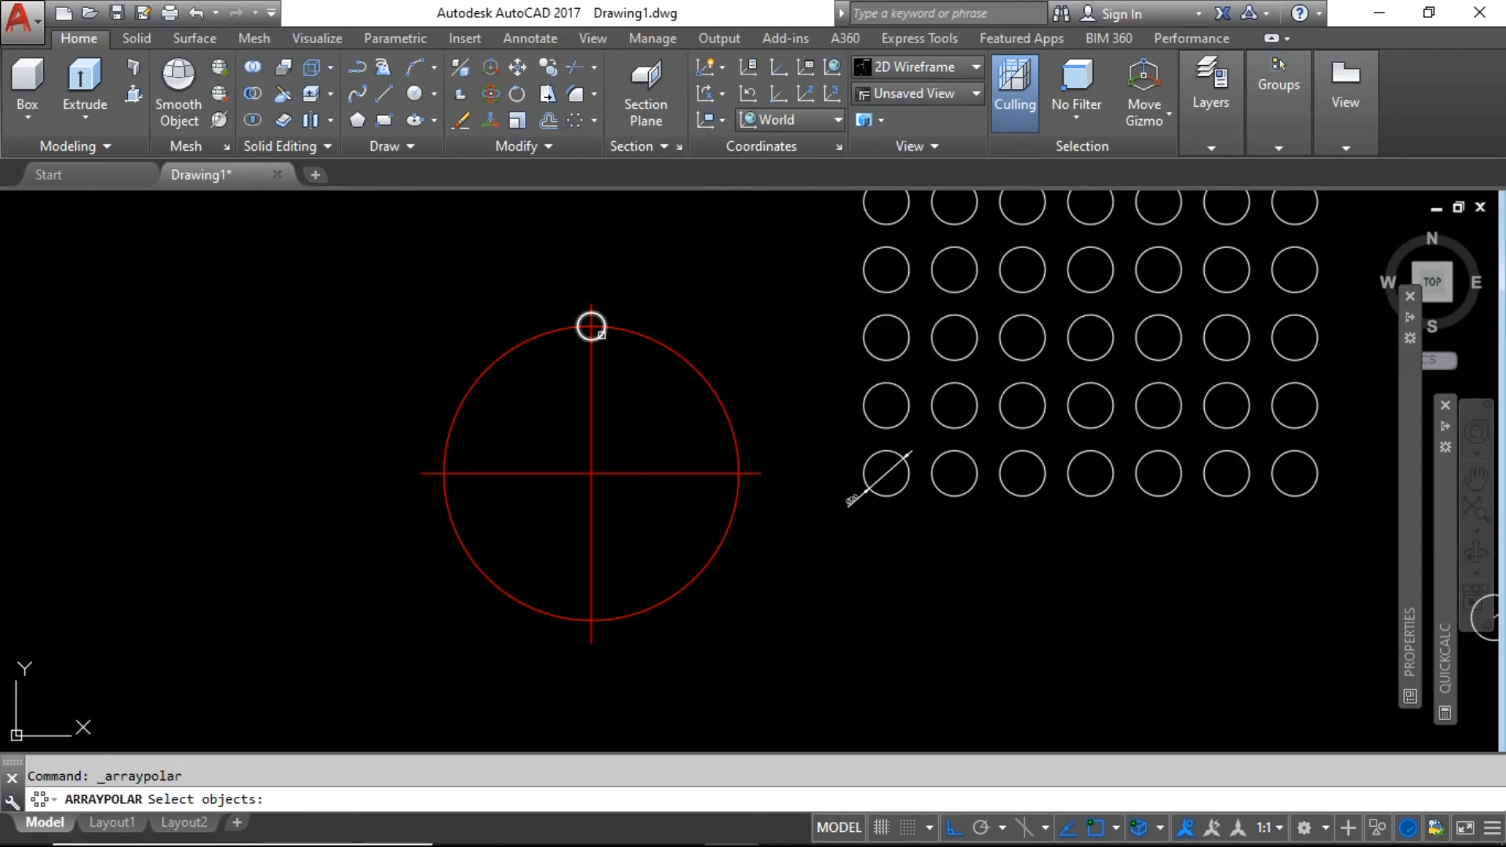
click(592, 326)
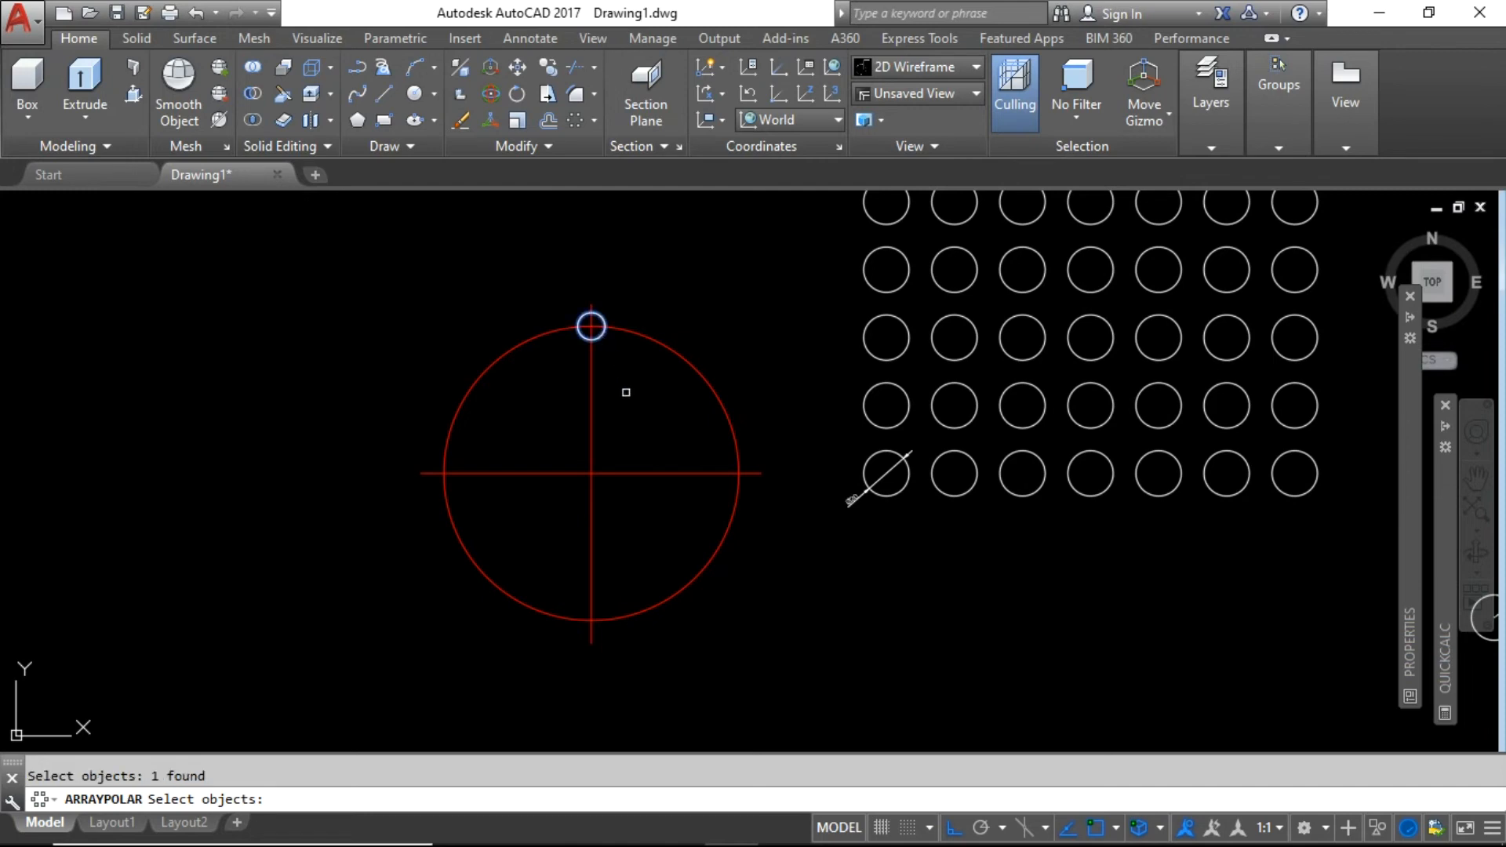
key(Return)
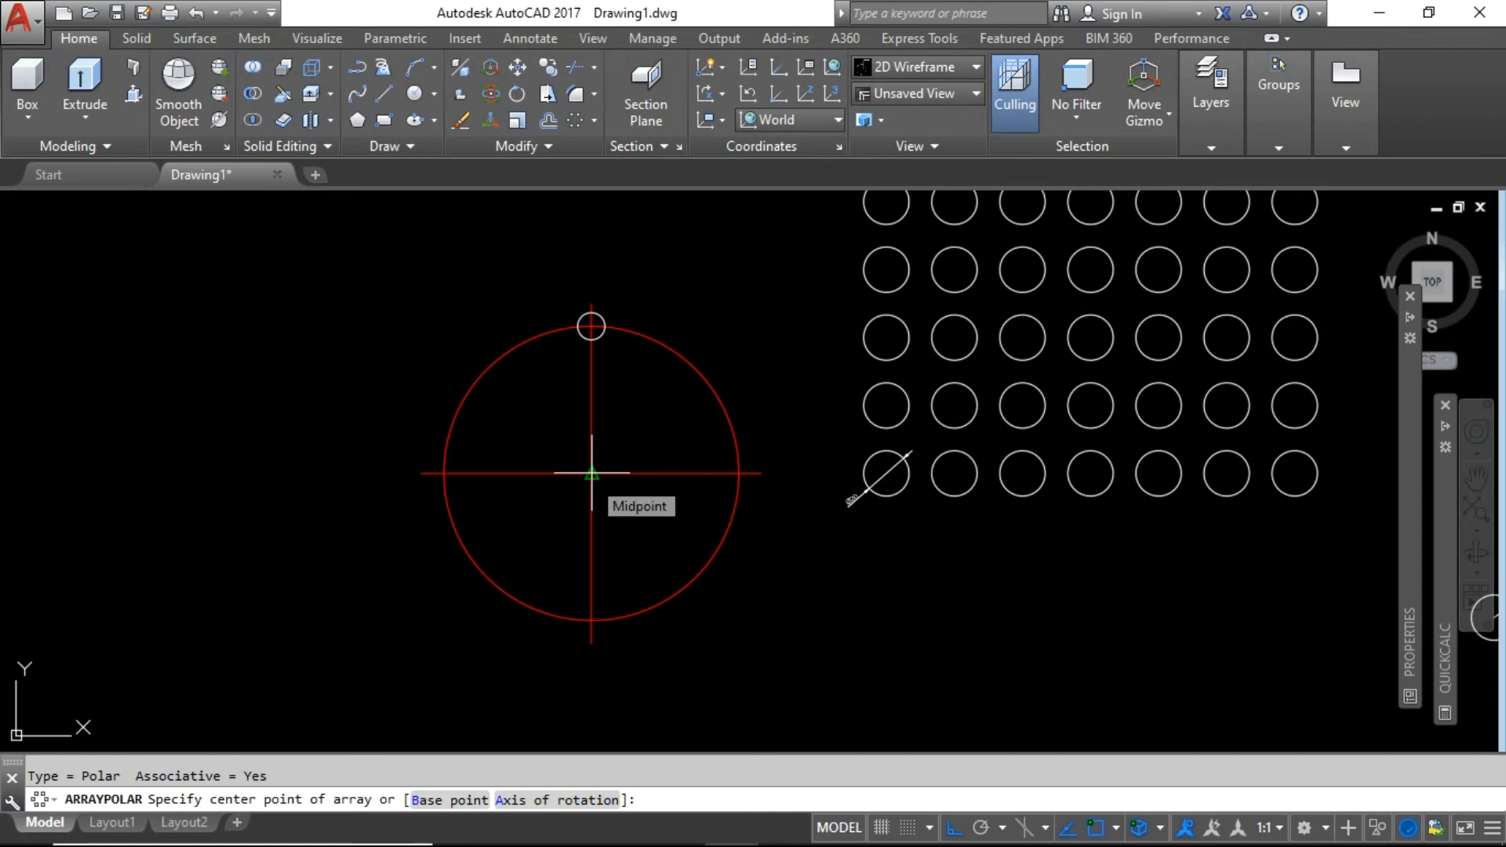
click(592, 473)
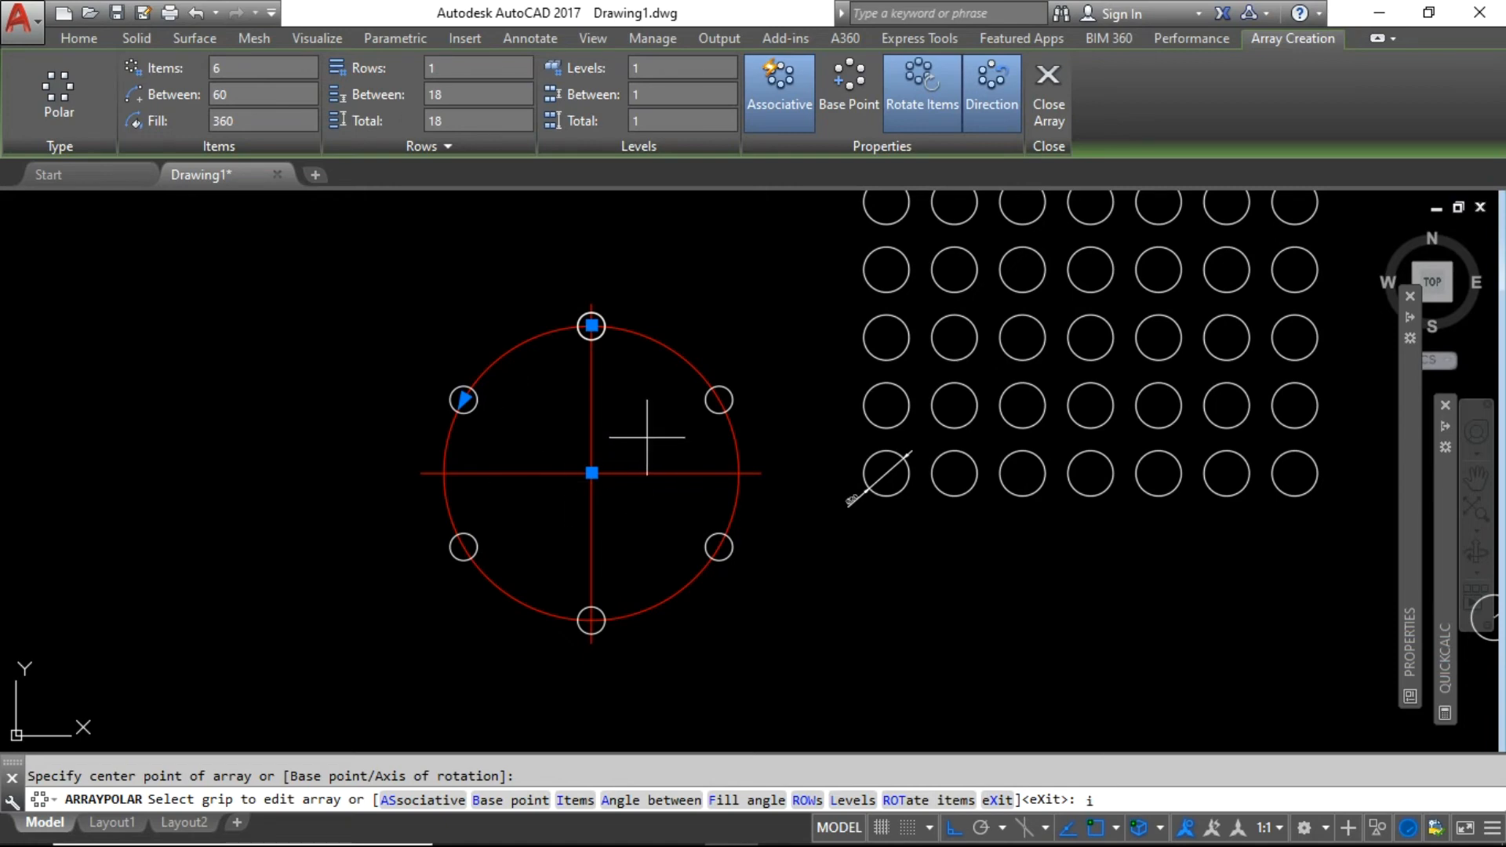
Set the polar array to 8 items and close the array command.
key(Return)
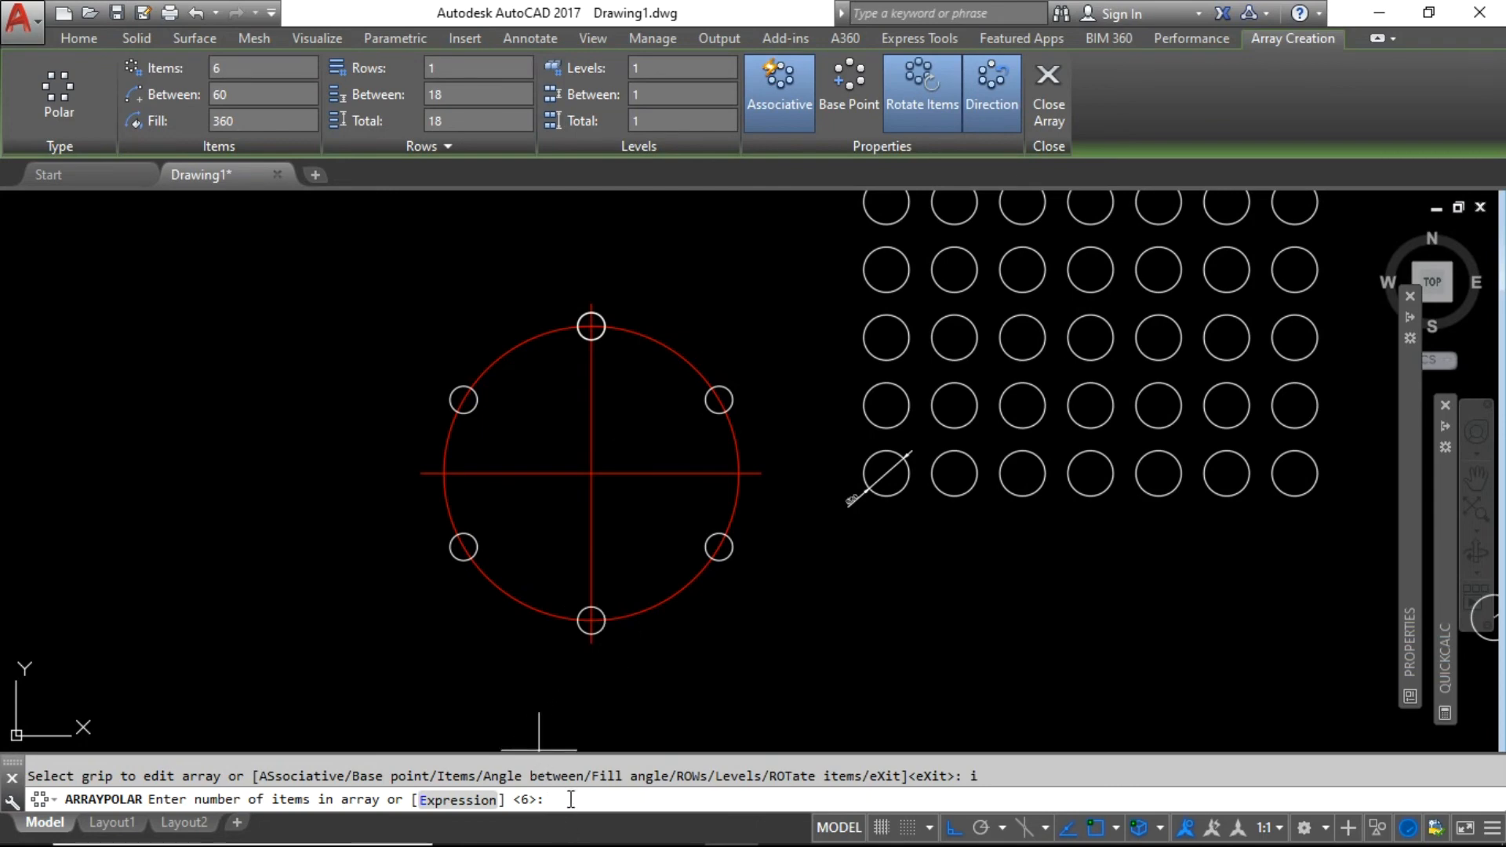
text(8)
key(Return)
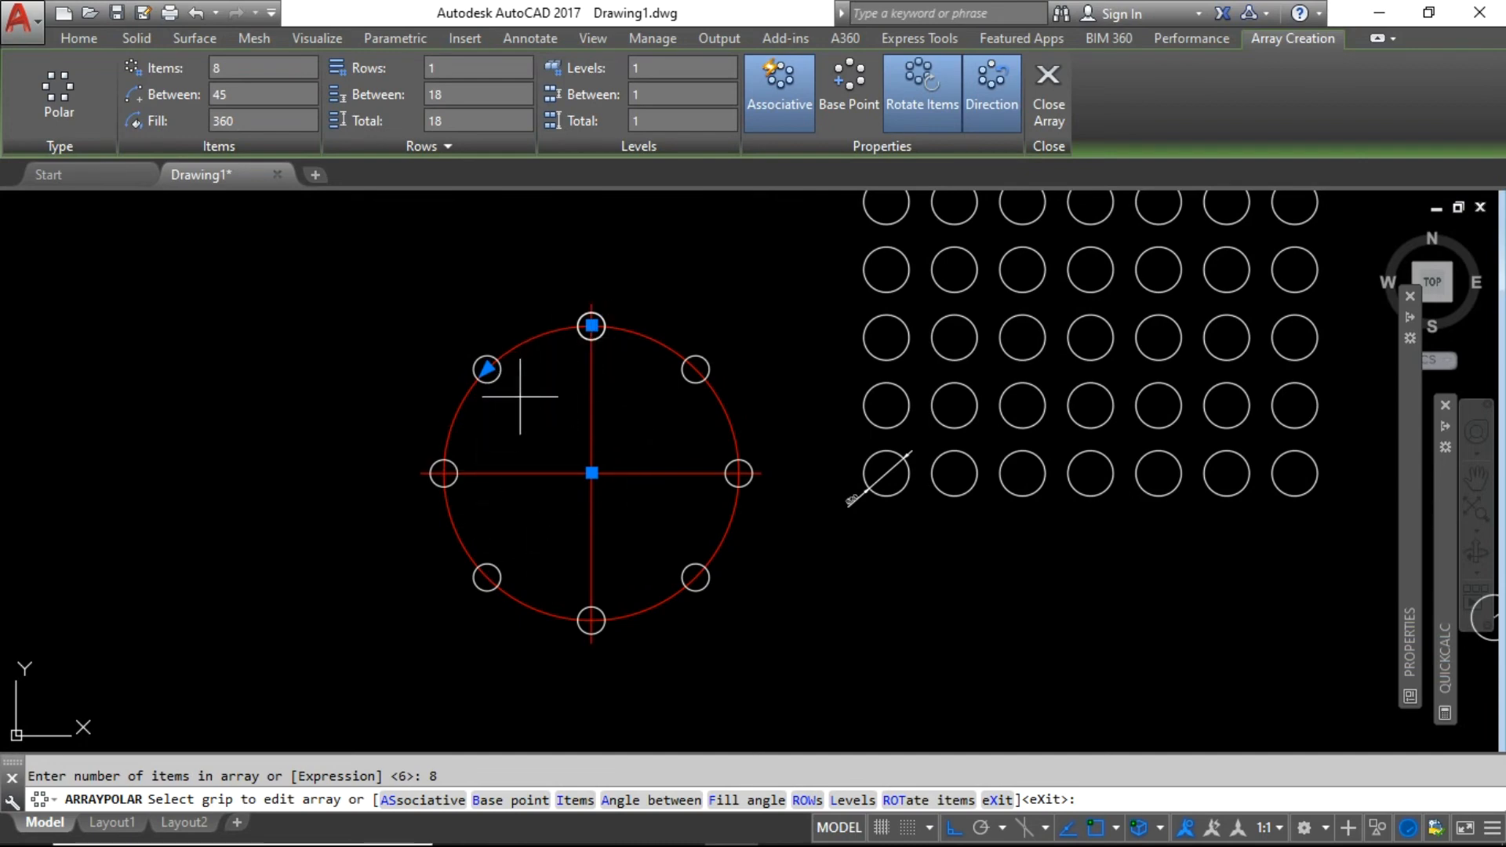
key(Escape)
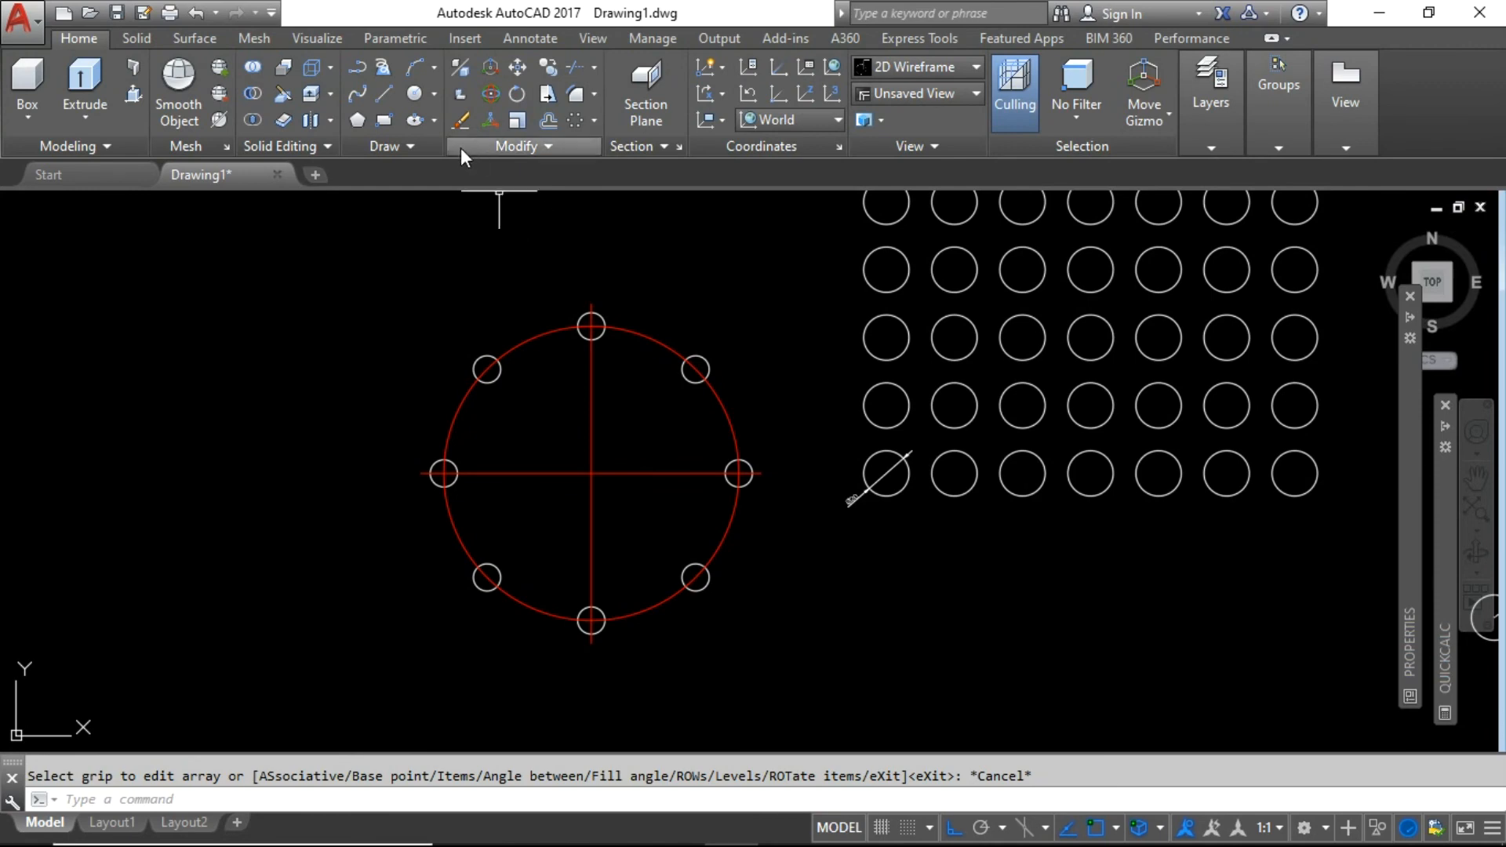
Draw a line from the upper-left small circle to the red circle's centre.
click(384, 94)
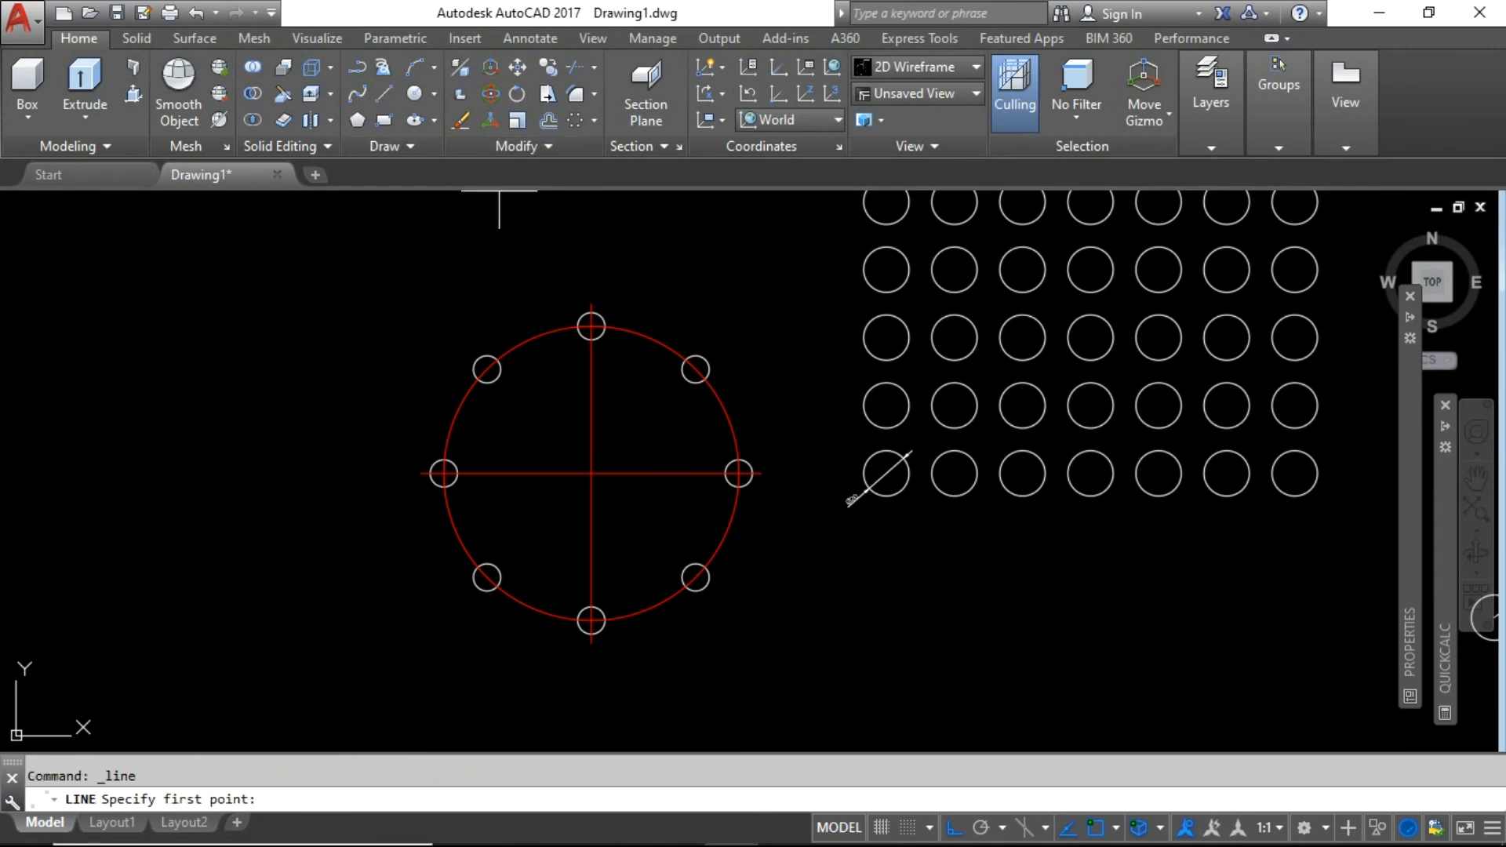
click(486, 368)
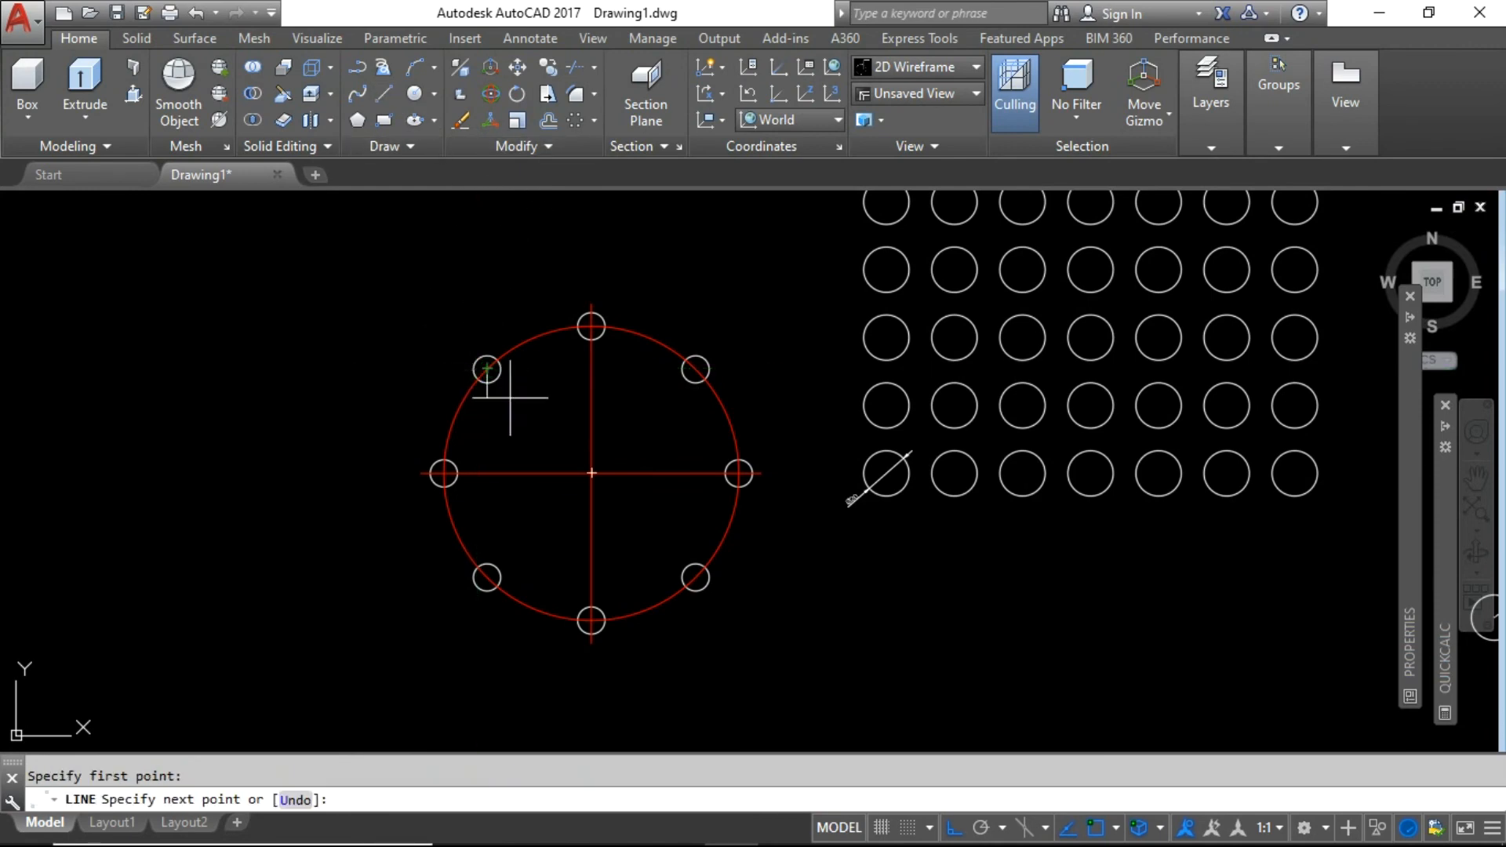
click(591, 473)
key(Return)
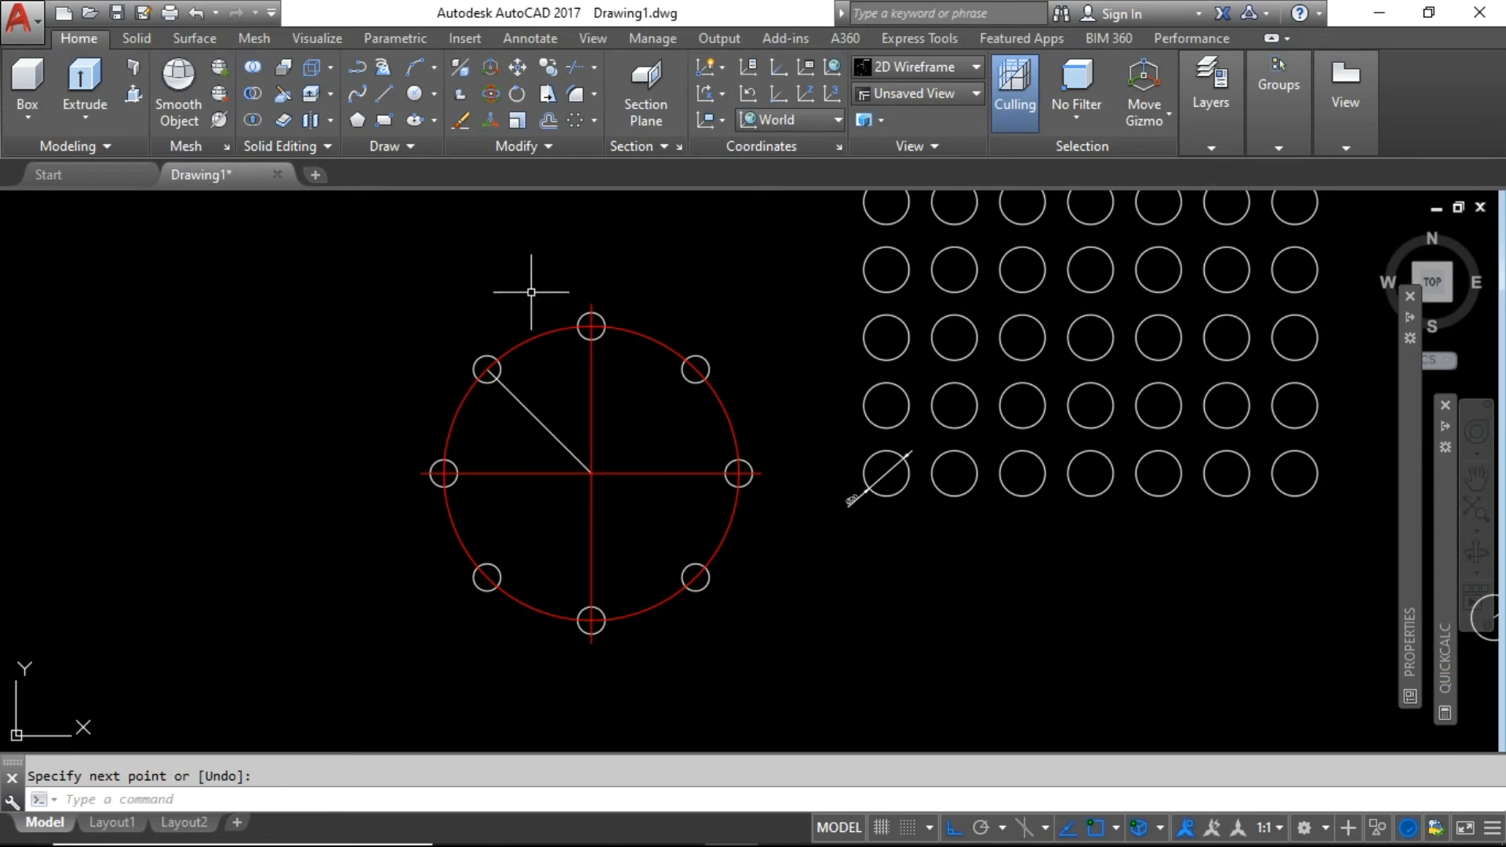
Add an angular dimension marking the 45° between the diagonal line and the vertical line.
click(539, 37)
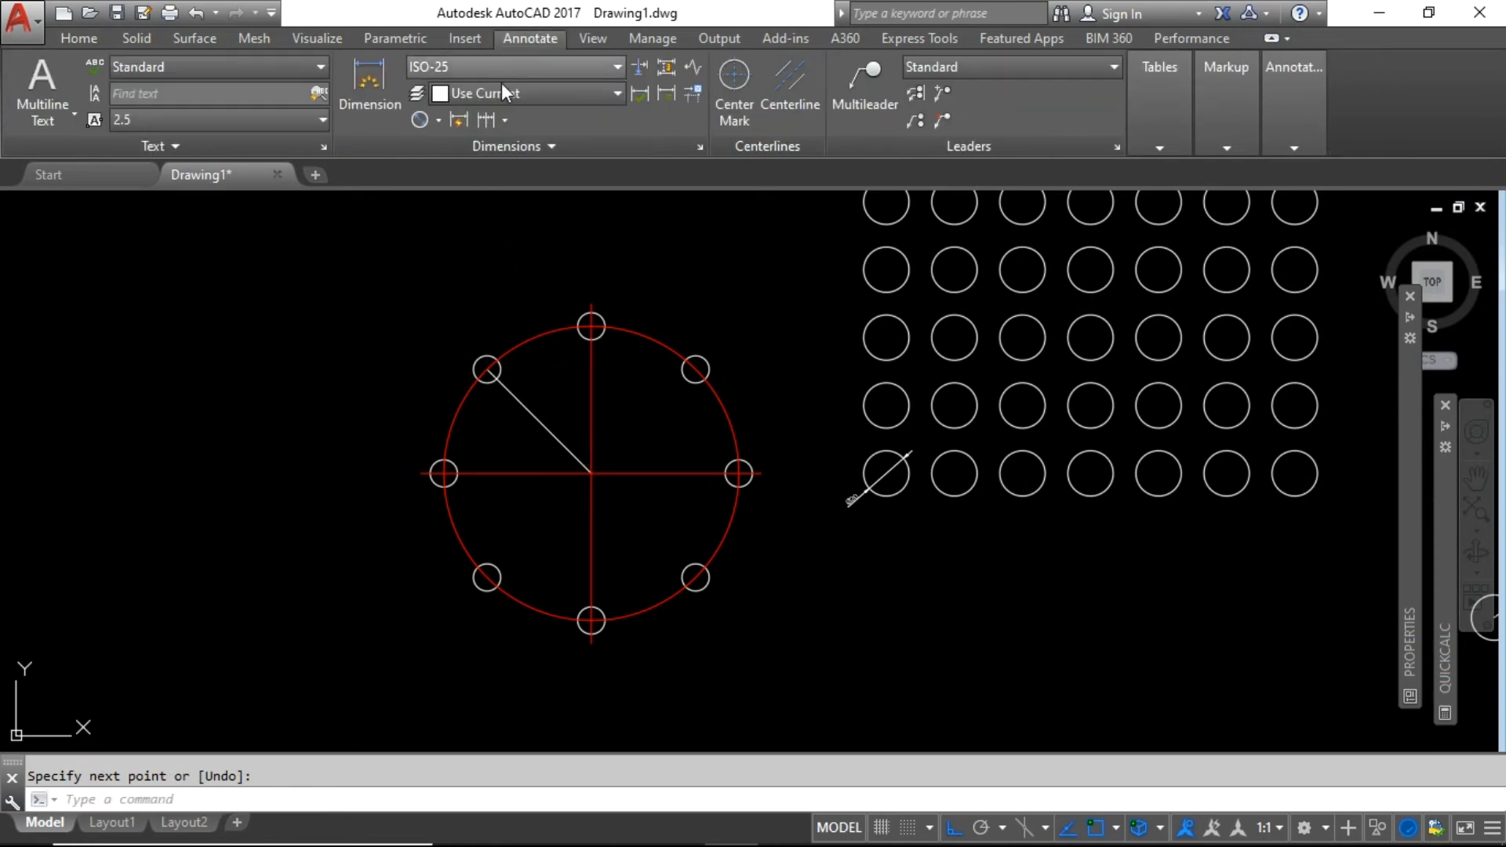
click(436, 124)
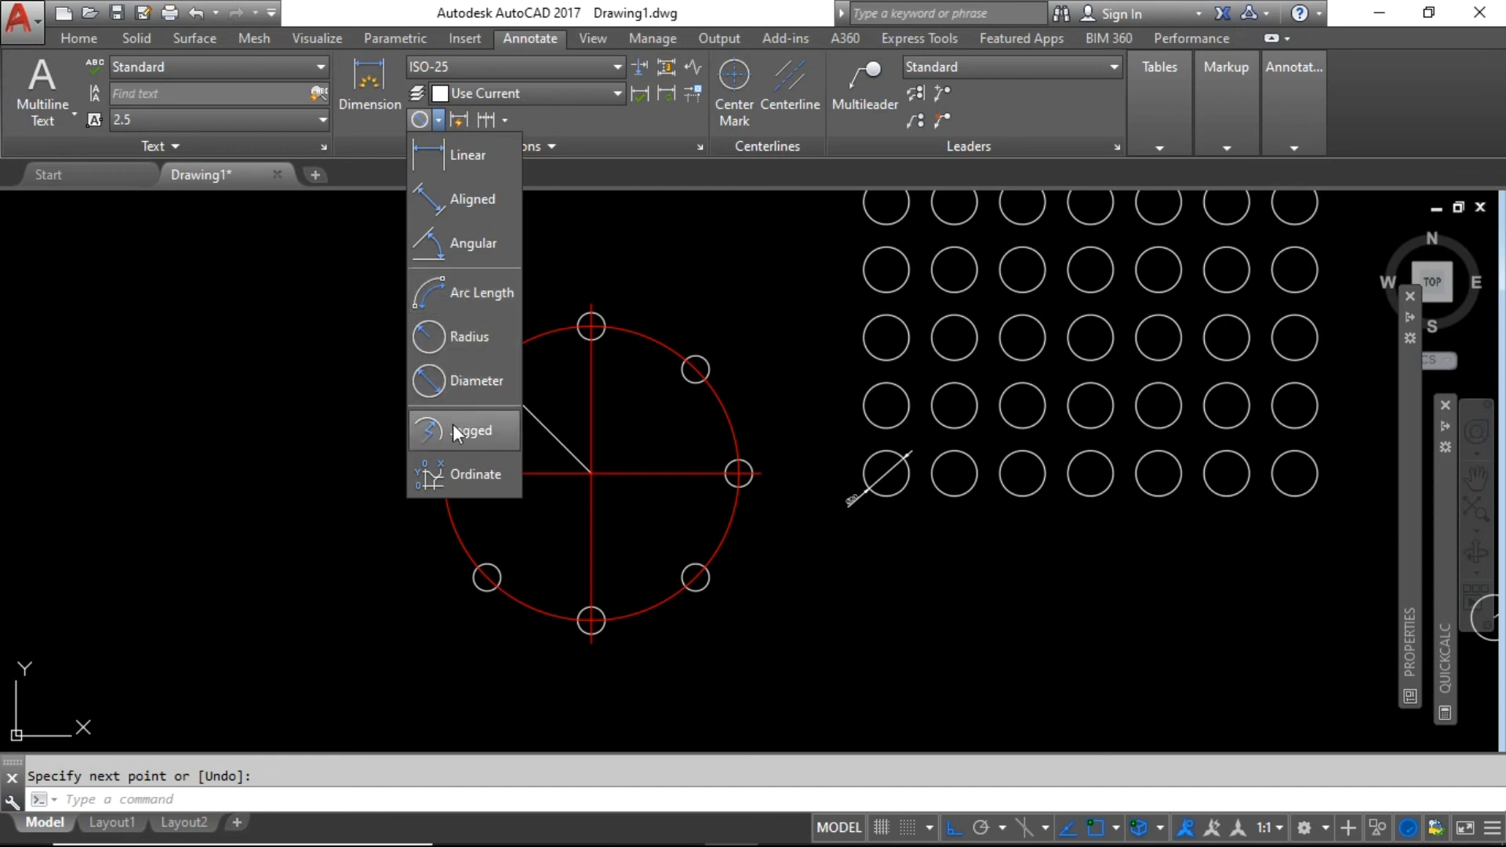
click(454, 248)
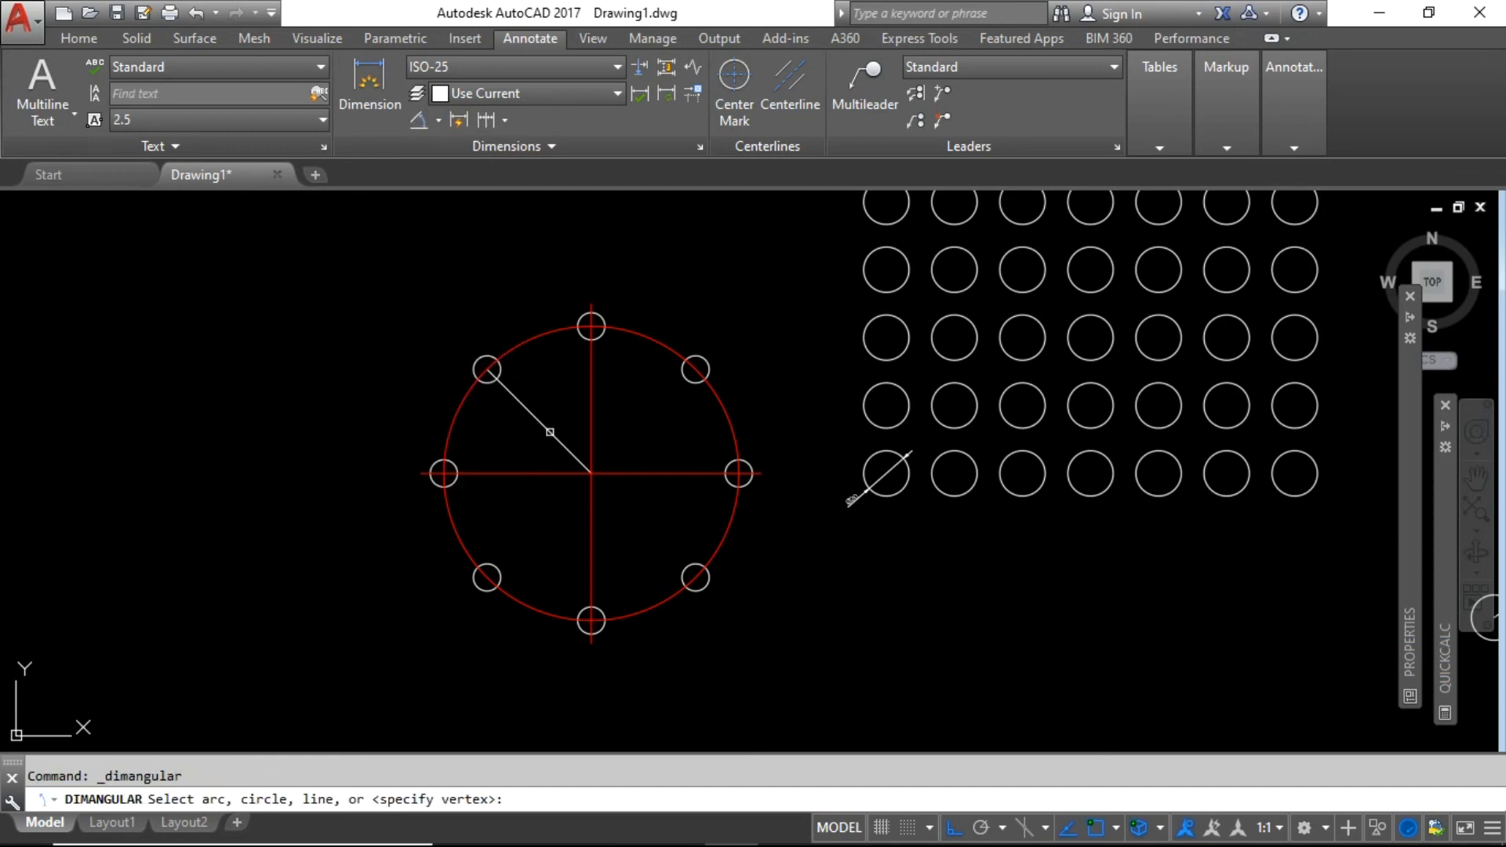
click(566, 447)
click(589, 422)
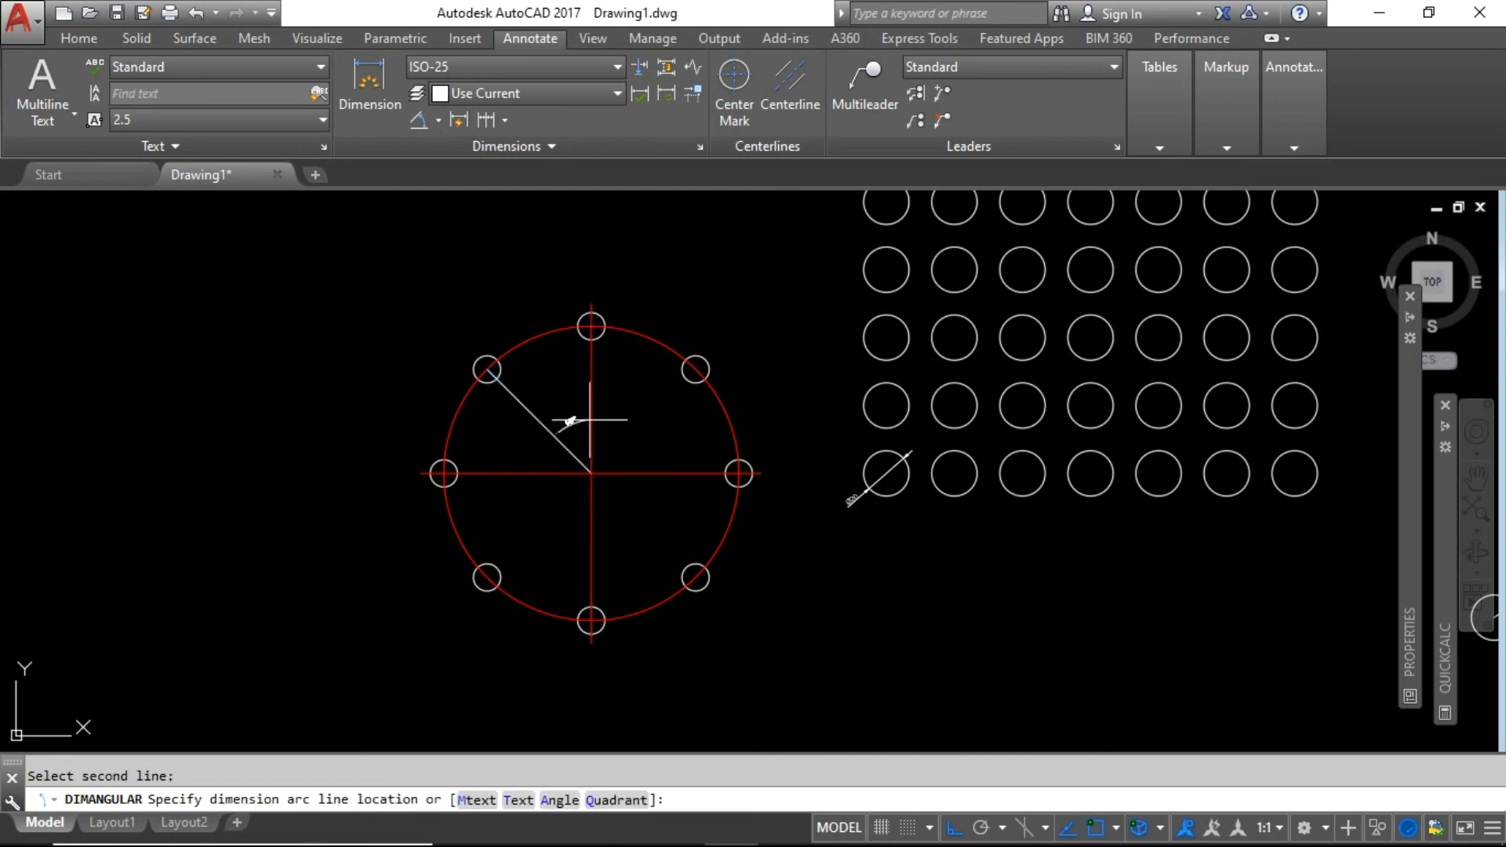
click(564, 390)
scroll(564, 390, up, 3)
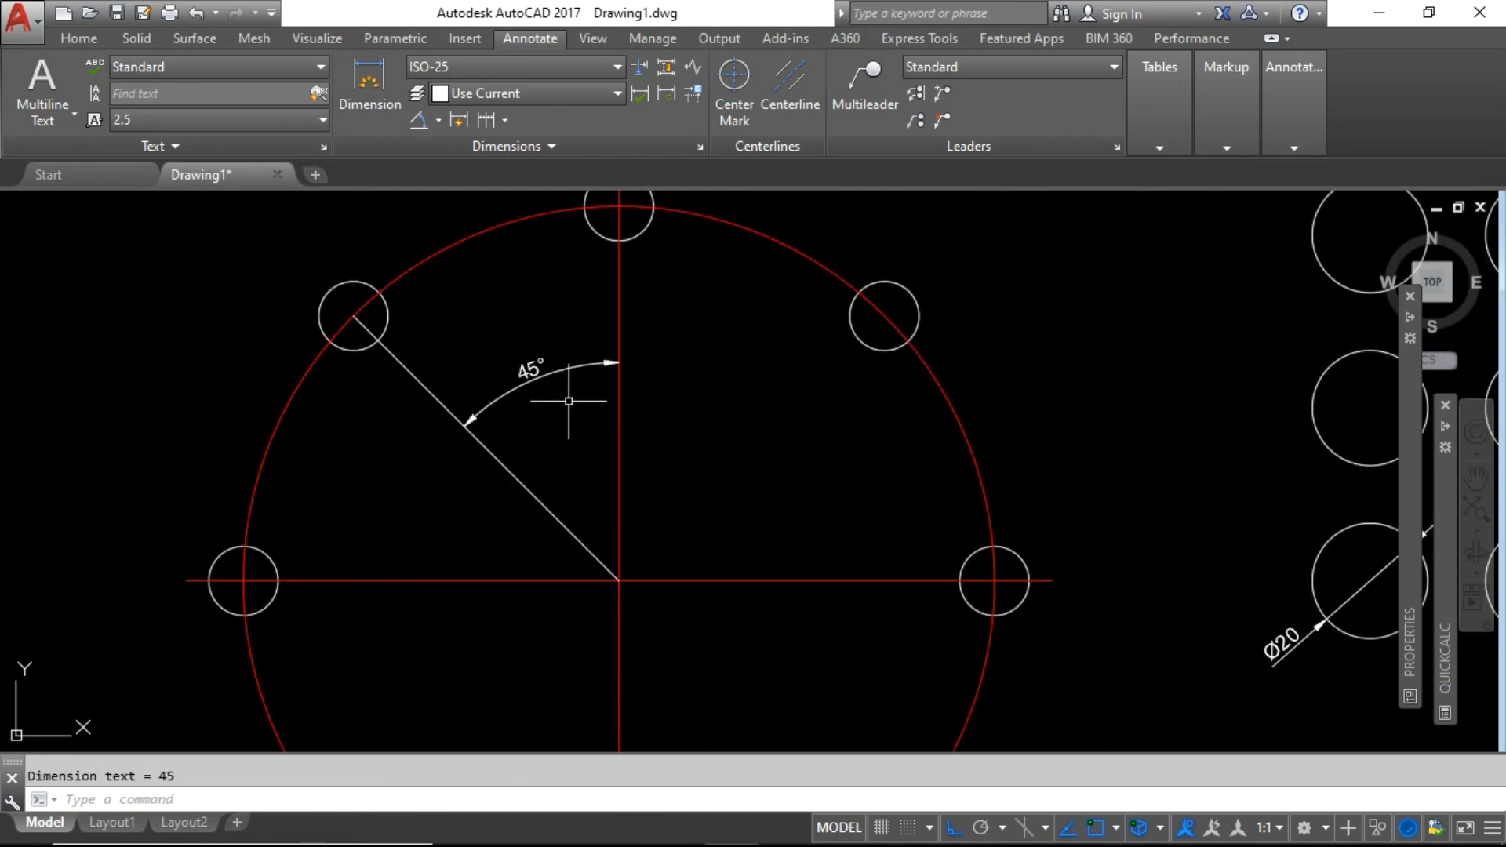
scroll(573, 393, down, 3)
click(582, 329)
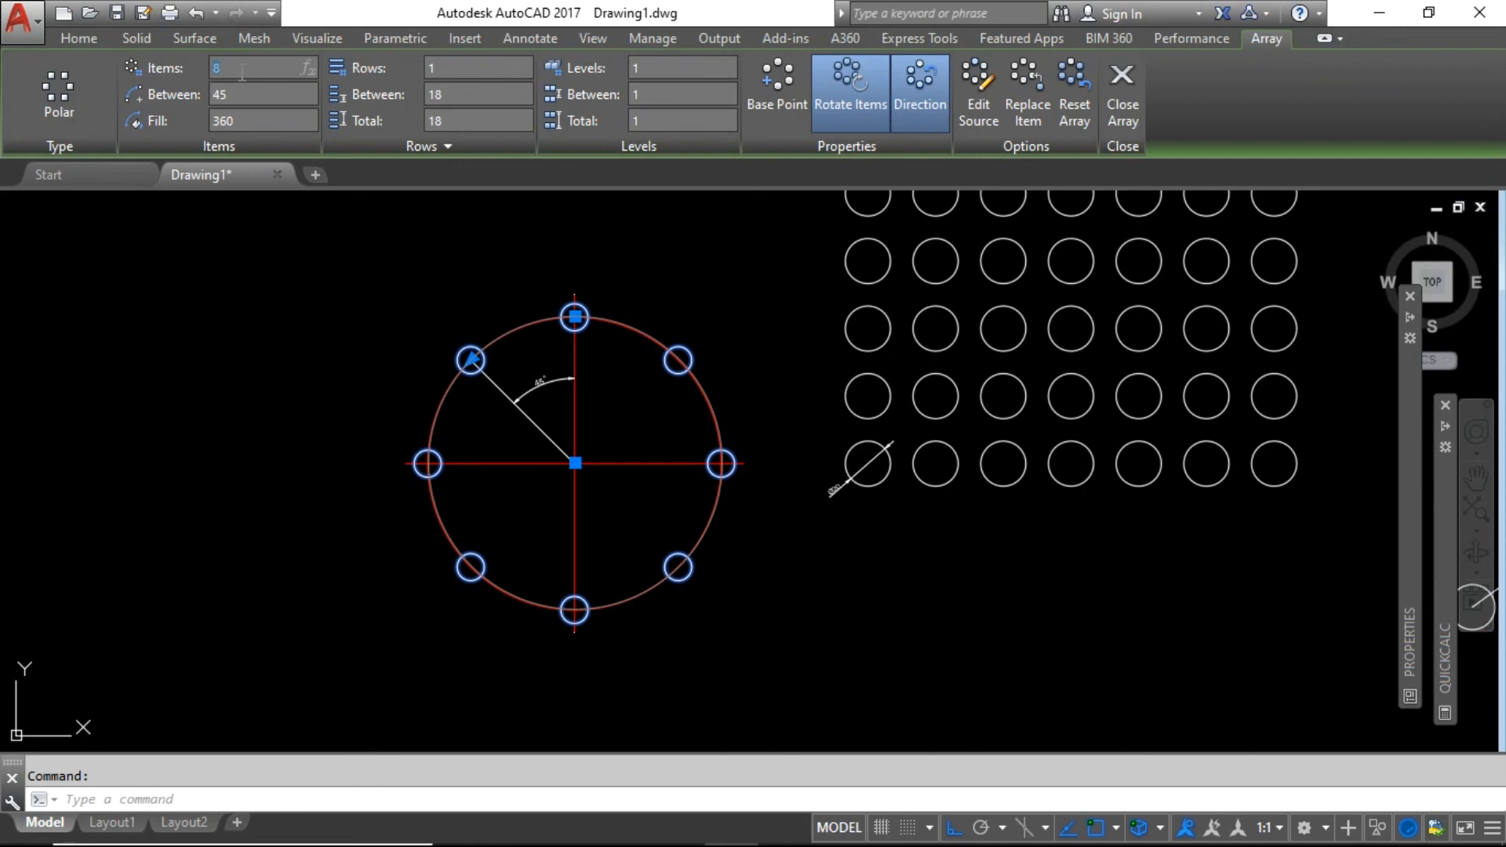
Change the polar array's item count to 12, spacing the circles 30° apart.
key(Return)
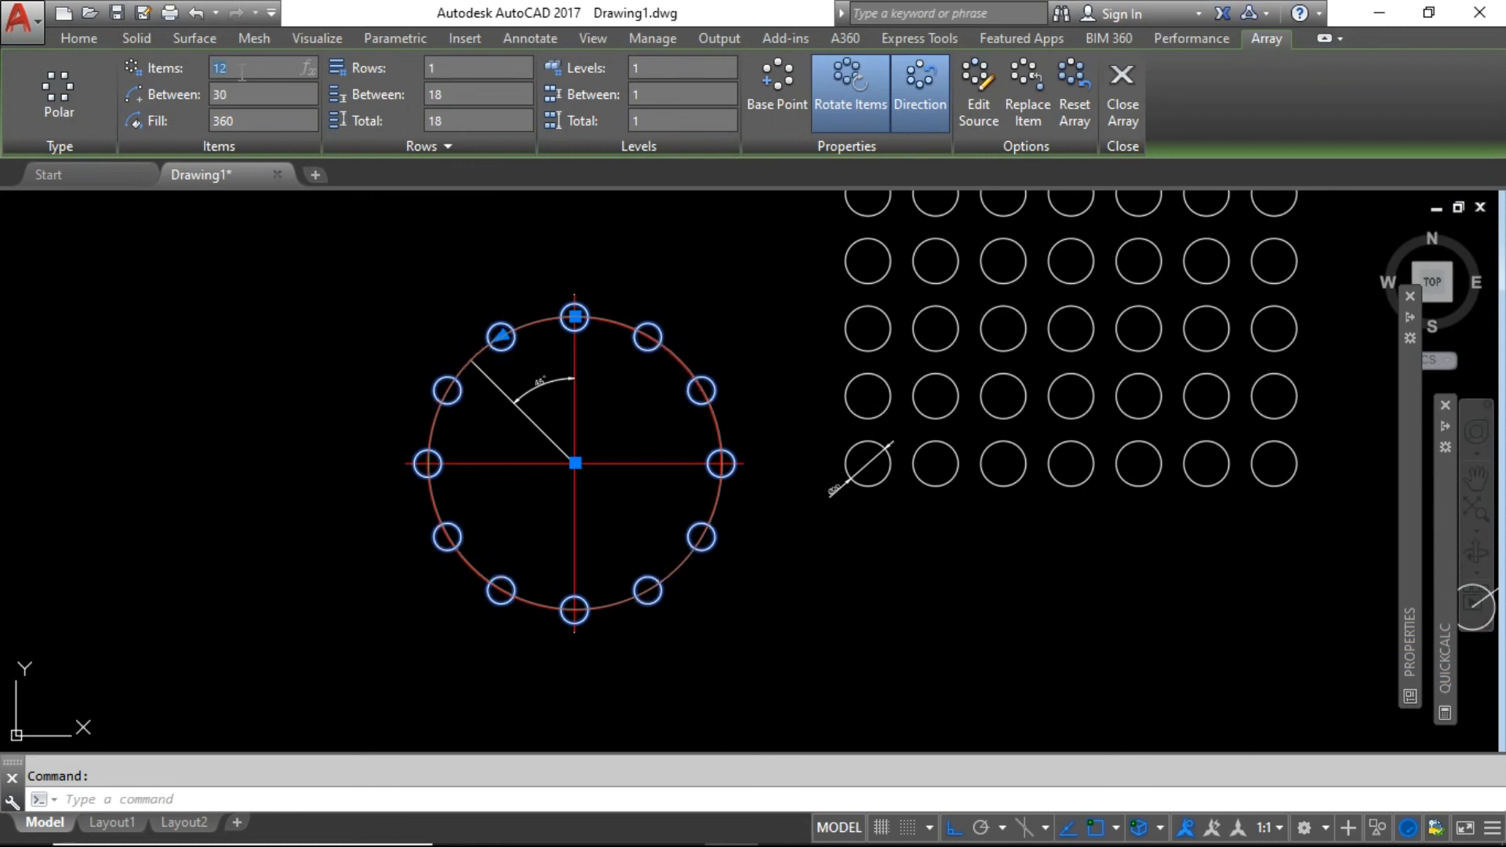
Grip-stretch the radial line's upper endpoint to the nearest array circle's centre, making the angle 30°.
scroll(522, 369, up, 2)
click(501, 357)
key(Escape)
key(Escape)
click(498, 396)
click(470, 402)
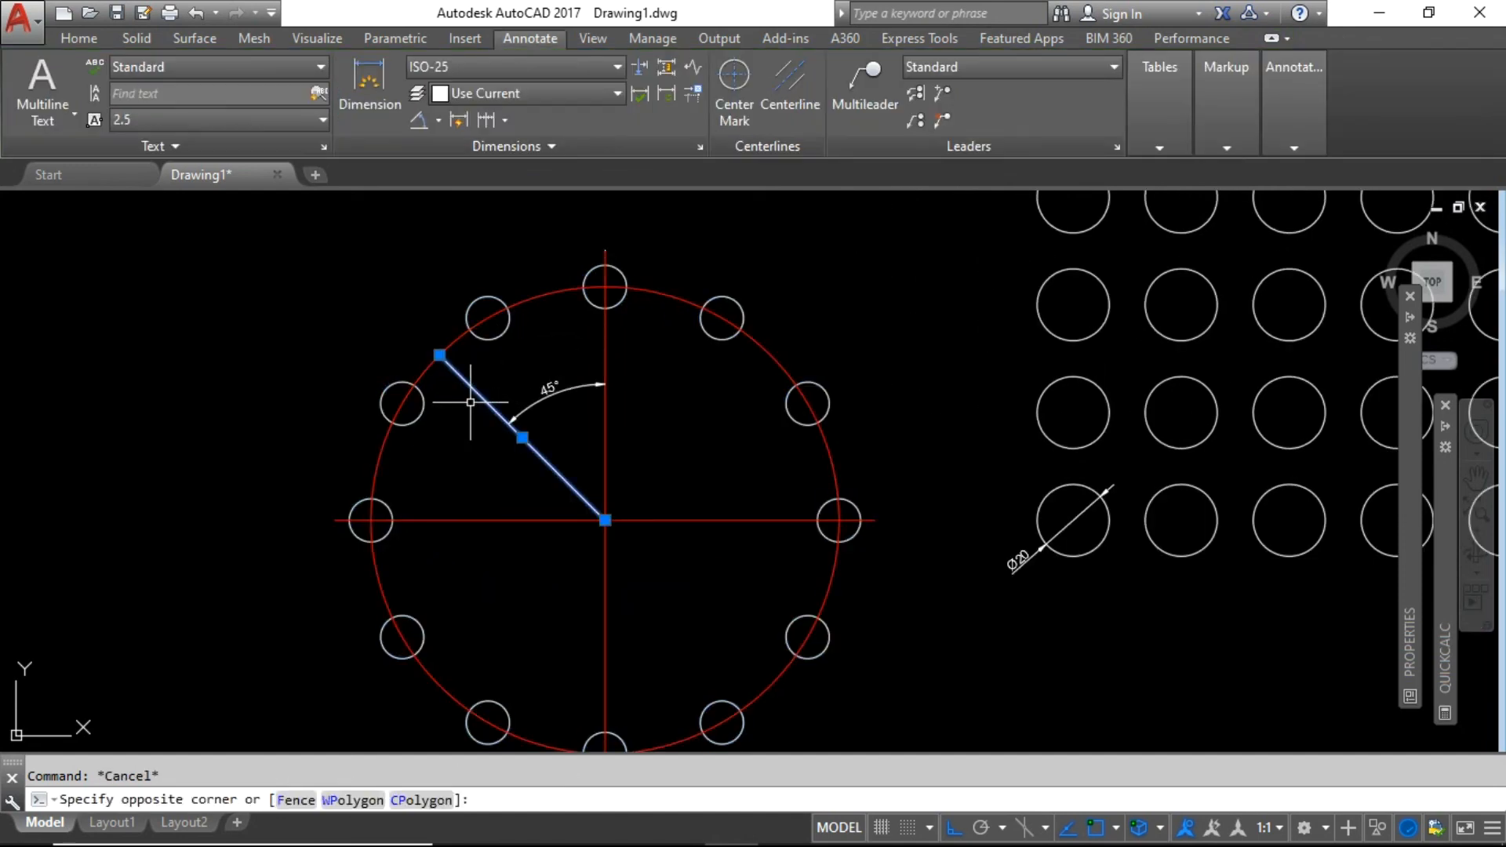
click(440, 355)
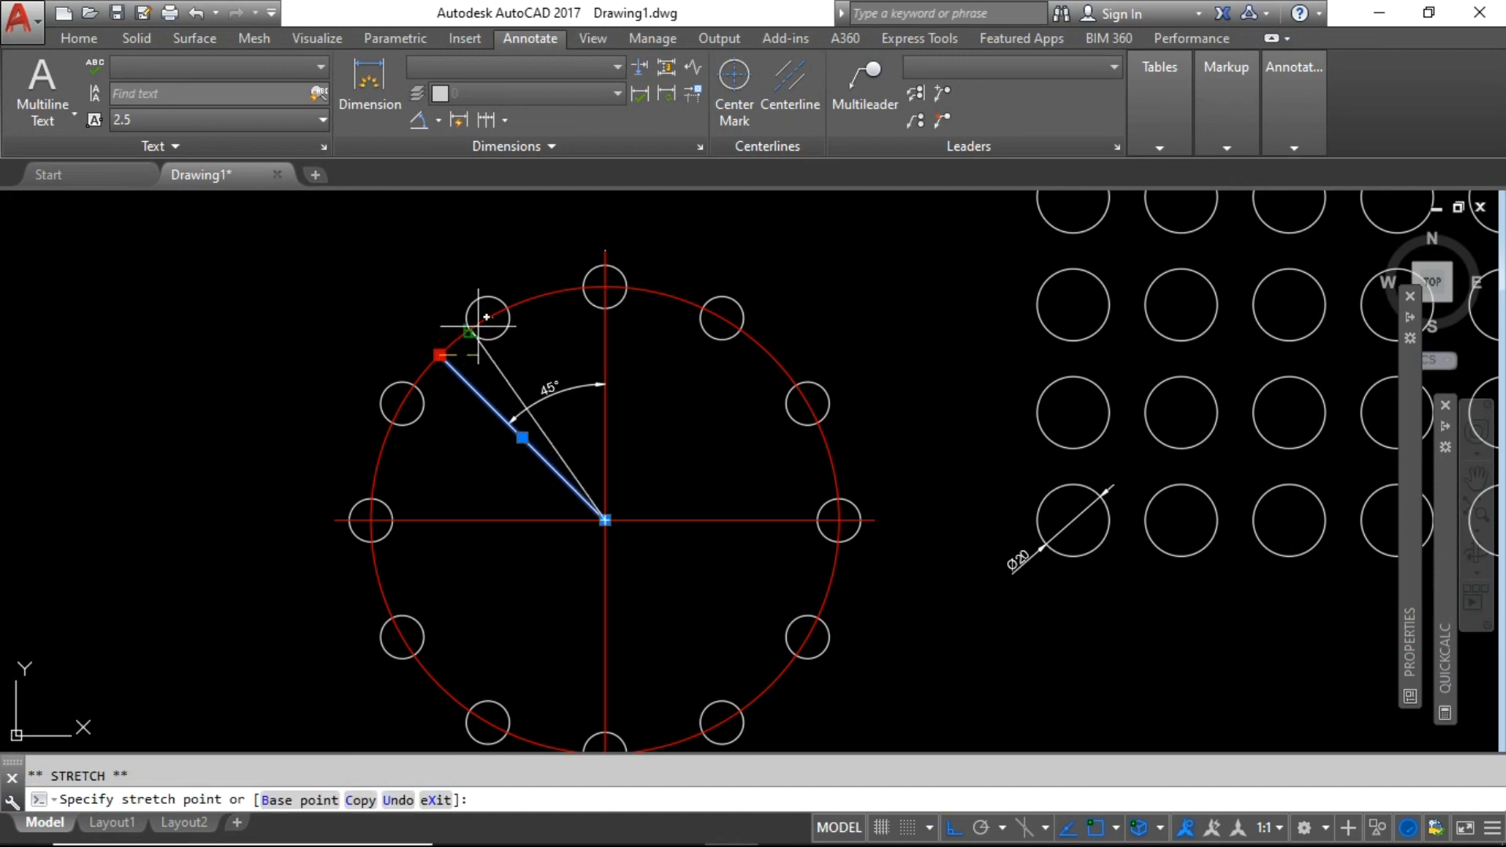
click(487, 319)
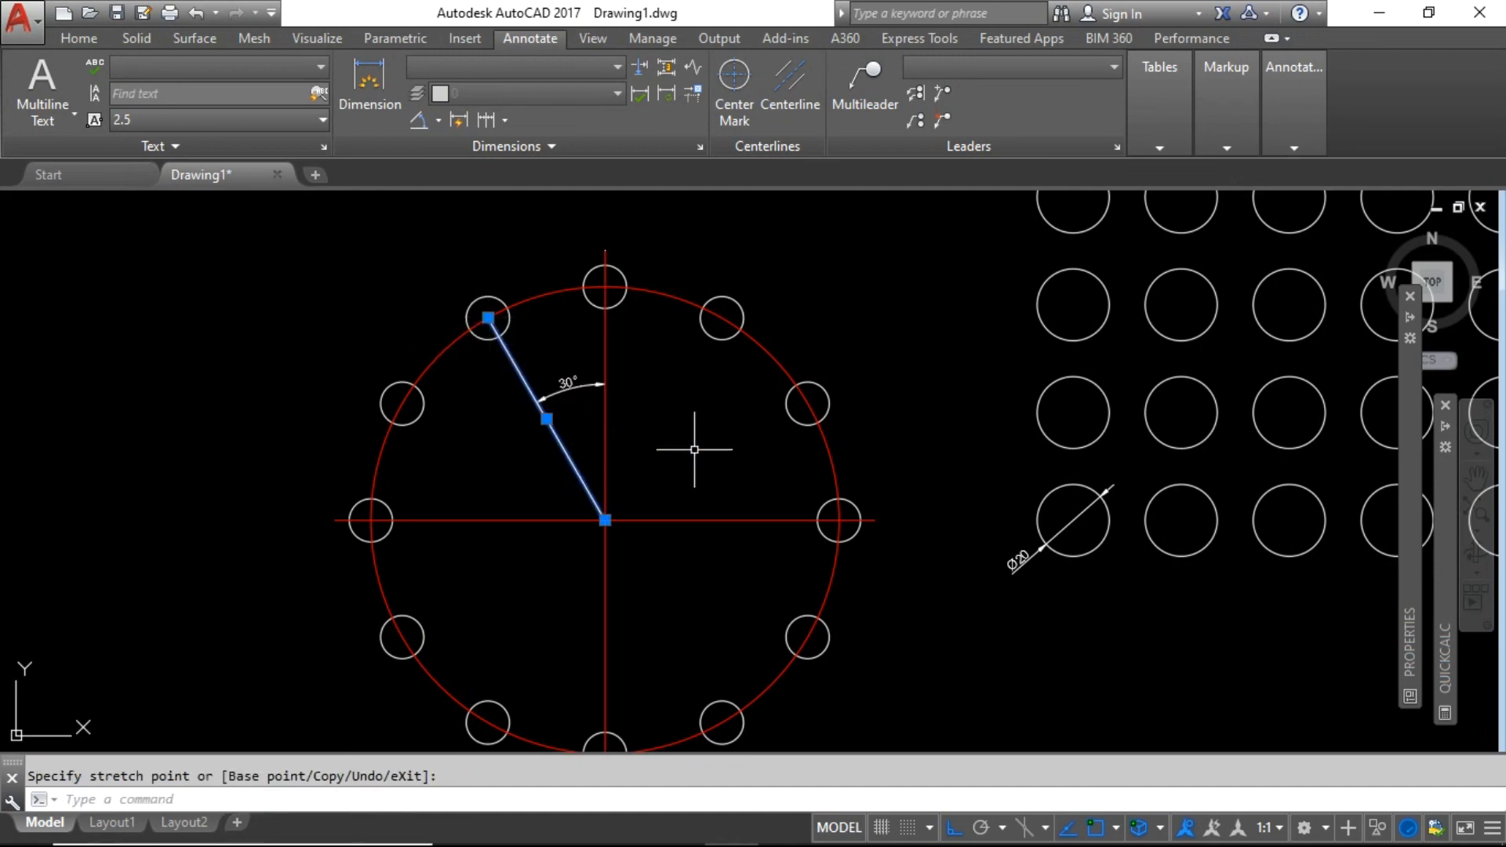
key(Escape)
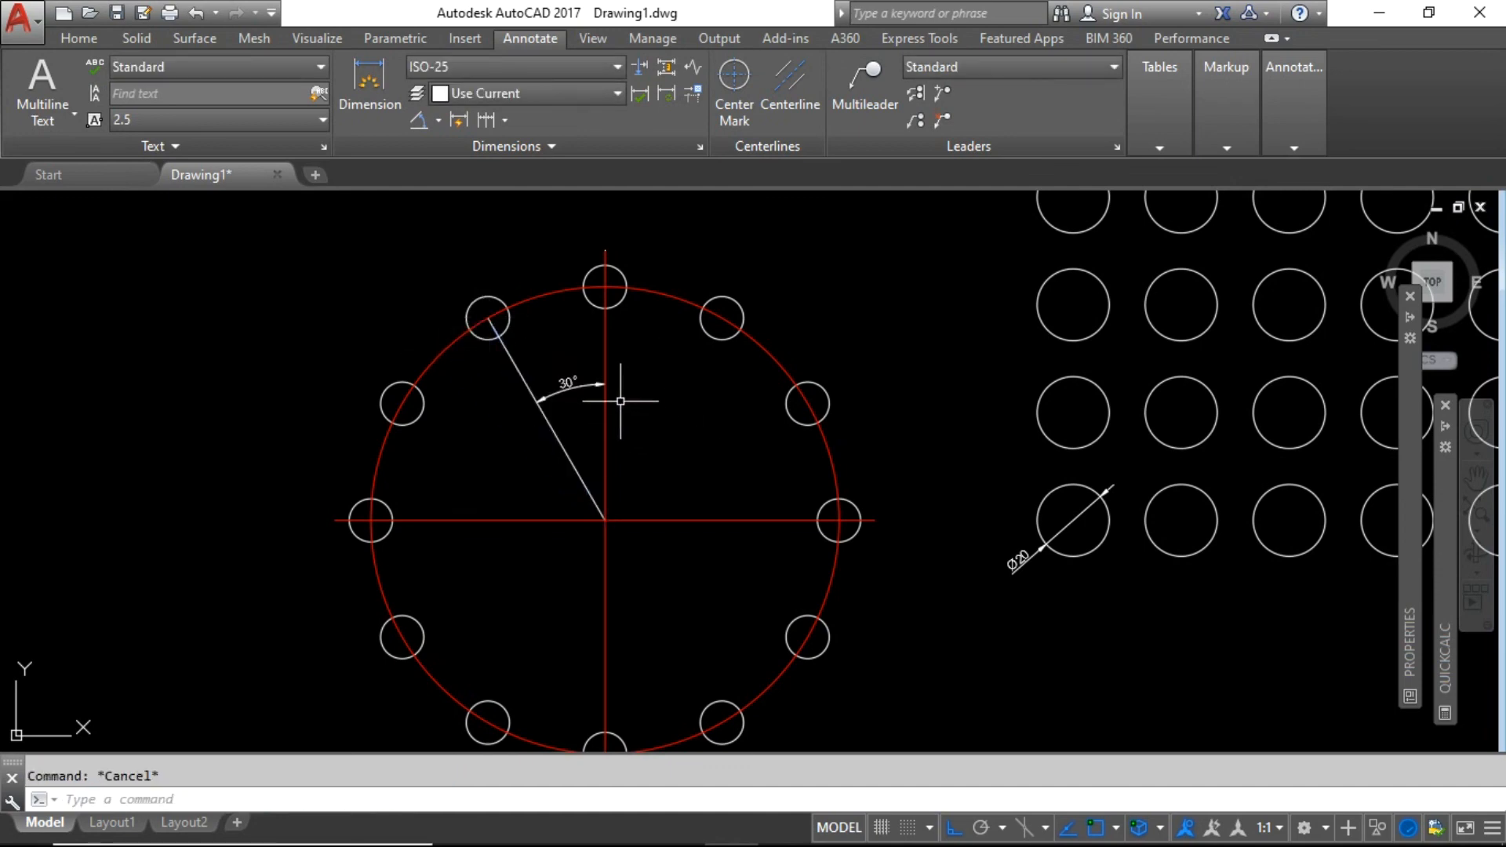
scroll(585, 384, up, 3)
scroll(558, 367, down, 6)
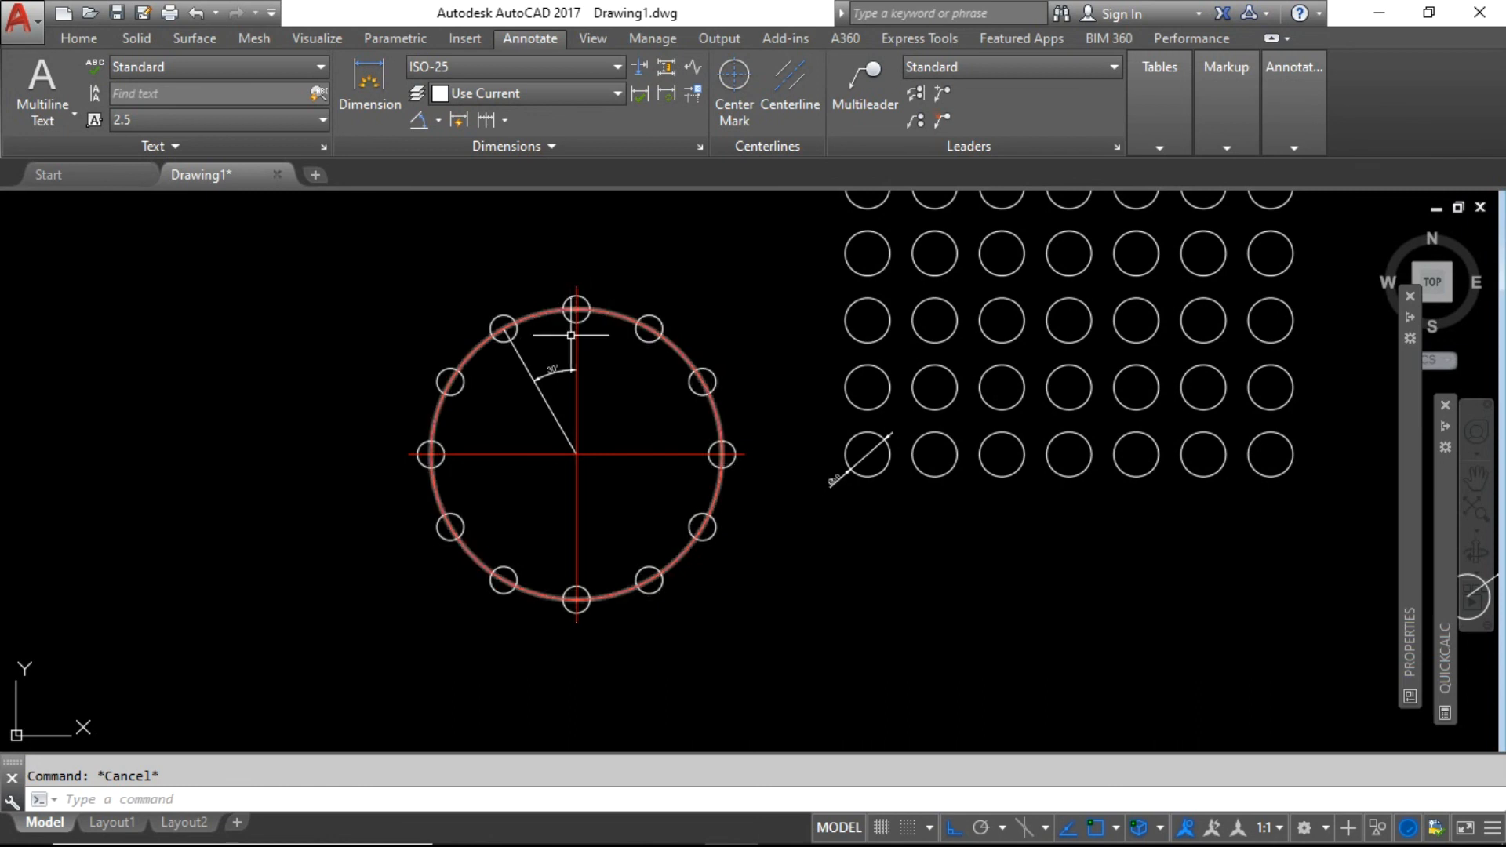
Check the polar circle array, deselect it and zoom out to show all three arrays.
click(648, 307)
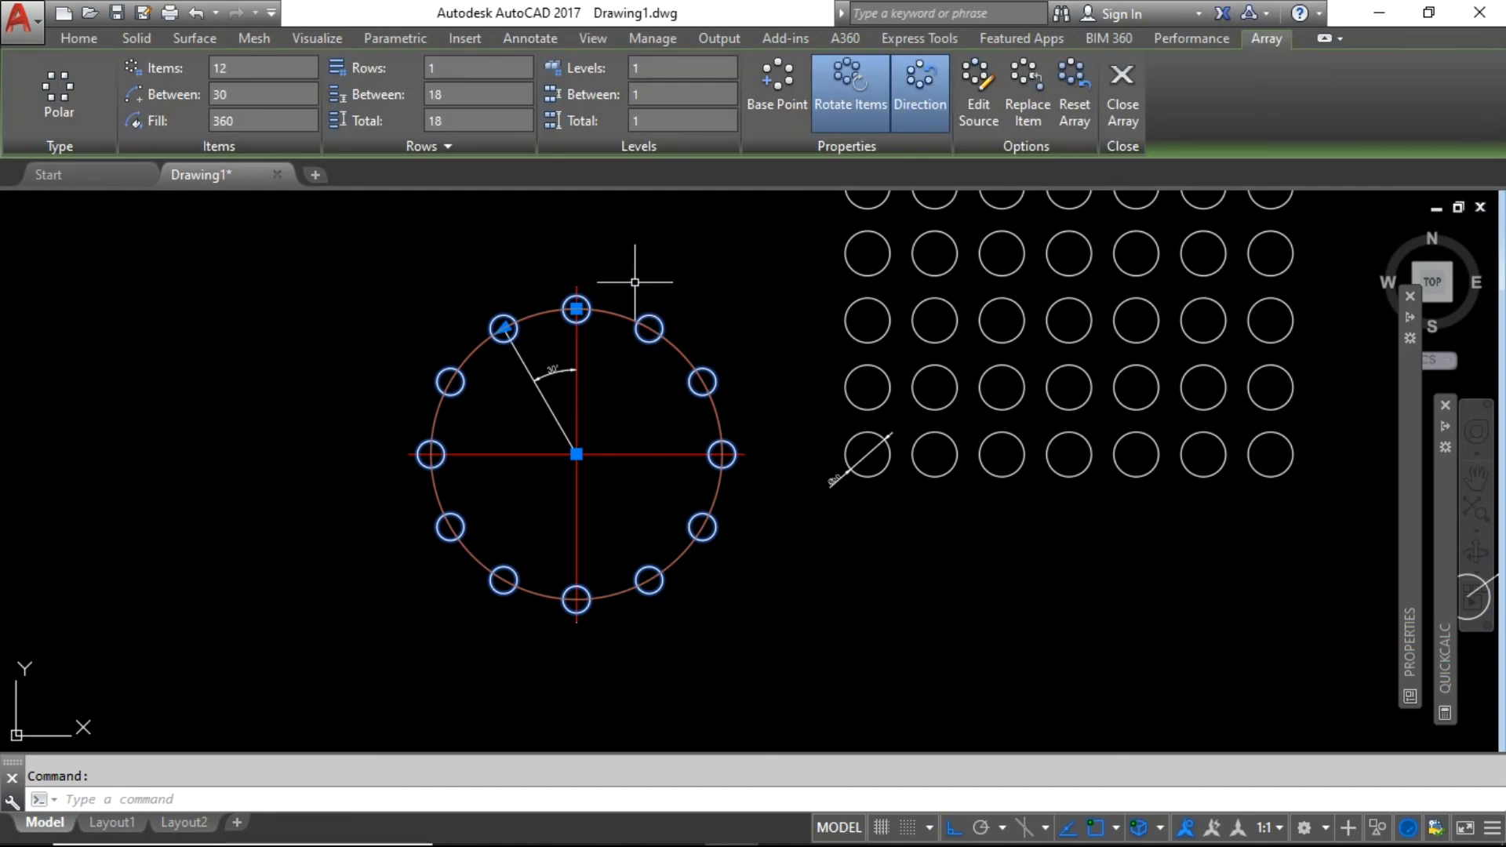
key(Escape)
scroll(302, 370, down, 3)
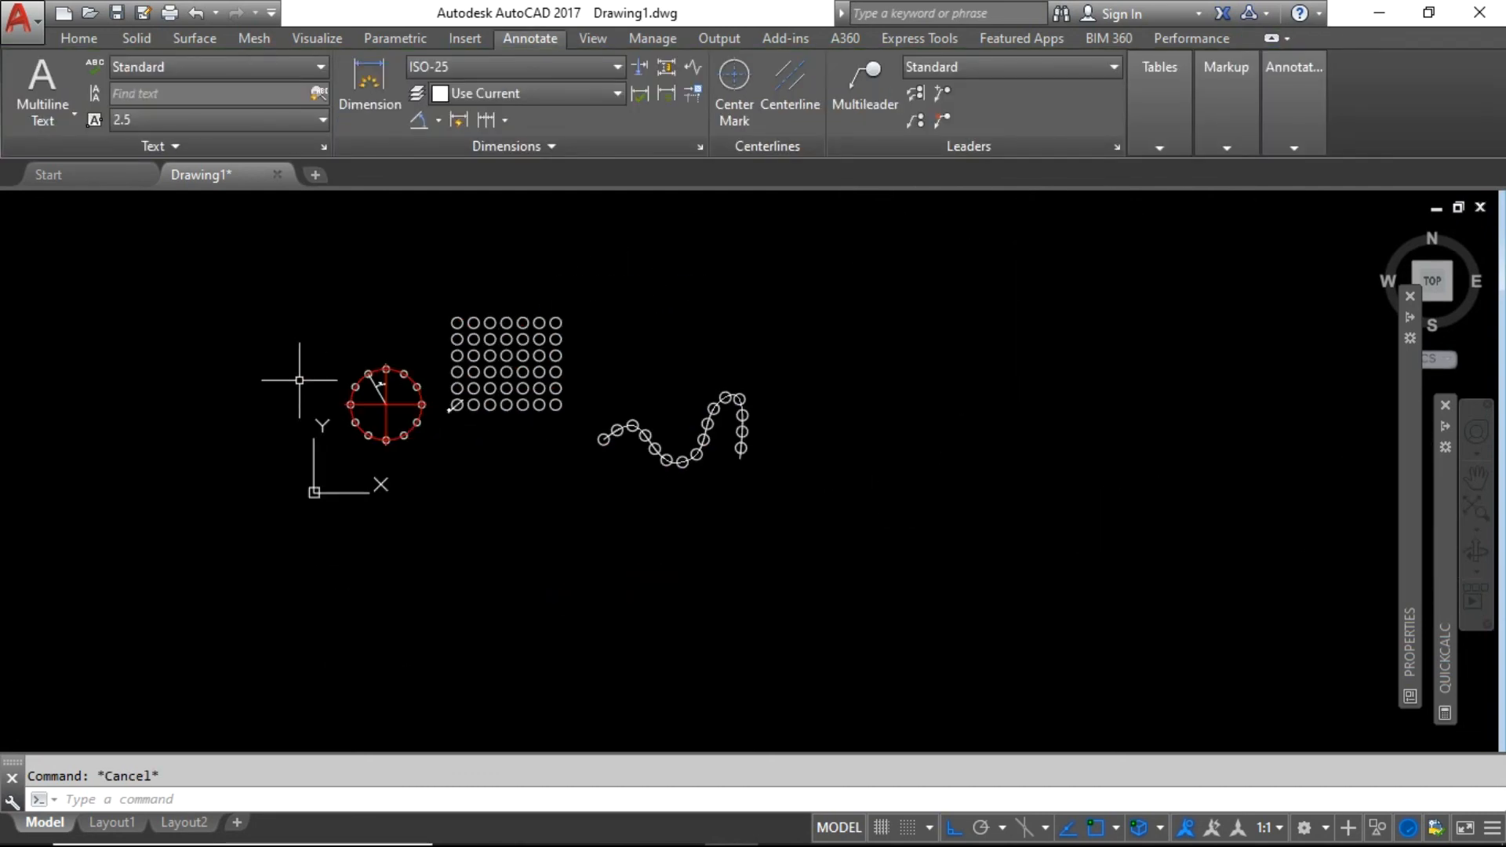
scroll(410, 335, up, 2)
scroll(361, 333, up, 2)
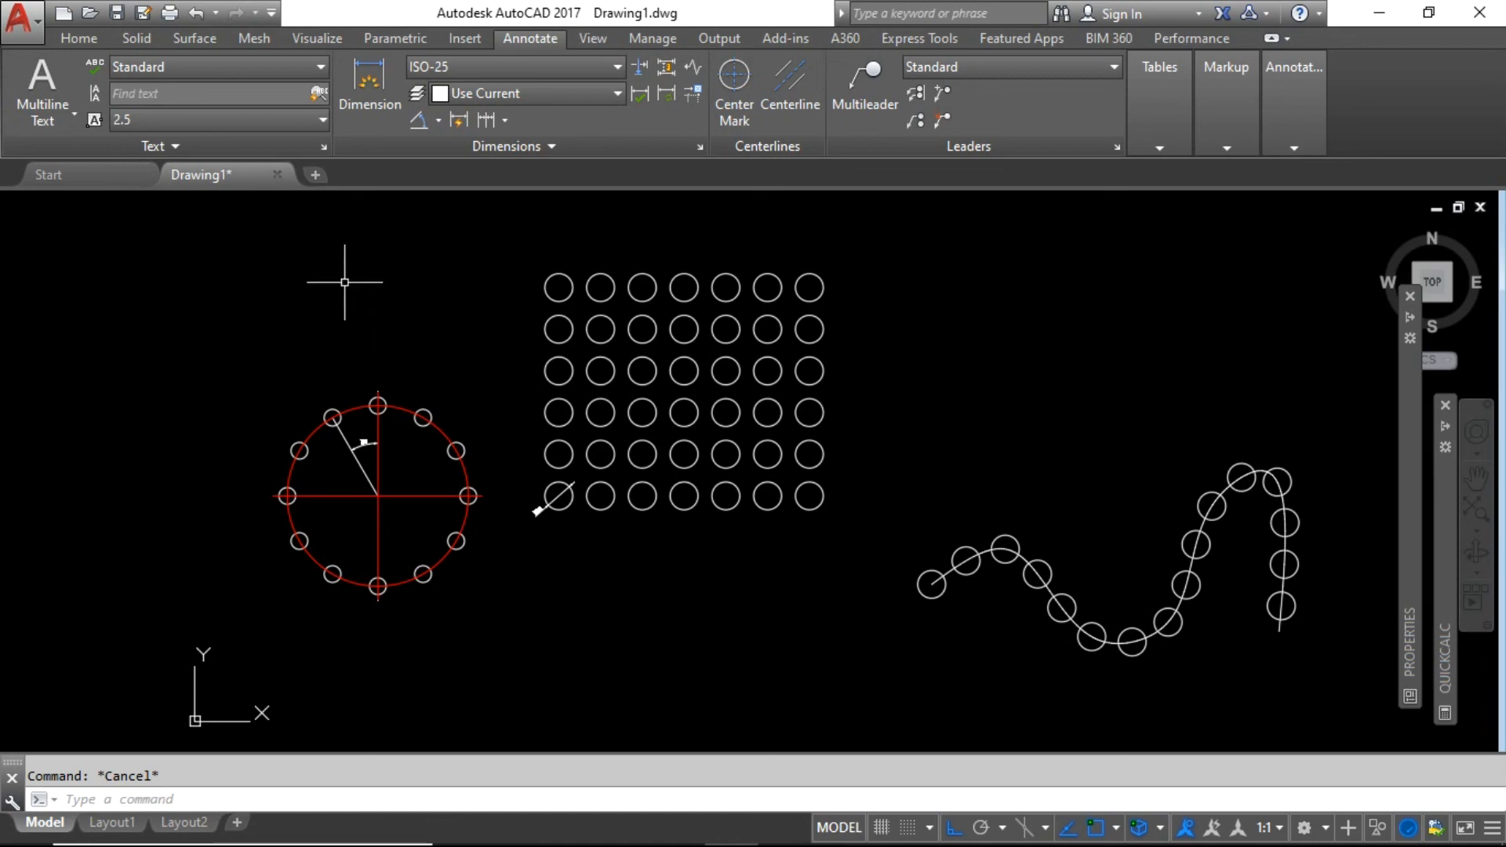
Return to the Home tab and review the Modify panel's array types without choosing one.
click(86, 45)
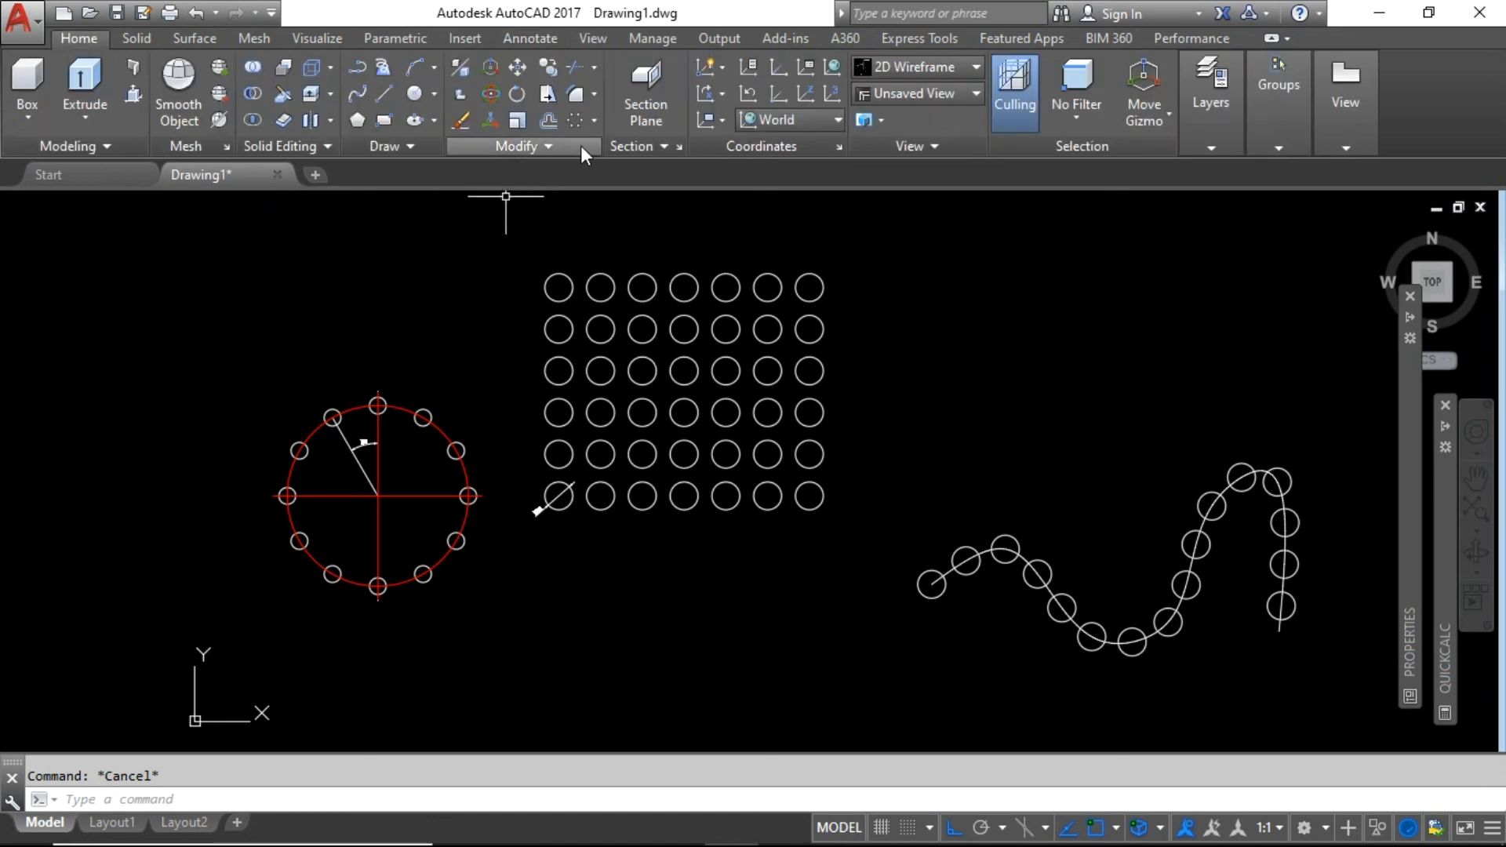
click(595, 120)
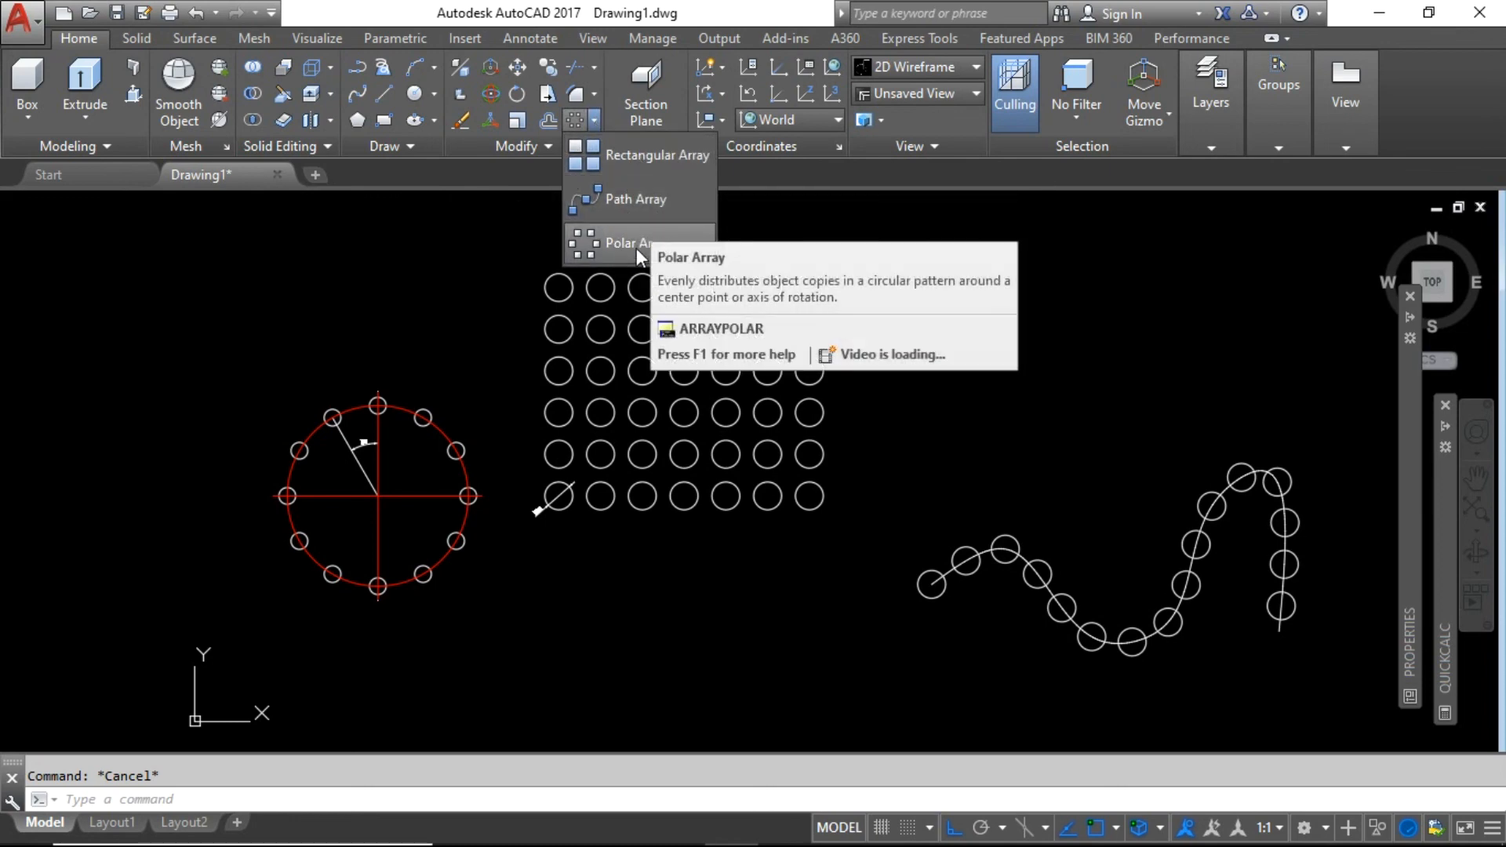
click(463, 275)
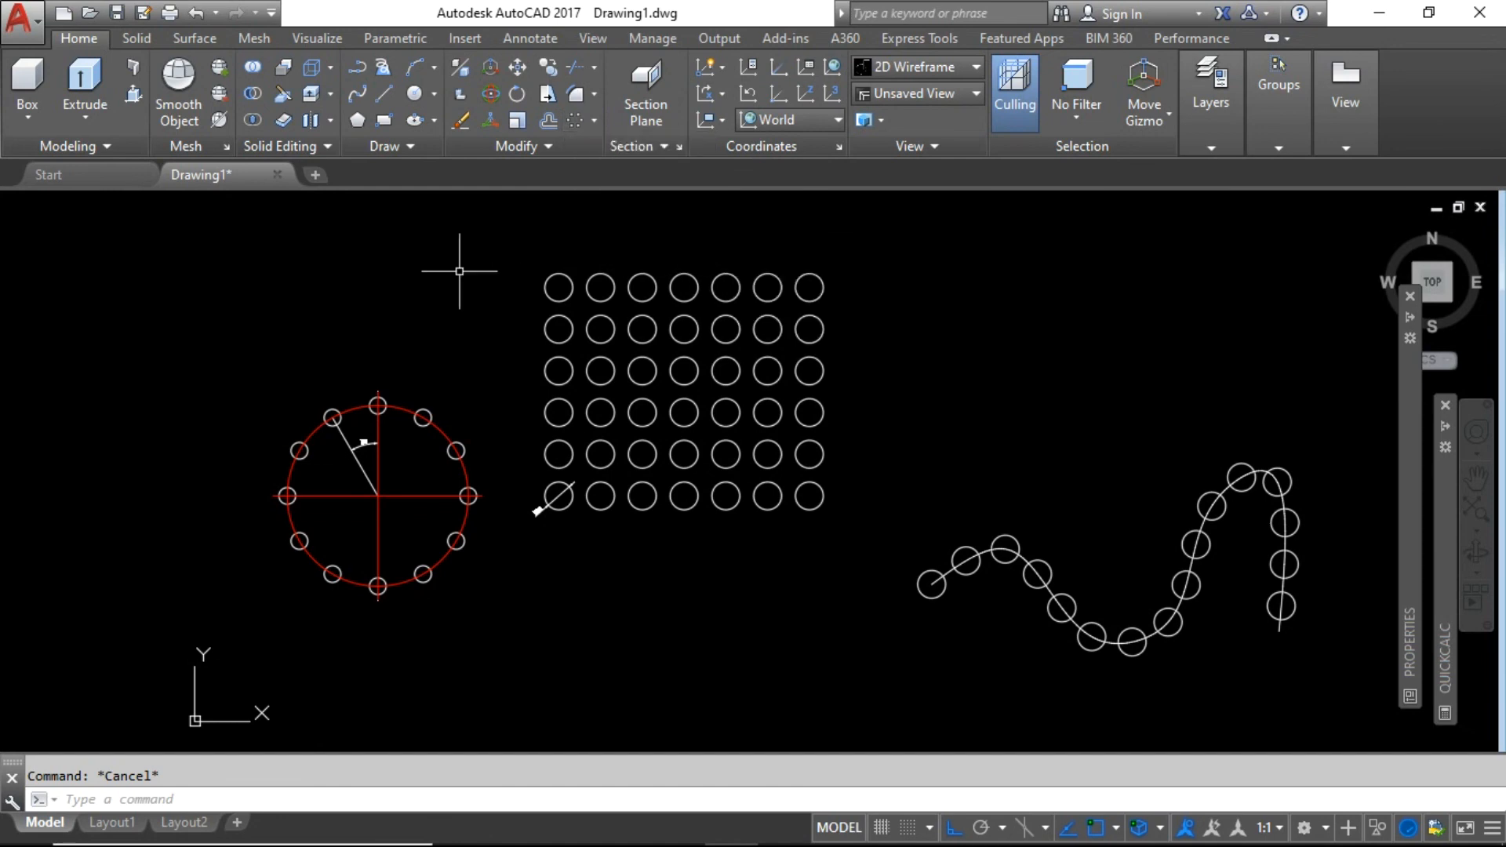